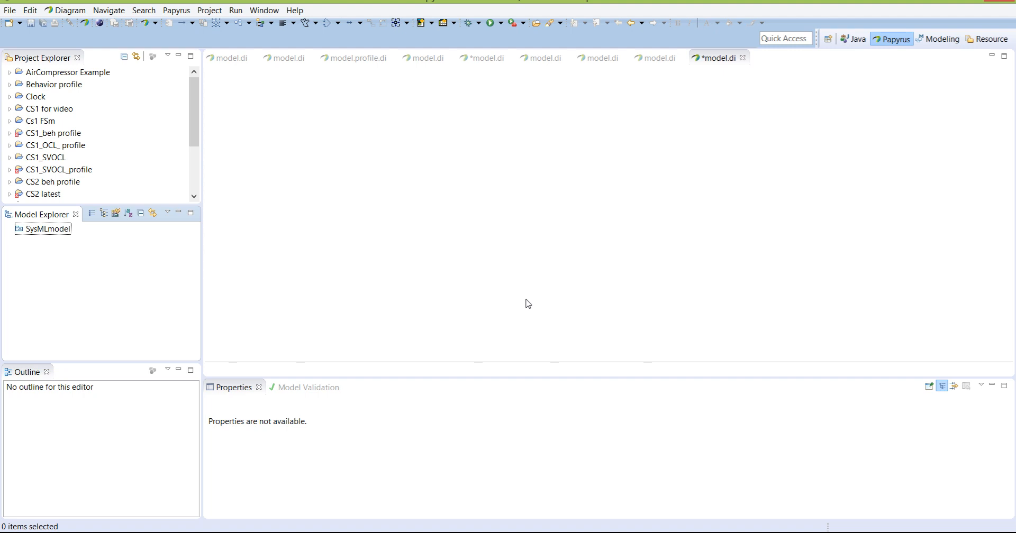
Step: Create a new SysML Block Definition Diagram named "Structure" under SysMLmodel
click(393, 212)
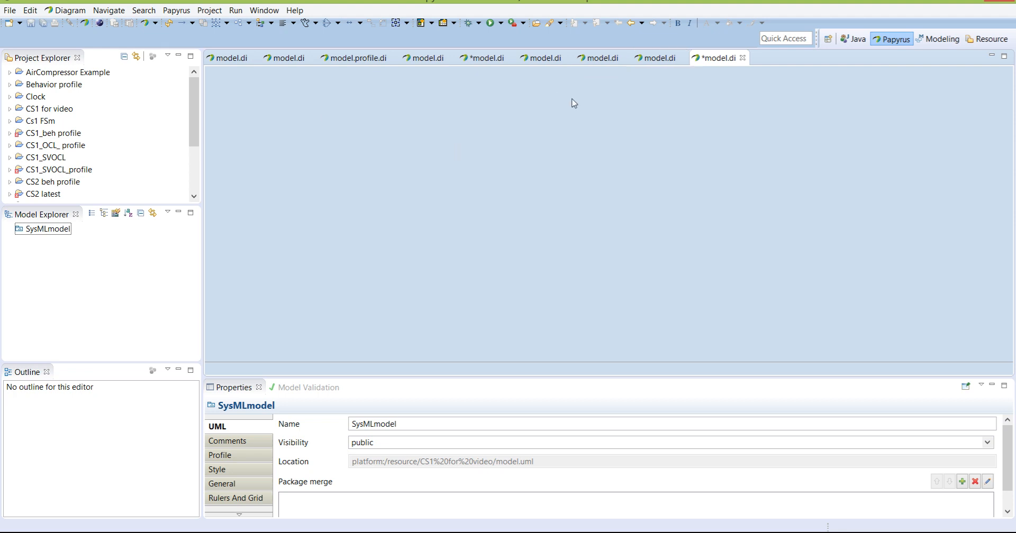
click(734, 62)
click(58, 231)
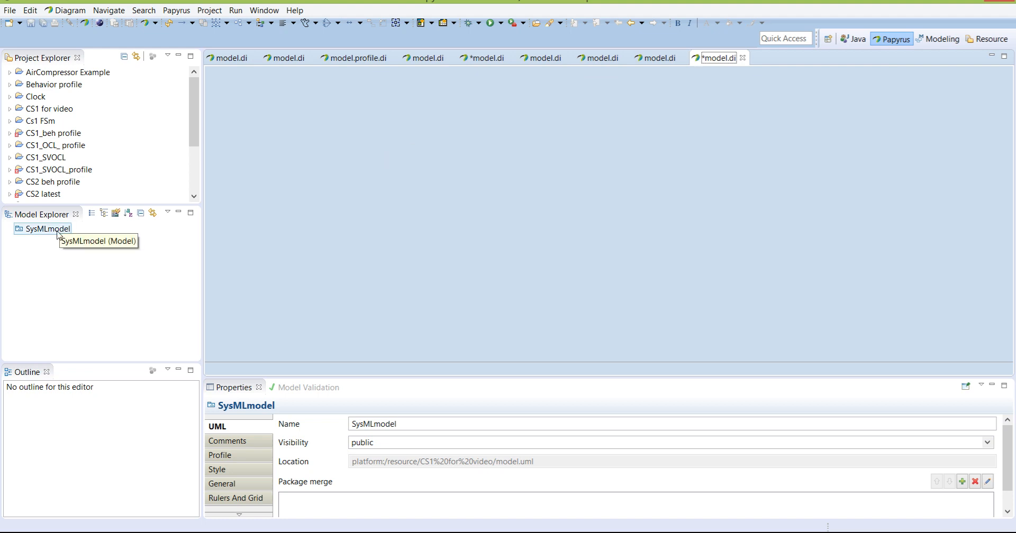
click(59, 235)
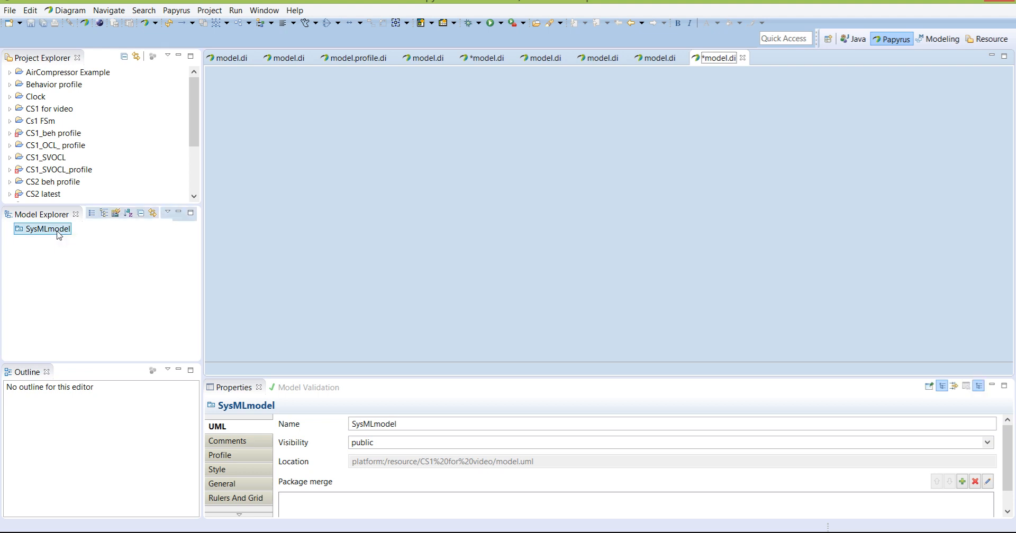
right_click(59, 235)
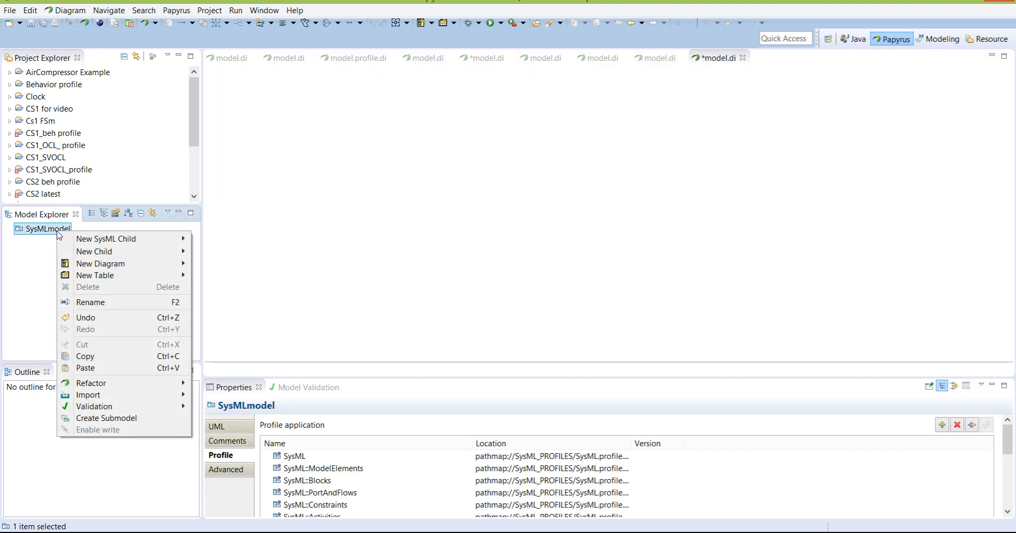
mouse_move(141, 263)
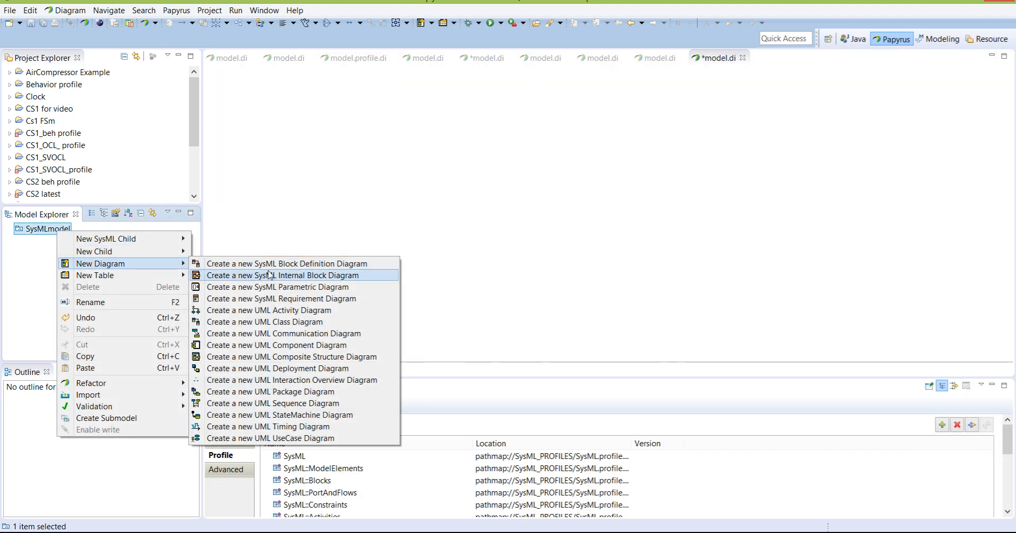
click(311, 264)
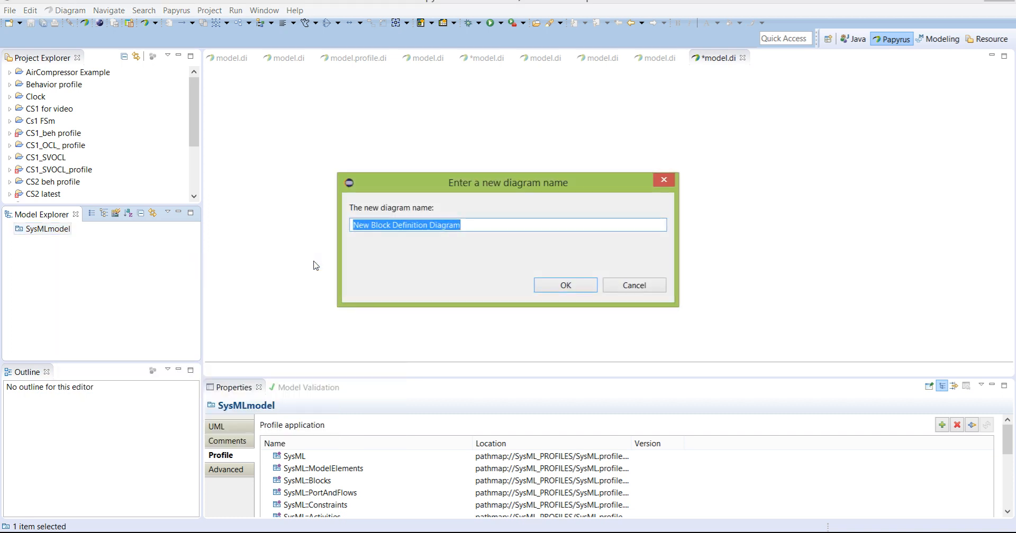
text(Str)
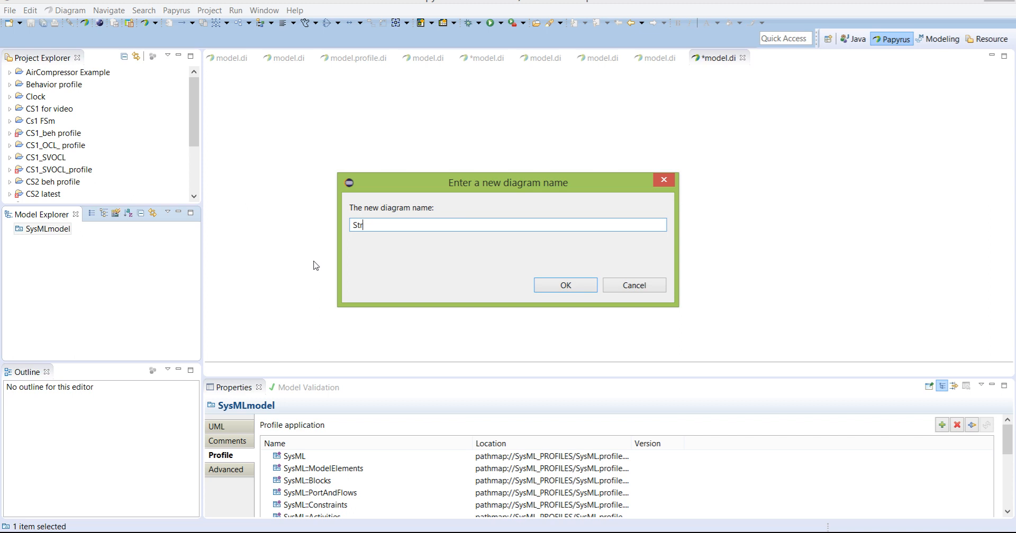
text(ucture)
key(Return)
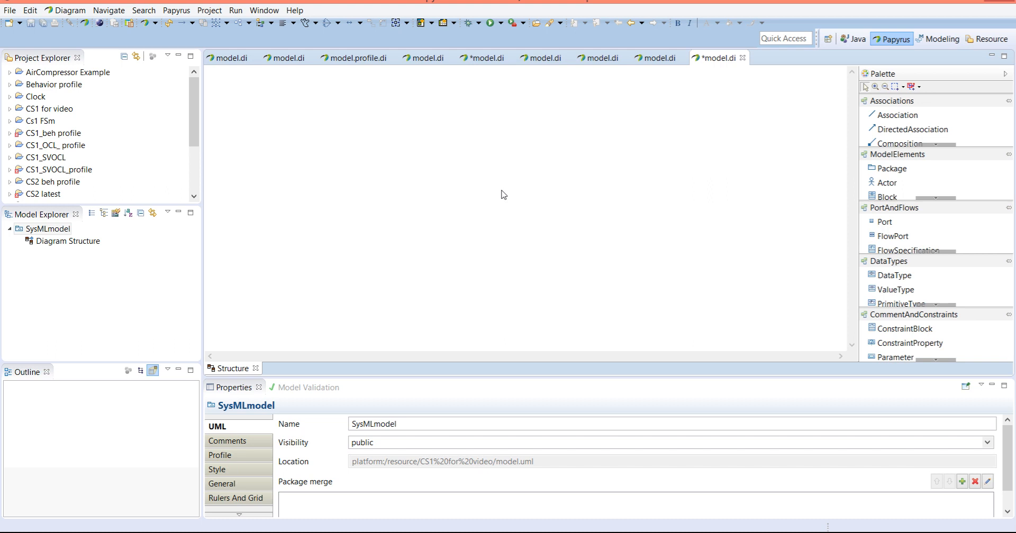
Step: Add a block named "Traffic Lights Controller" in the upper part of the Structure diagram
click(884, 198)
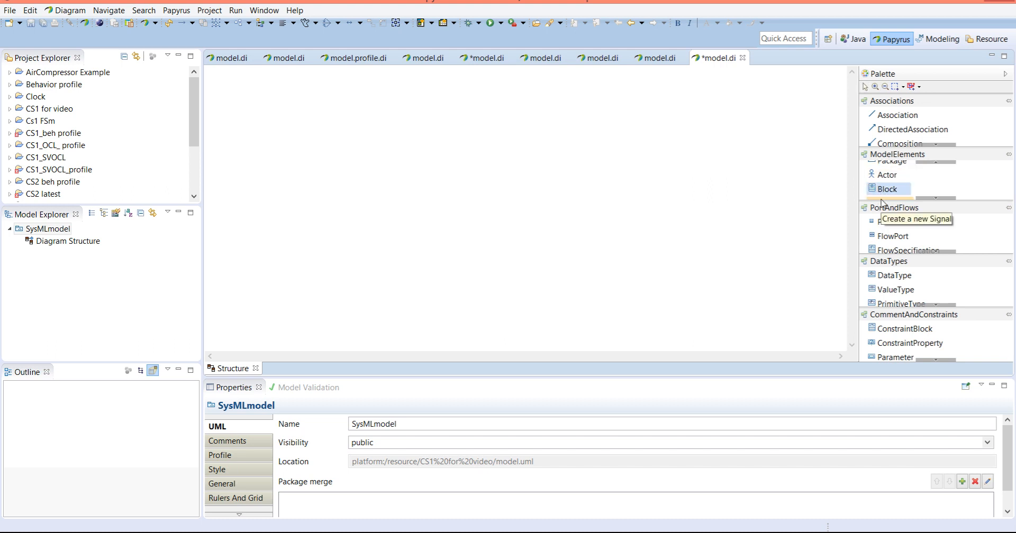
click(318, 112)
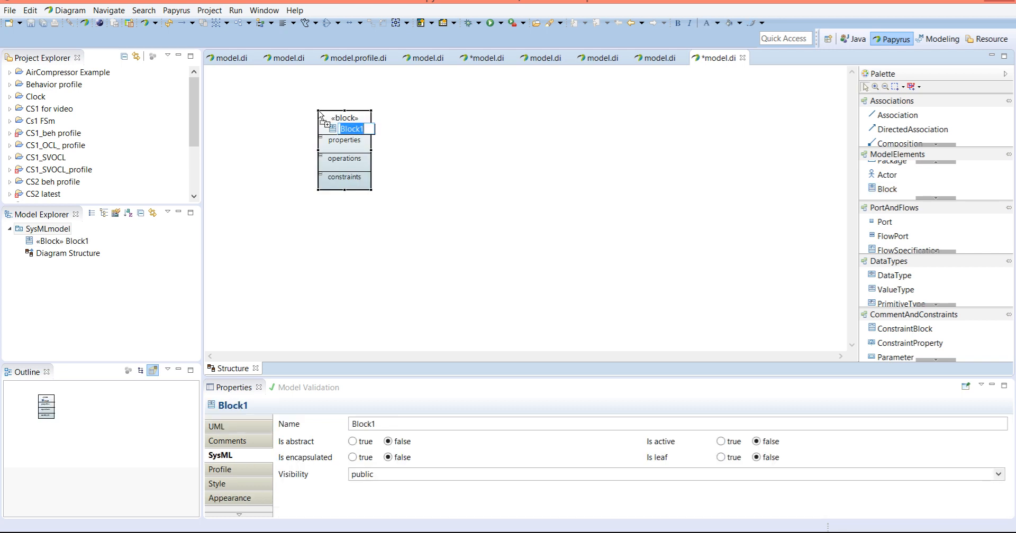
text(Traffic Lig)
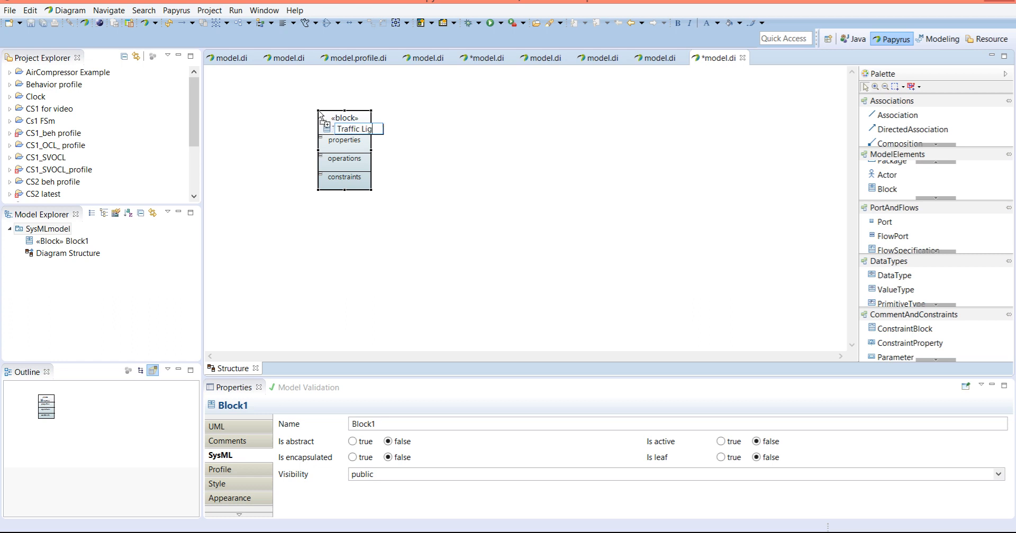
text(hts Controller)
key(Return)
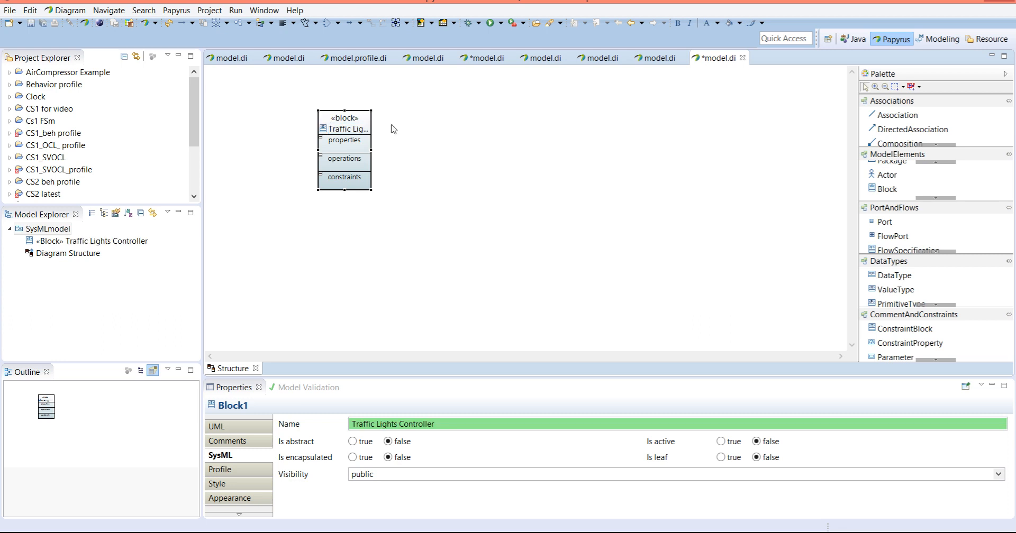
Step: Enlarge the Traffic Lights Controller block to fit its full name and shift it slightly up and left
drag(371, 151, 459, 151)
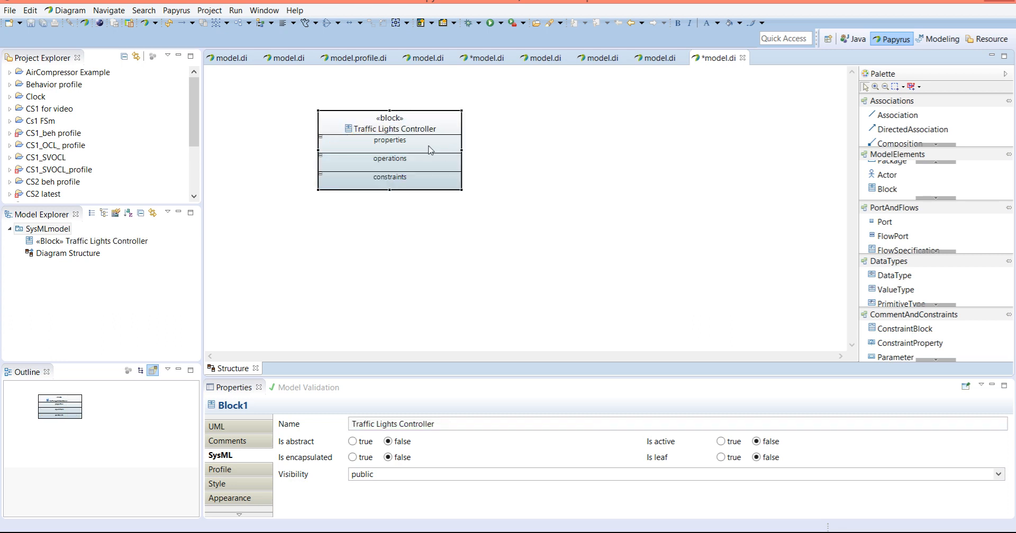
drag(390, 189, 392, 268)
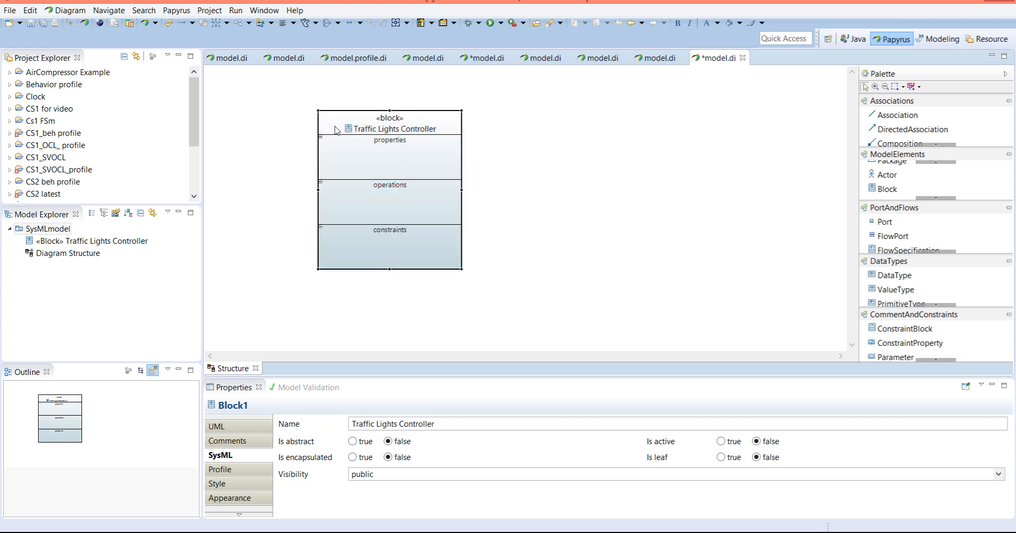
drag(337, 131, 320, 118)
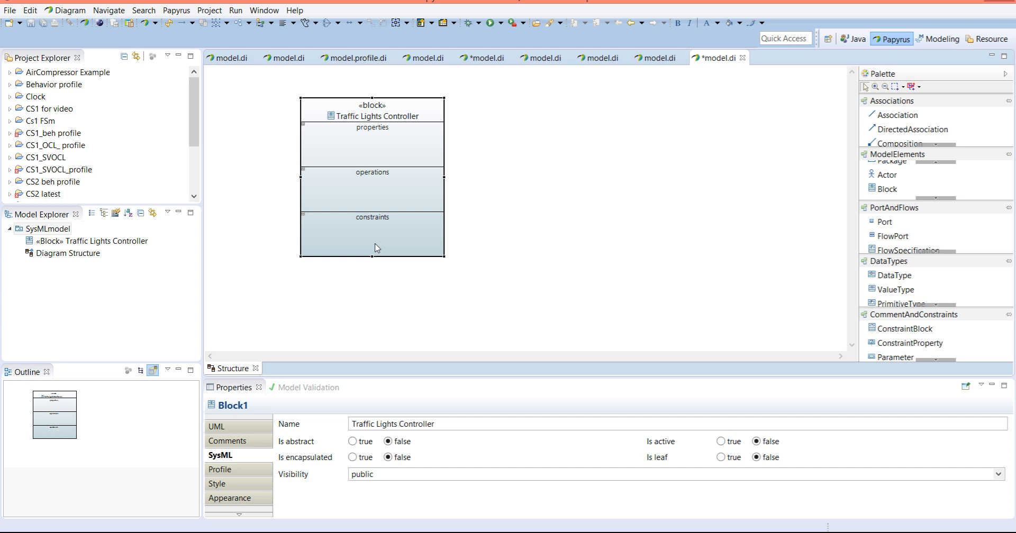
Step: Show only the flow ports compartment in the Traffic Lights Controller block, hiding properties, operations and constraints
right_click(347, 149)
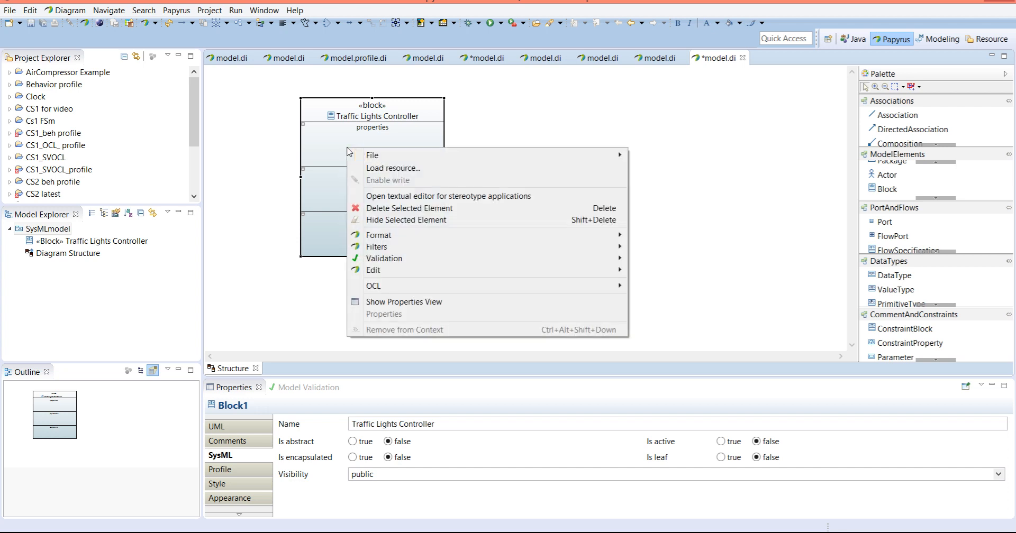
mouse_move(457, 239)
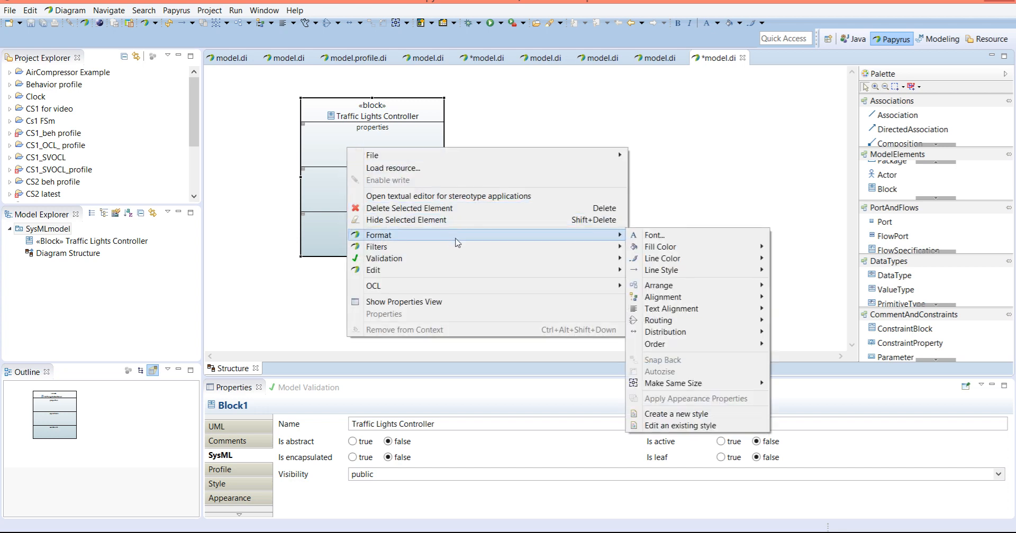
mouse_move(487, 249)
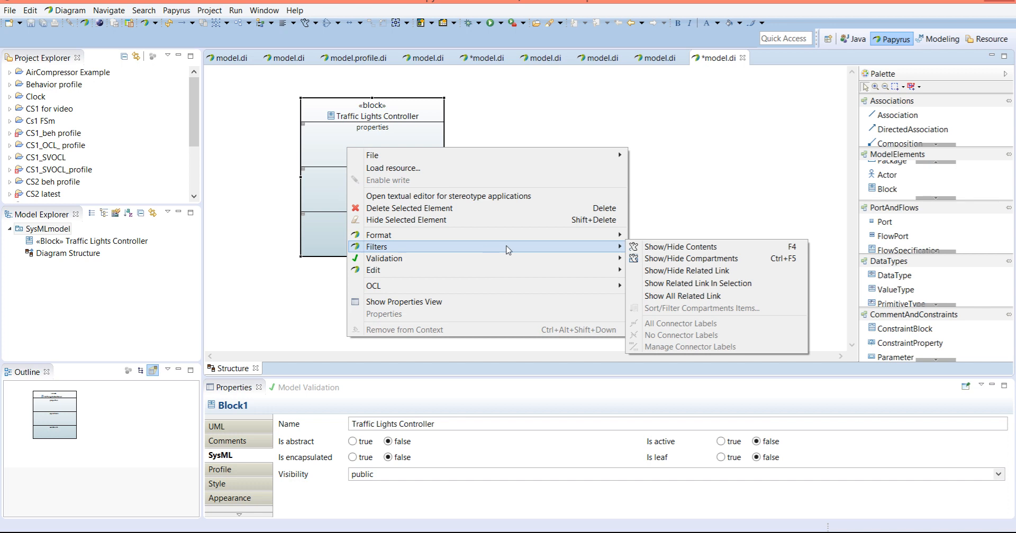
click(669, 259)
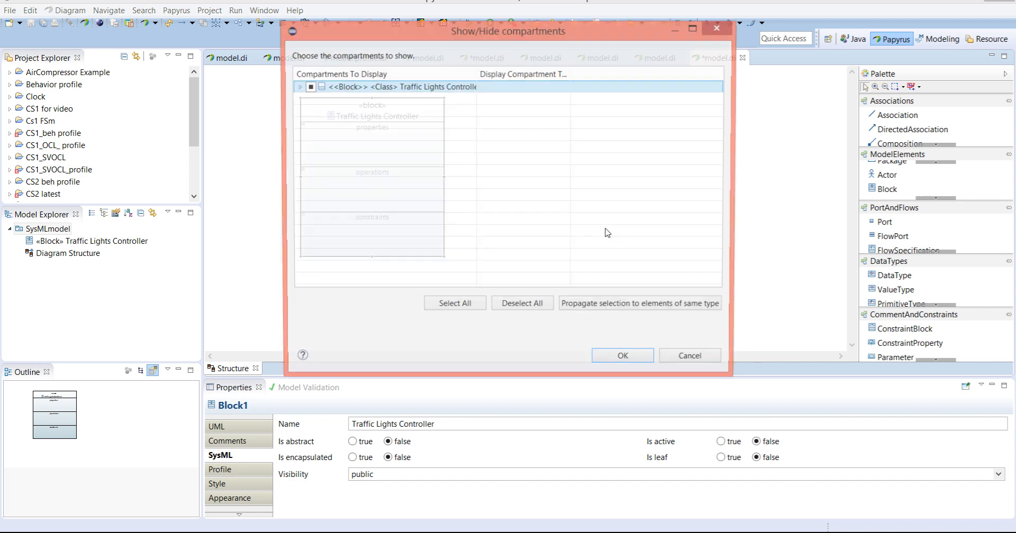
click(296, 87)
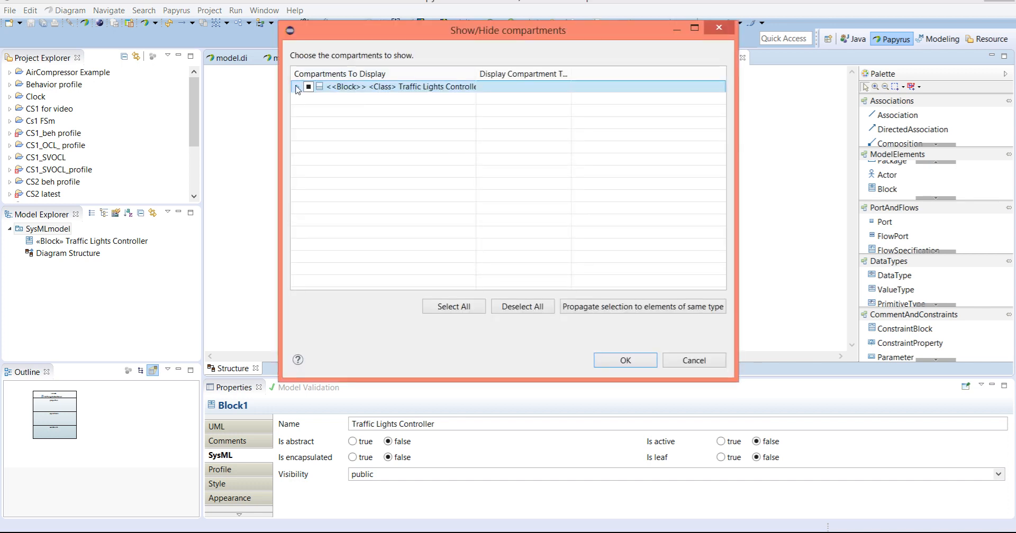
click(318, 99)
click(319, 99)
click(319, 159)
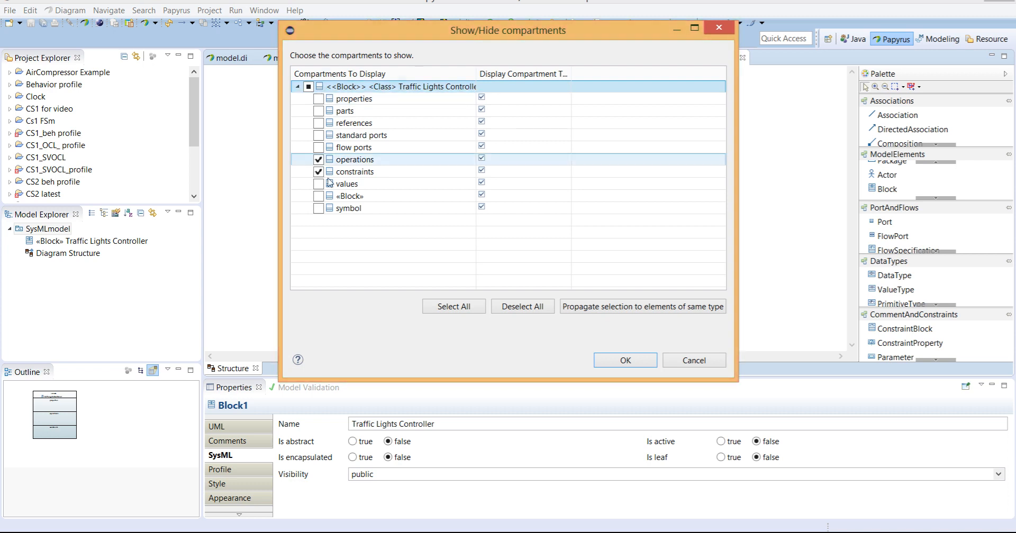
click(319, 160)
click(318, 172)
click(318, 172)
click(319, 148)
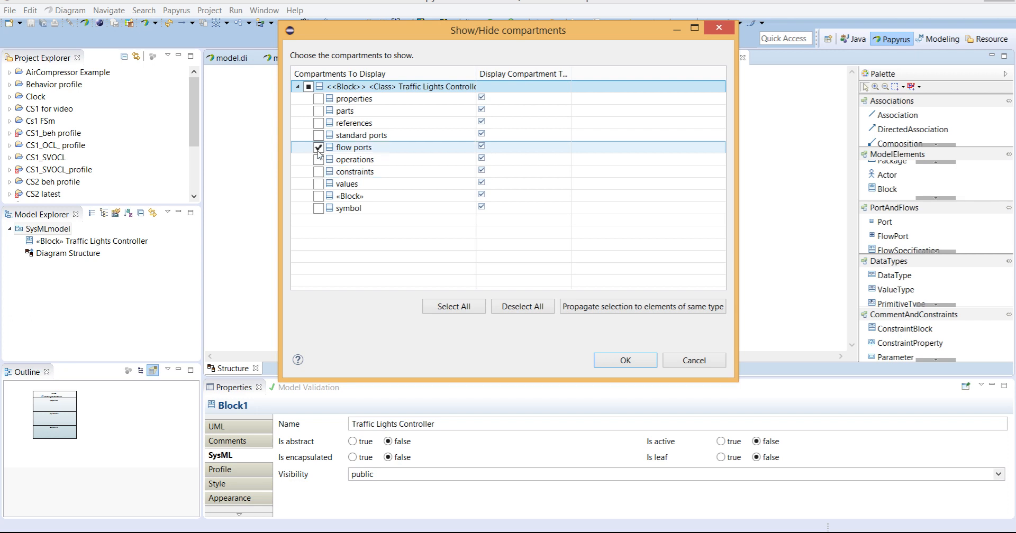
click(627, 362)
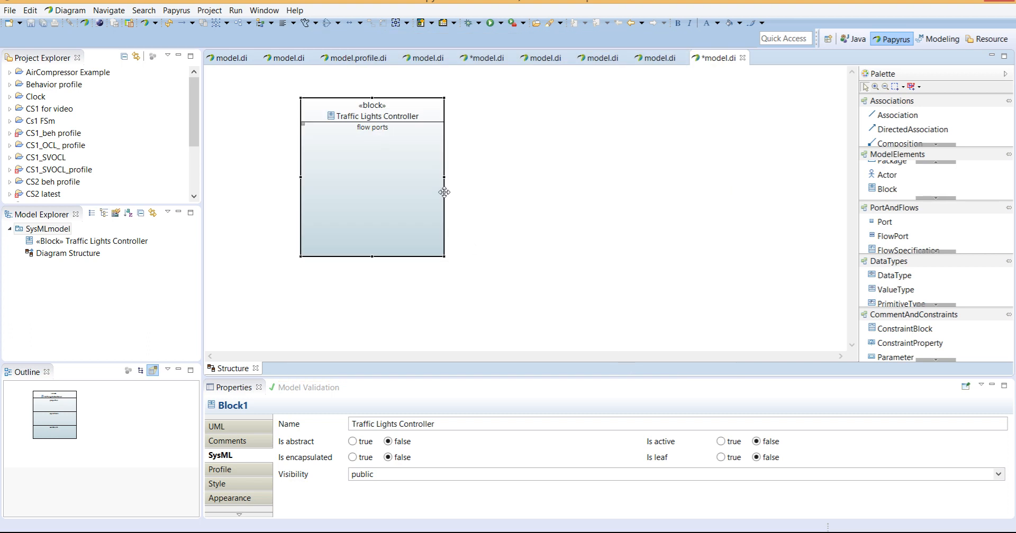
Step: Enlarge the Traffic Lights Controller block slightly and add a flow port named "clk" to its flow ports compartment
drag(444, 177, 453, 176)
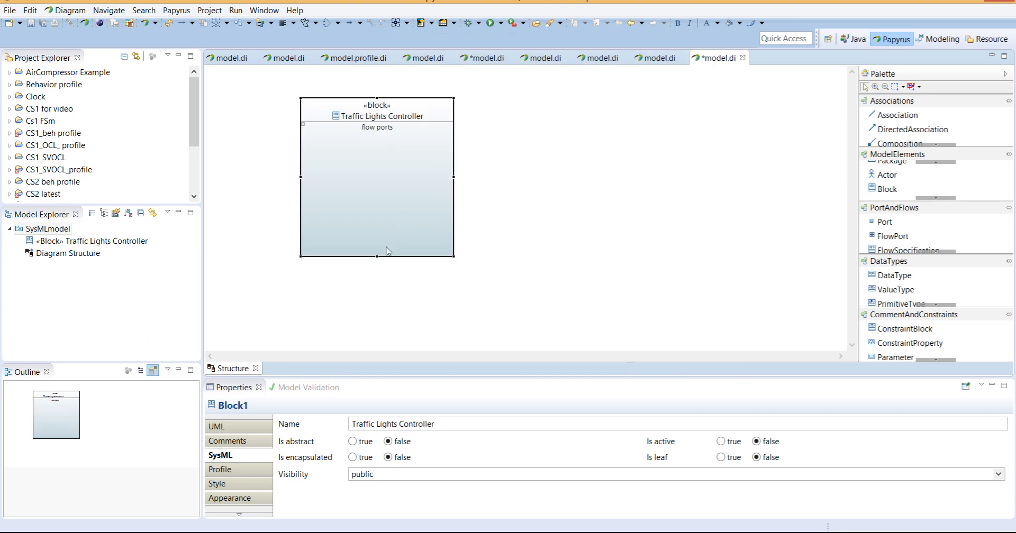
drag(376, 257, 376, 262)
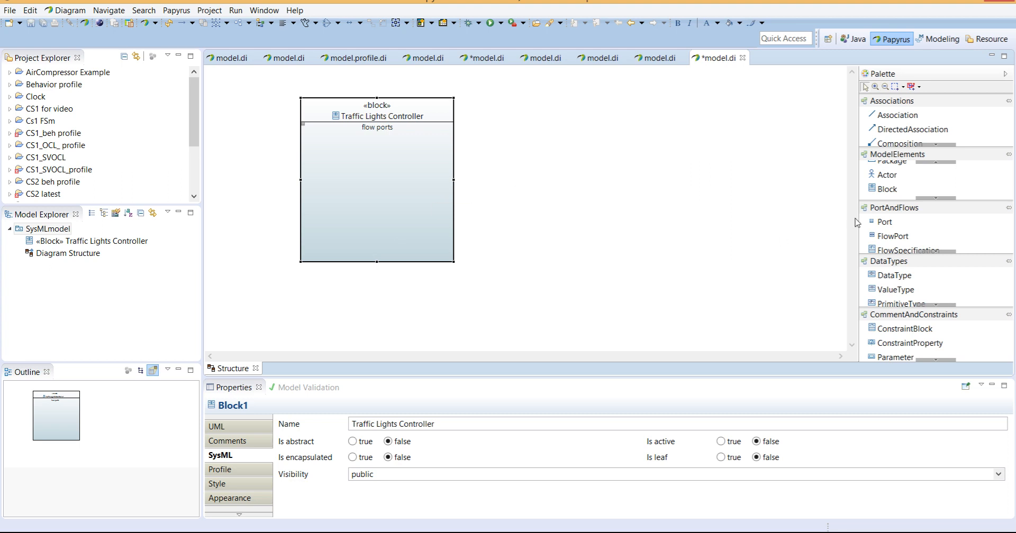
click(903, 239)
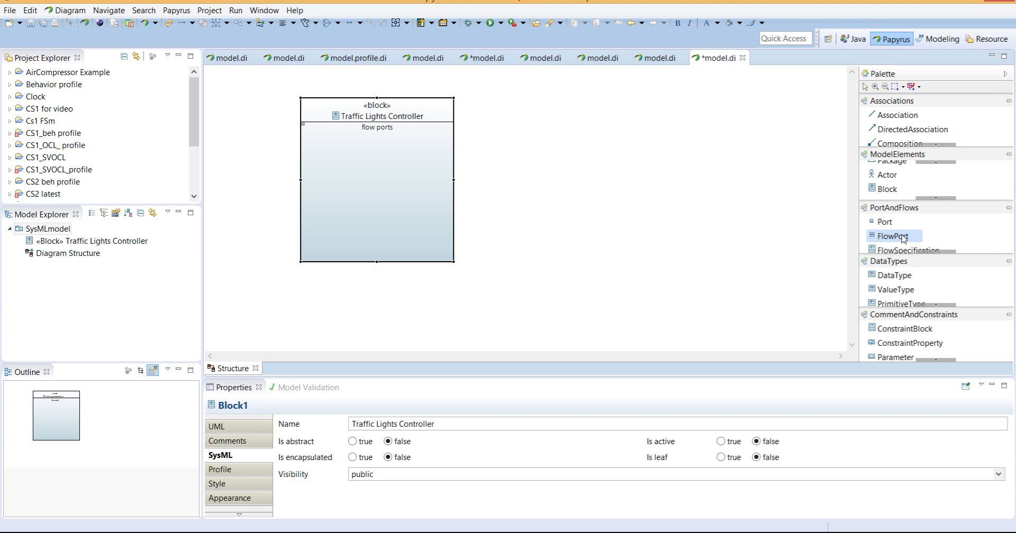
click(325, 153)
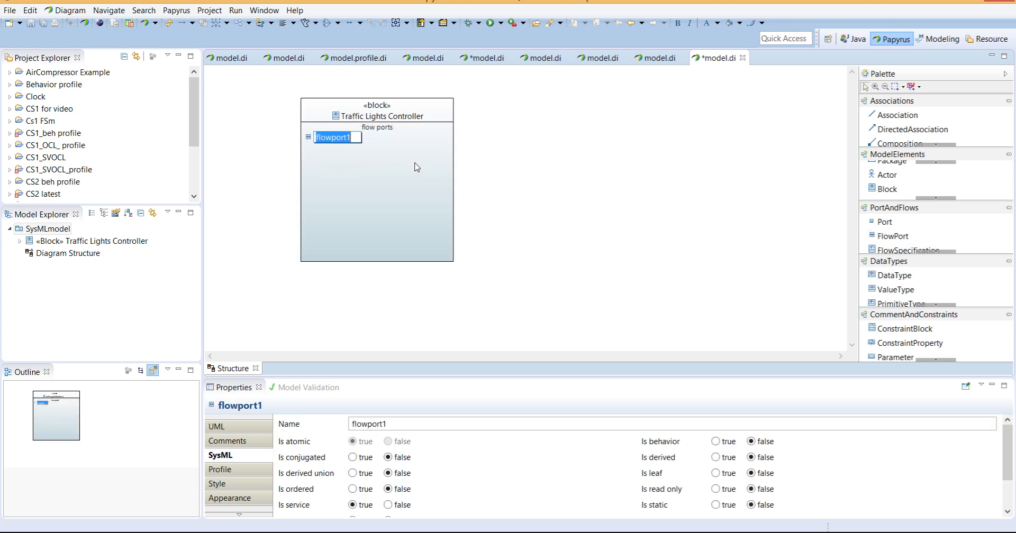
text(clk)
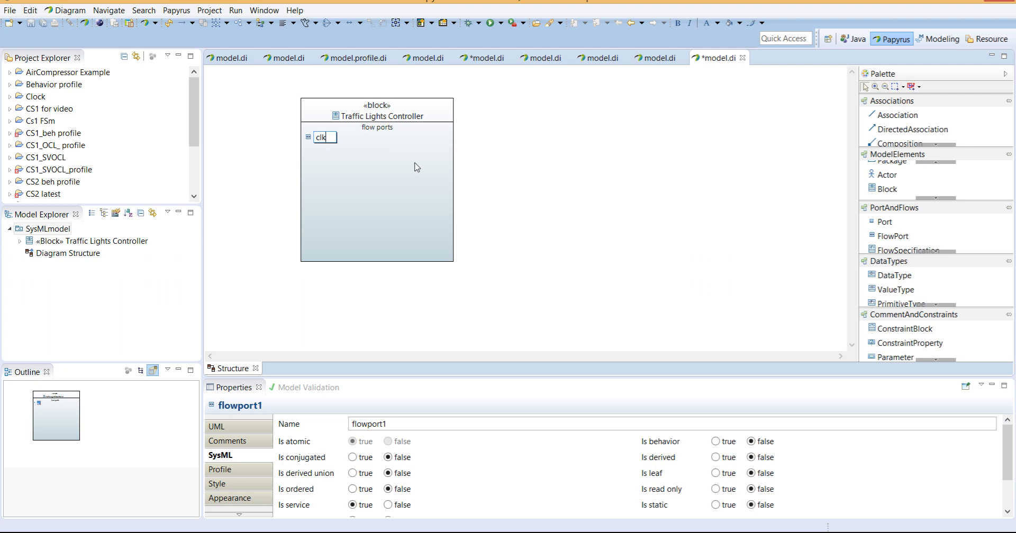
key(Return)
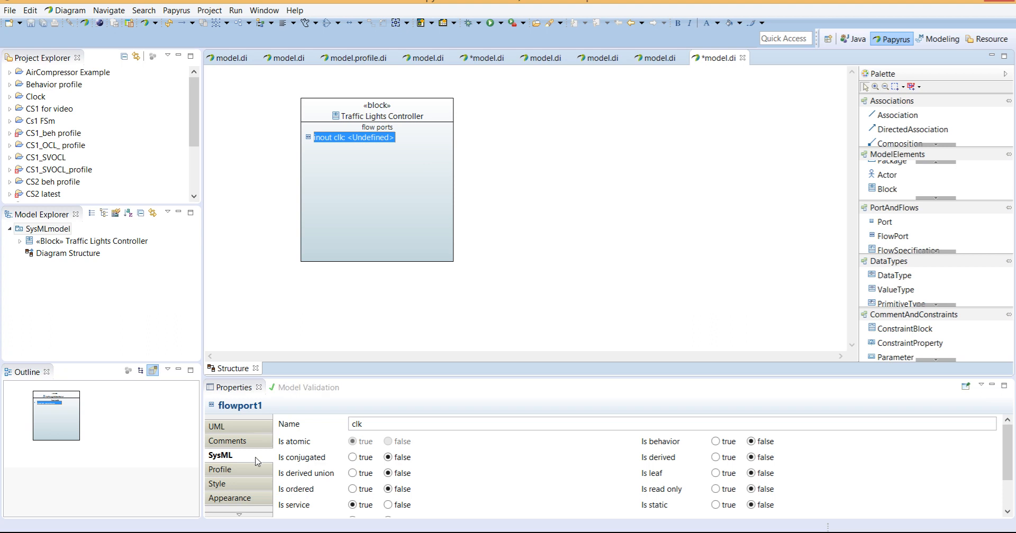
Step: Set the direction of the clk flow port to in
click(246, 427)
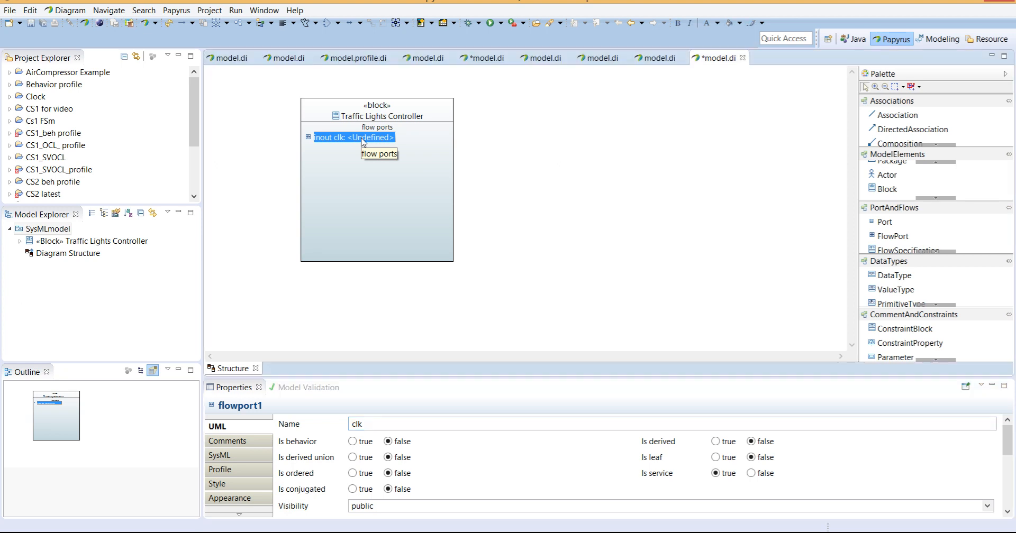
click(362, 138)
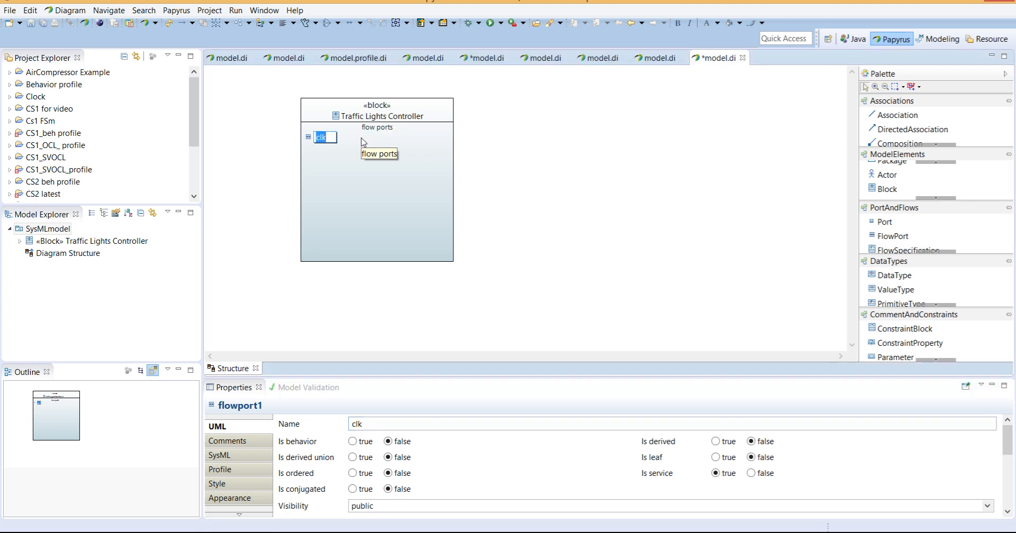
click(332, 138)
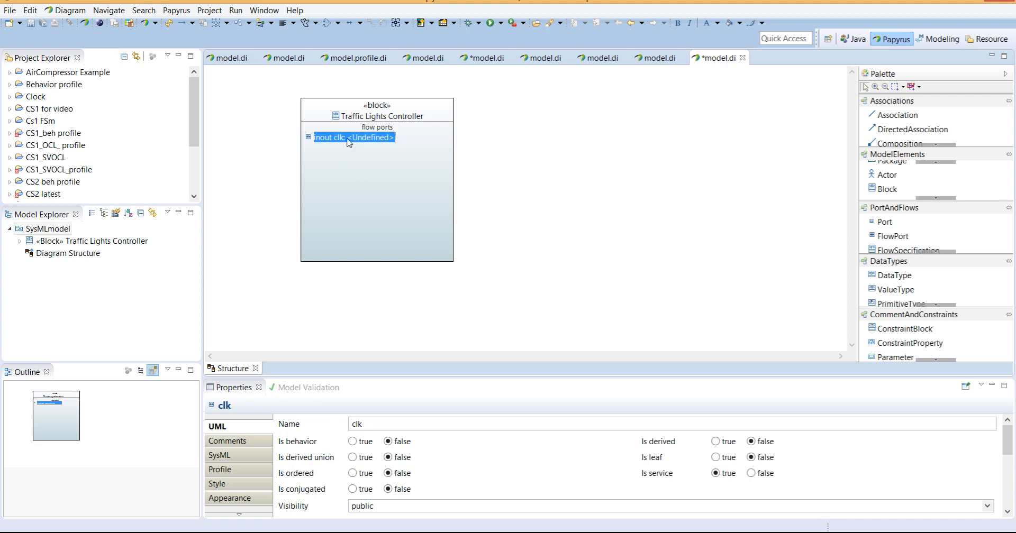
click(347, 138)
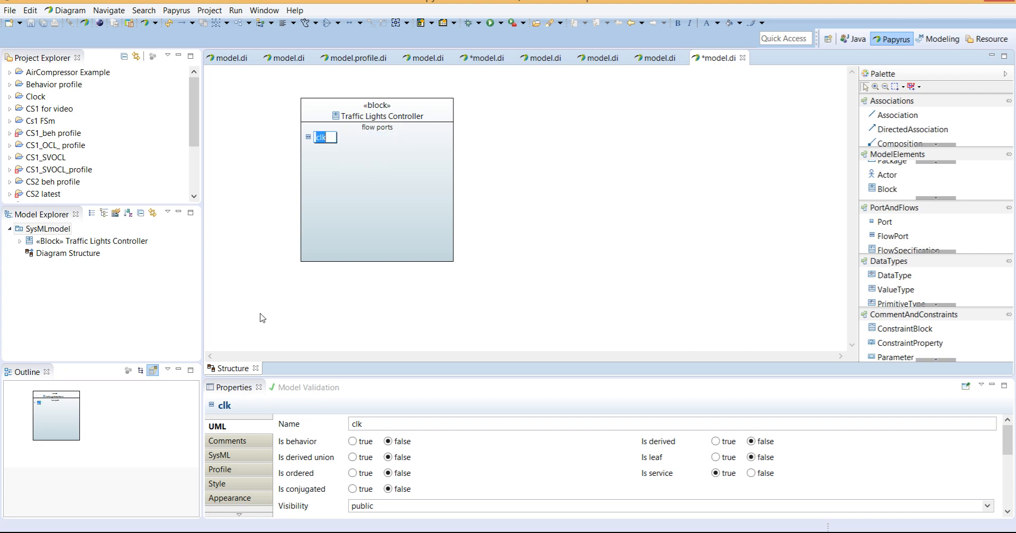
click(241, 456)
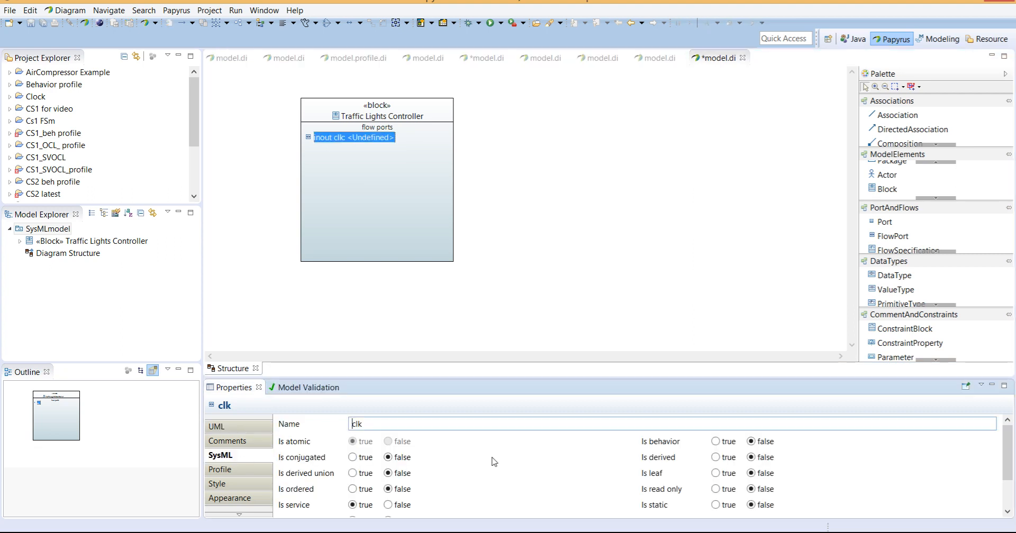
scroll(1010, 443, down, 3)
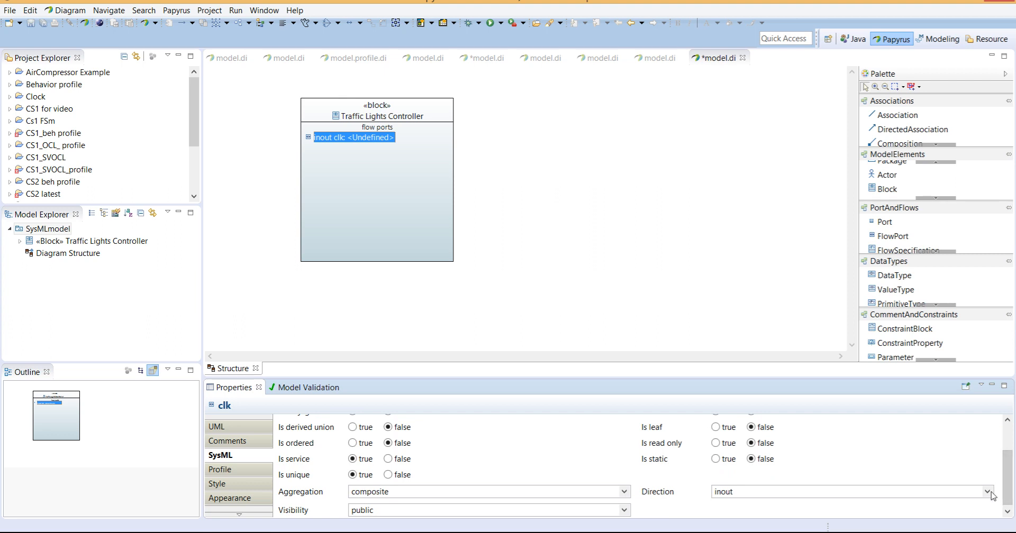
click(987, 492)
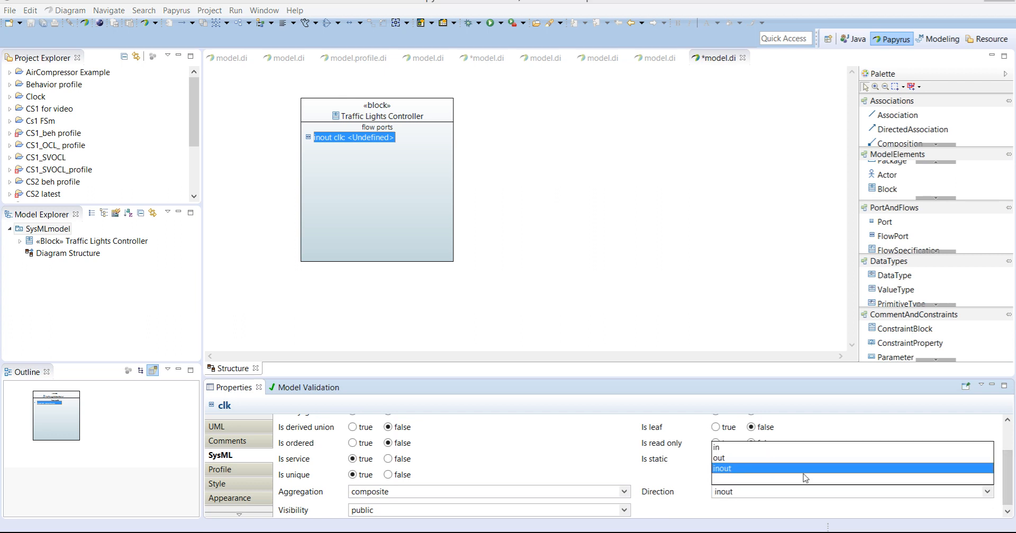
click(720, 450)
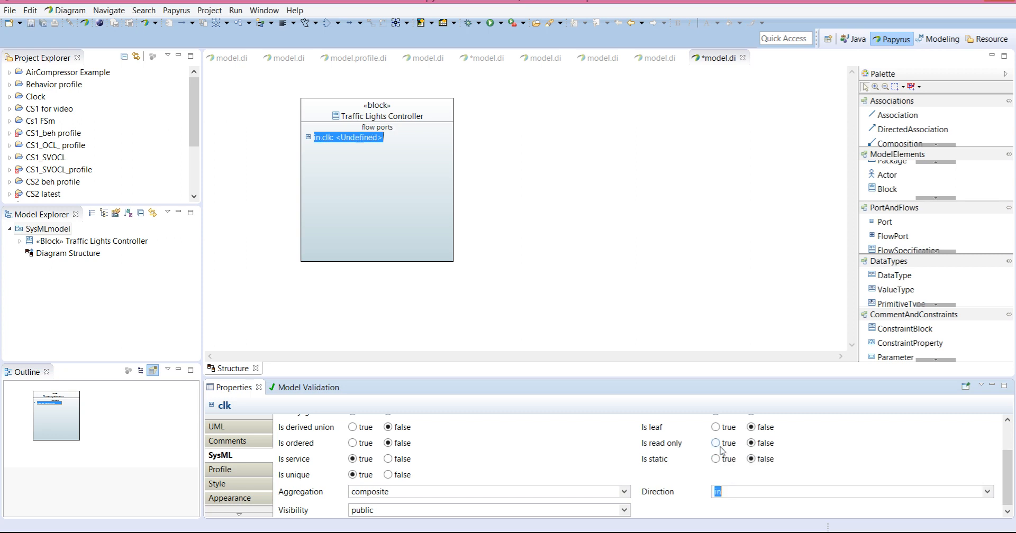
click(373, 183)
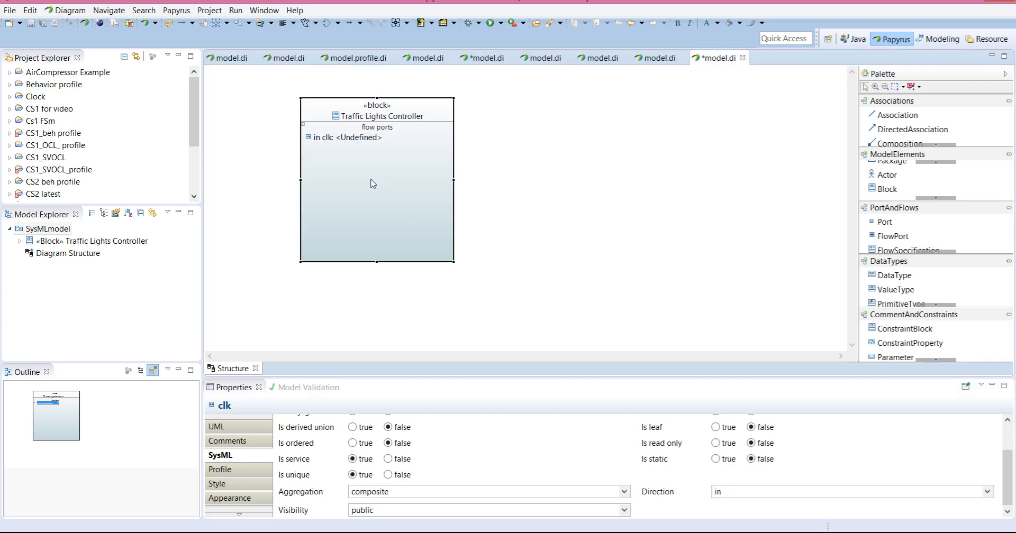
click(320, 140)
click(356, 163)
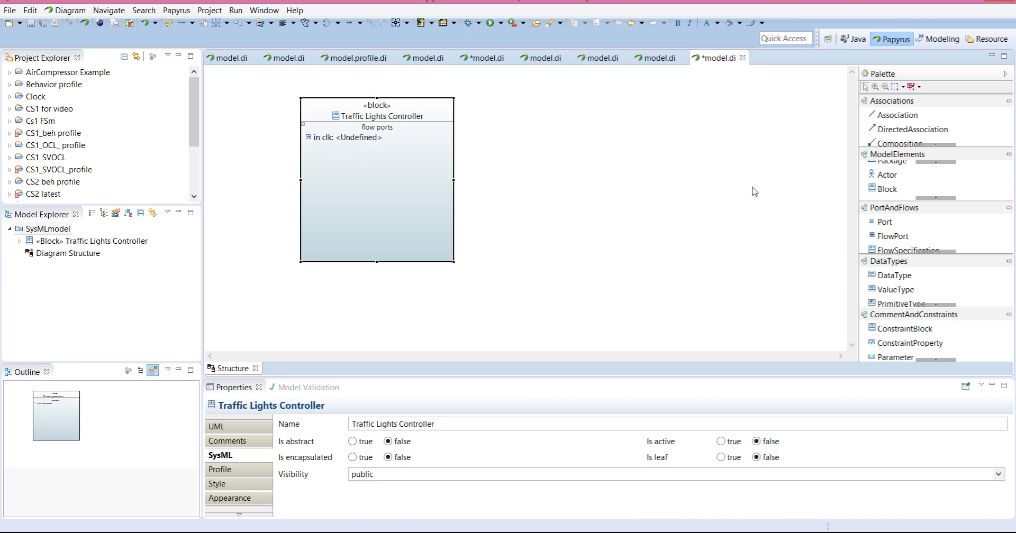
click(359, 140)
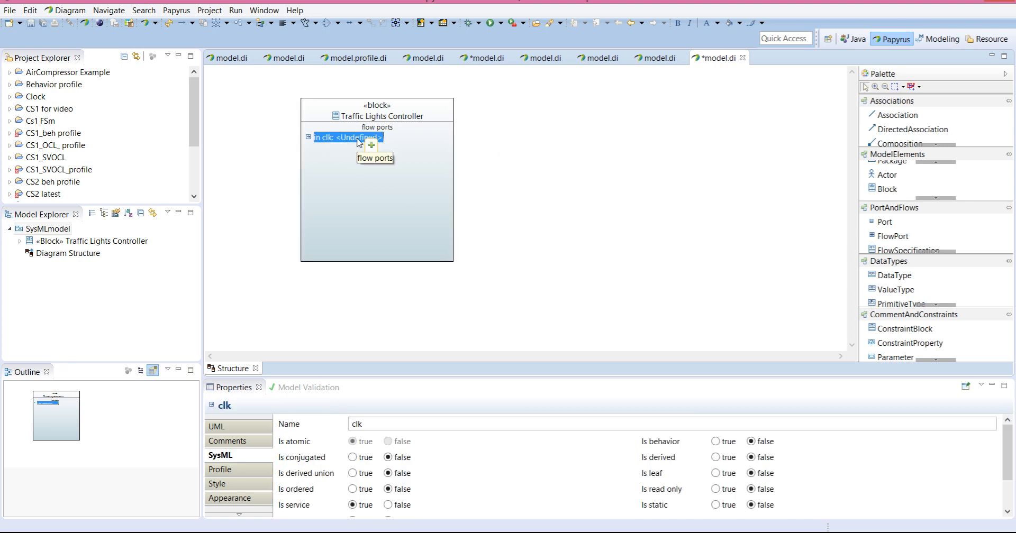
click(362, 131)
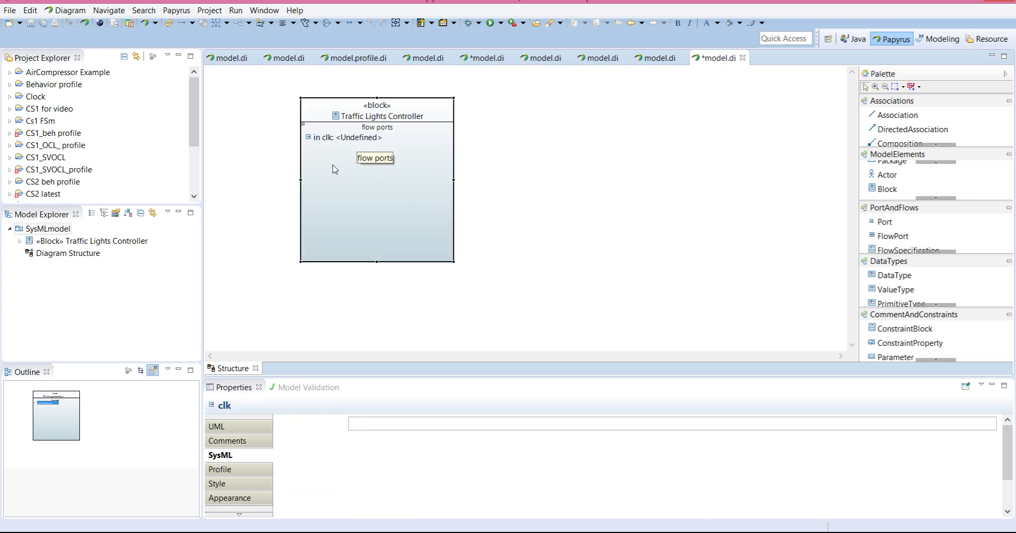
click(366, 138)
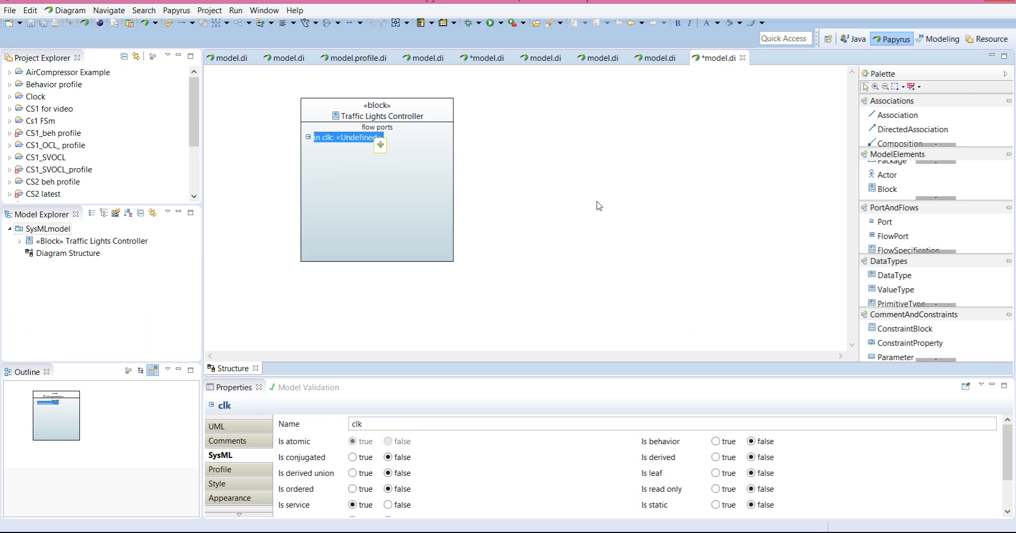
Step: Add a second flow port named "reset" to the Traffic Lights Controller block, below clk
click(903, 243)
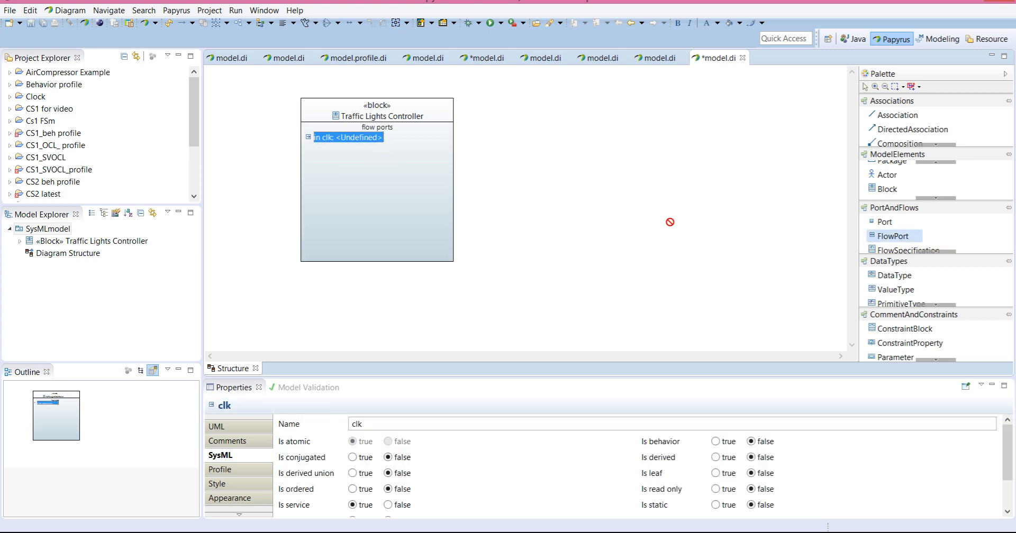
click(363, 158)
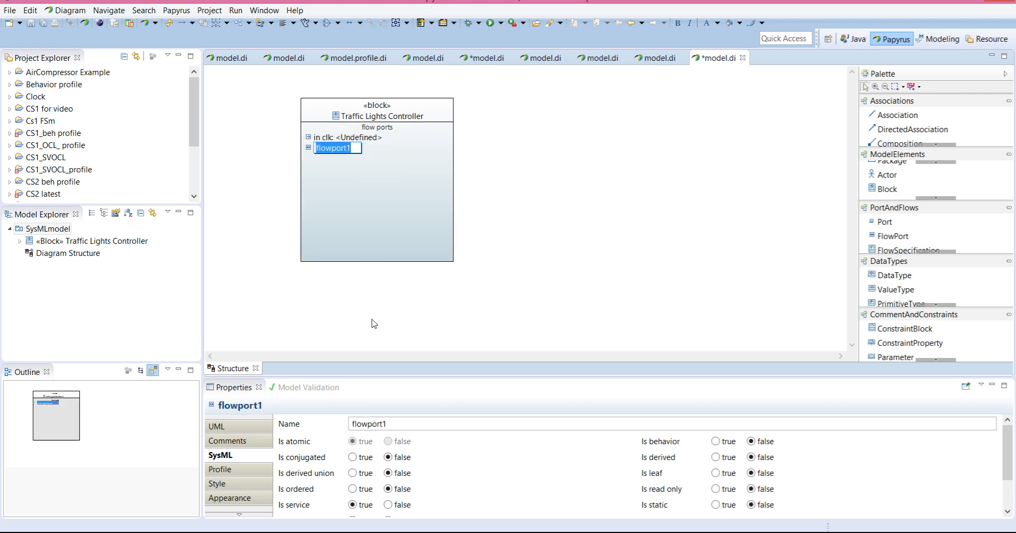
drag(398, 428, 326, 425)
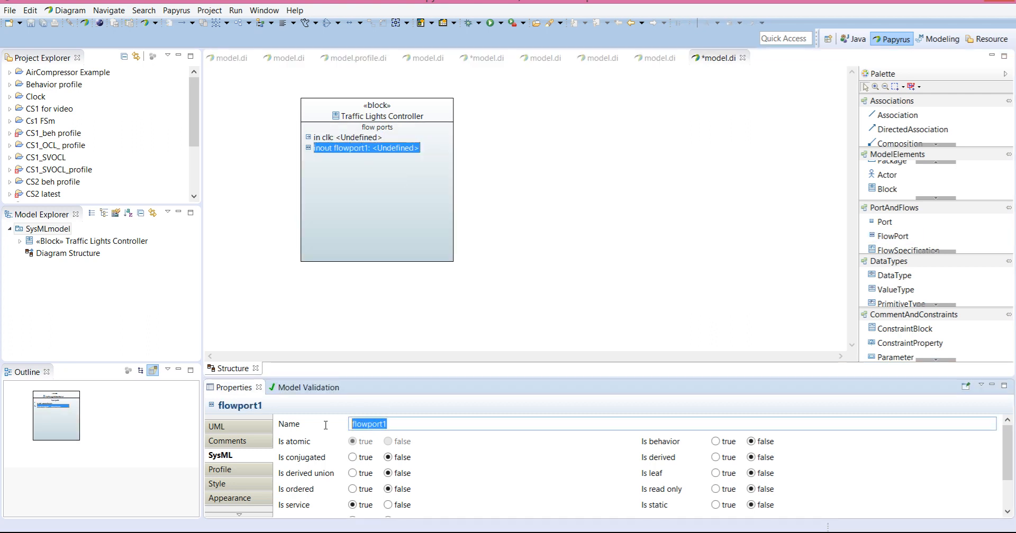
text(reset)
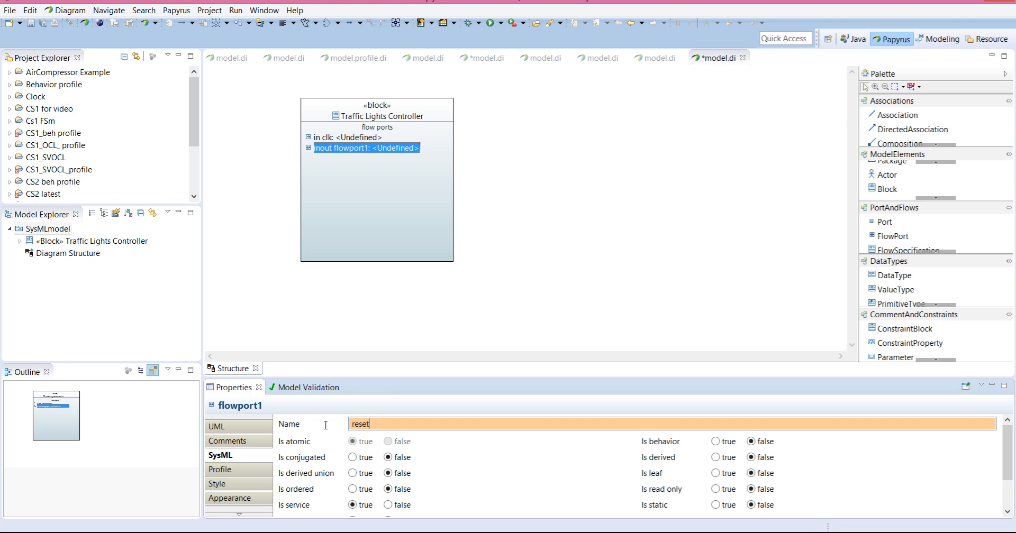
key(Return)
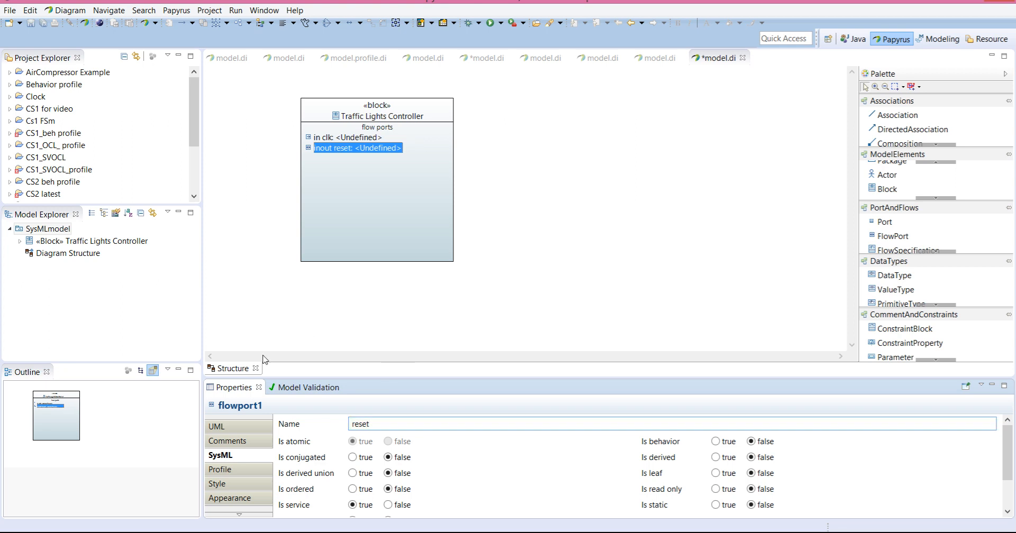
Step: Set the direction of the reset flow port to in
scroll(1007, 463, down, 1)
scroll(1006, 464, down, 1)
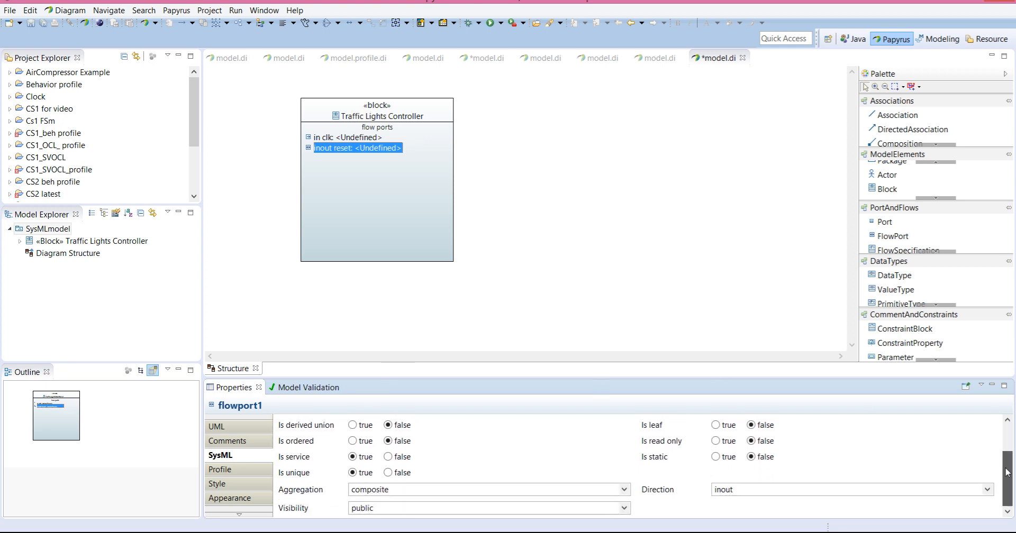
click(987, 489)
click(721, 446)
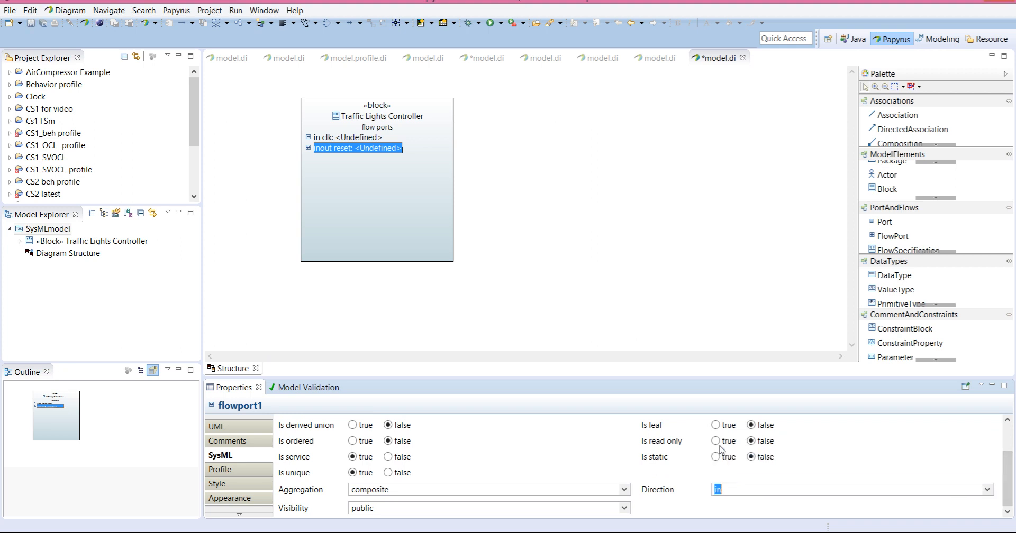
click(390, 209)
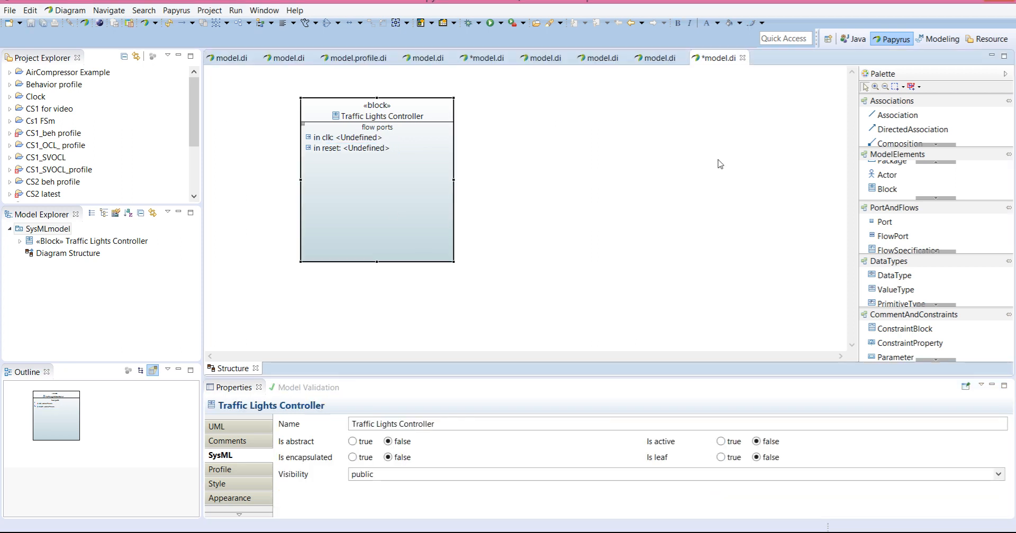
Step: Add a flow port named "ew_sensor" to the Traffic Lights Controller block, below reset
click(892, 236)
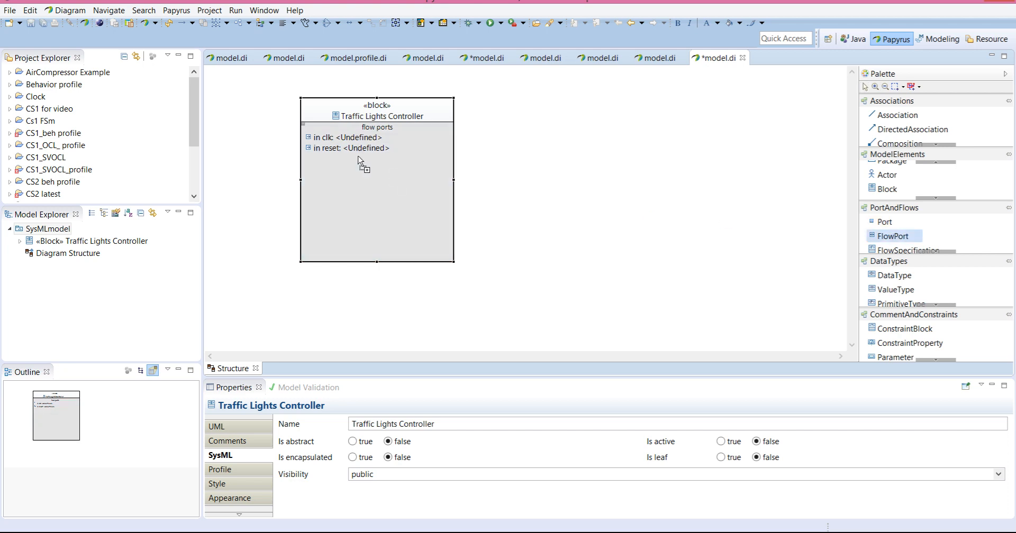
click(344, 156)
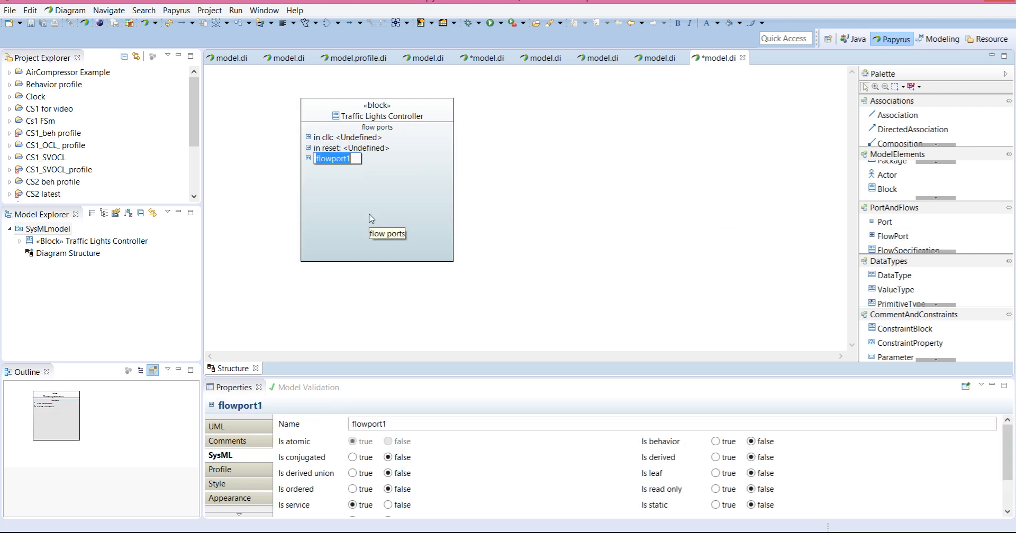
text(e)
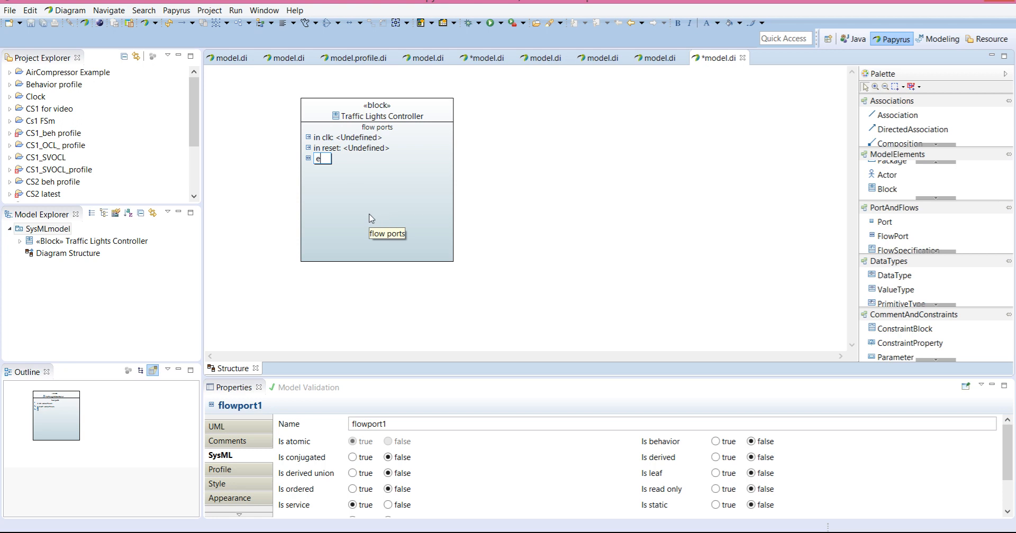
text(w_sensor)
key(Return)
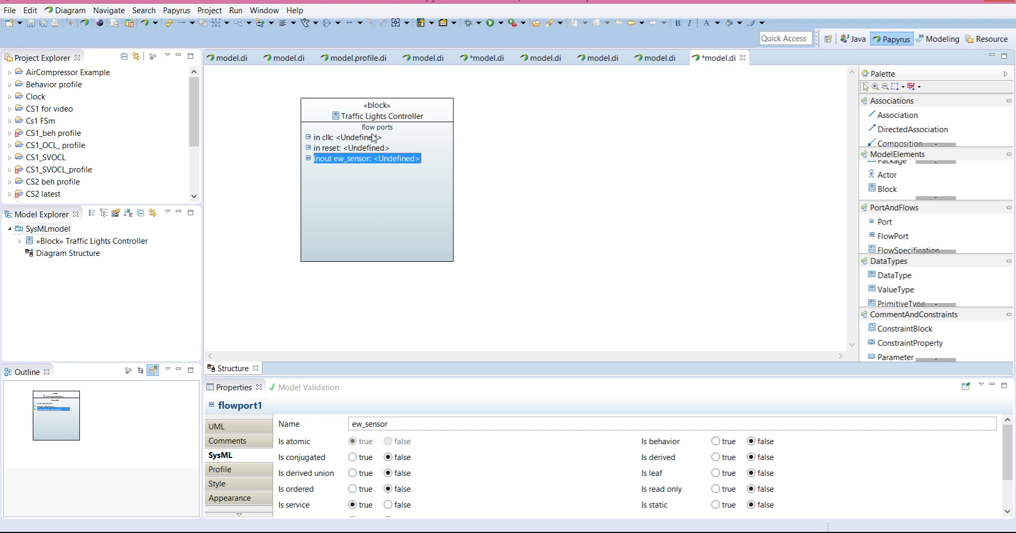
mouse_move(378, 159)
Step: Add a flow port named "emgcy_sensor" to the Traffic Lights Controller block, below ew_sensor
click(893, 236)
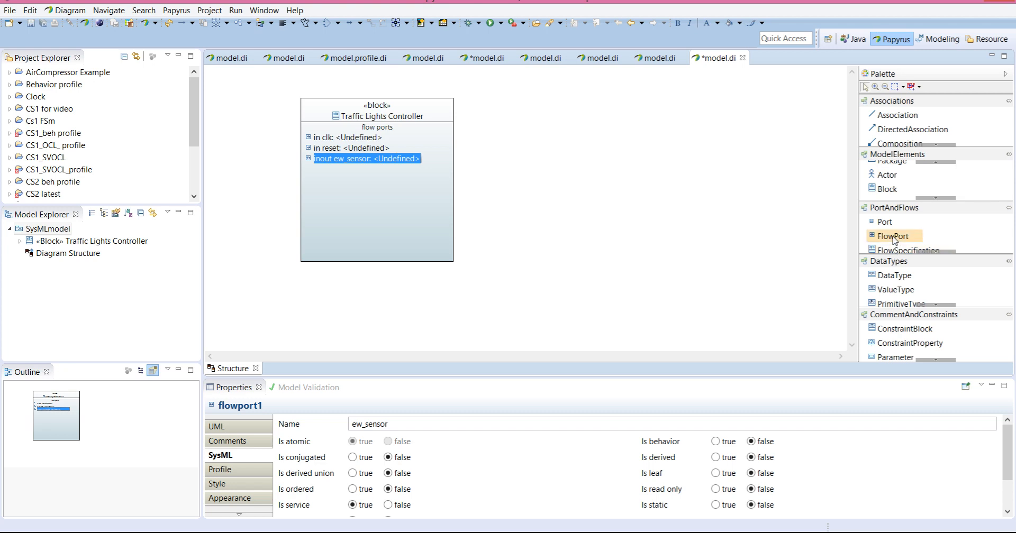
click(330, 170)
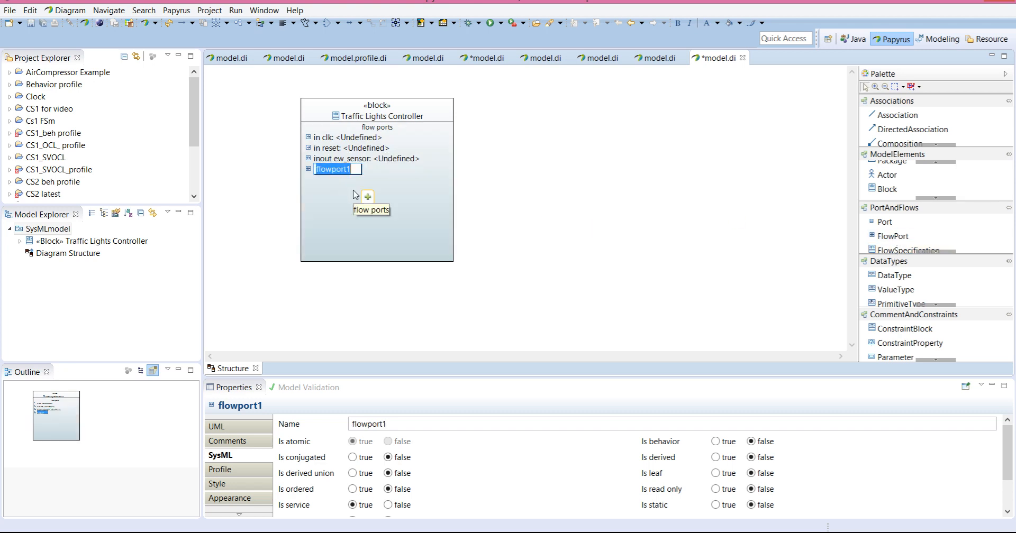
text(emgc)
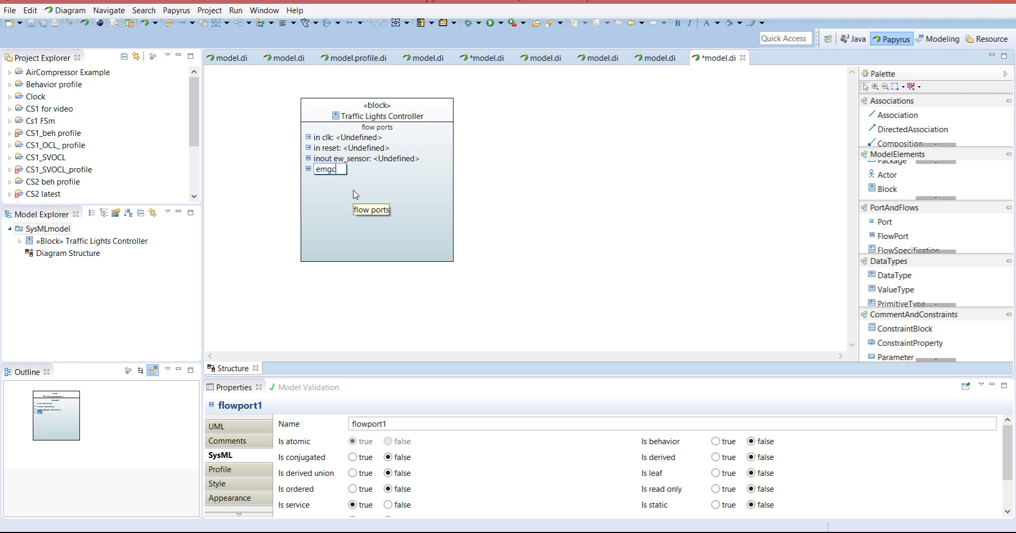
text(y_semsor)
key(BackSpace)
key(BackSpace)
key(BackSpace)
key(BackSpace)
text(nsor)
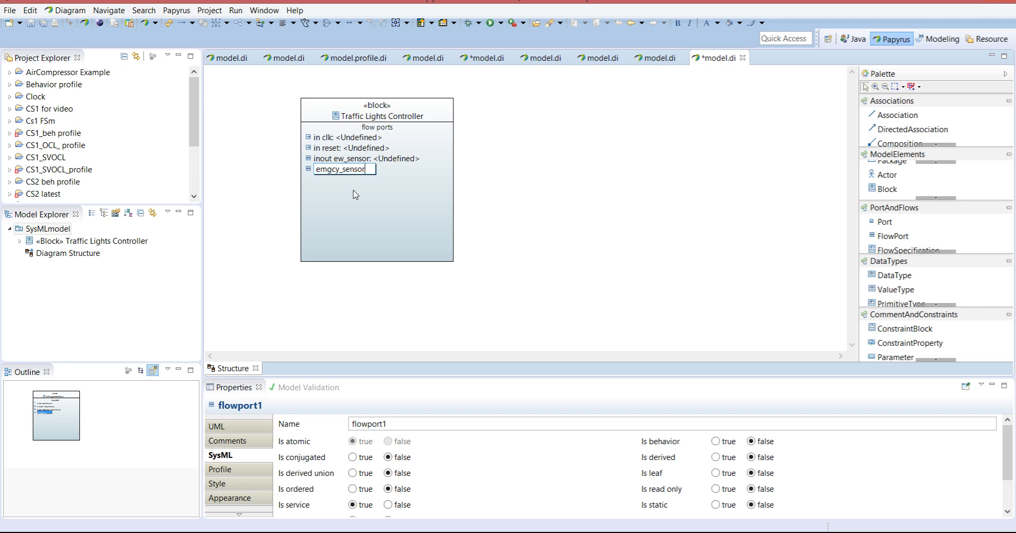
key(Return)
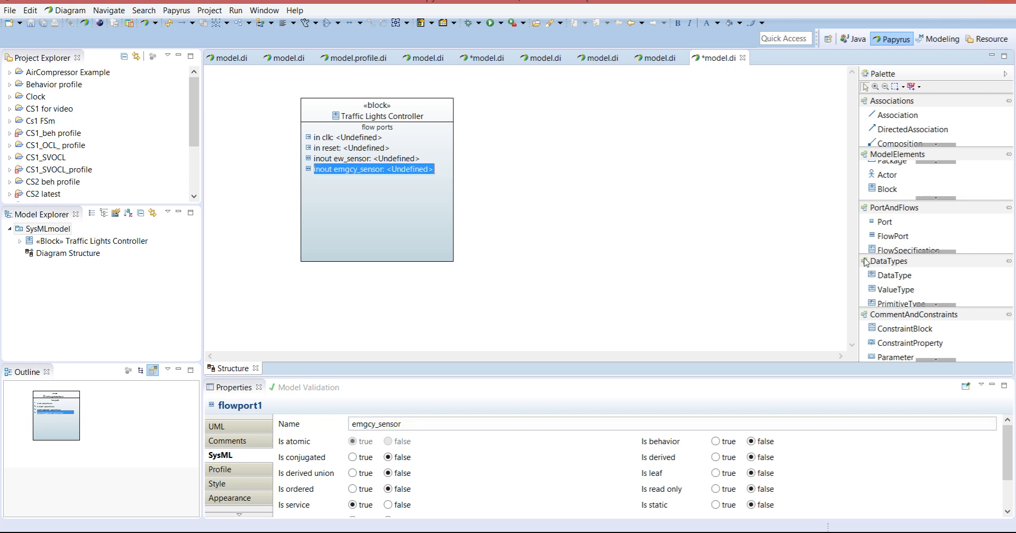
Step: Add a flow port named "ns_green_timer" to the Traffic Lights Controller block, below emgcy_sensor
click(901, 240)
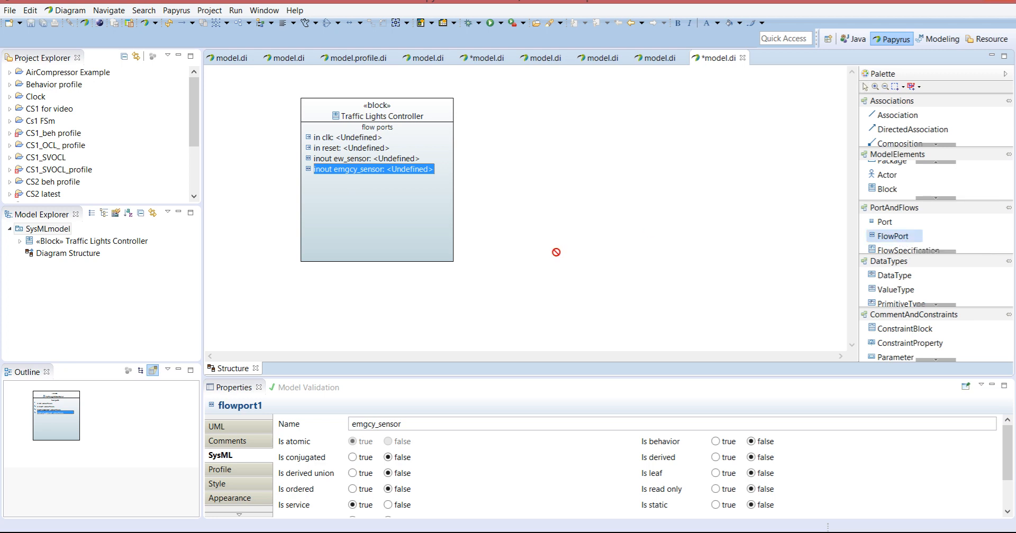
click(316, 187)
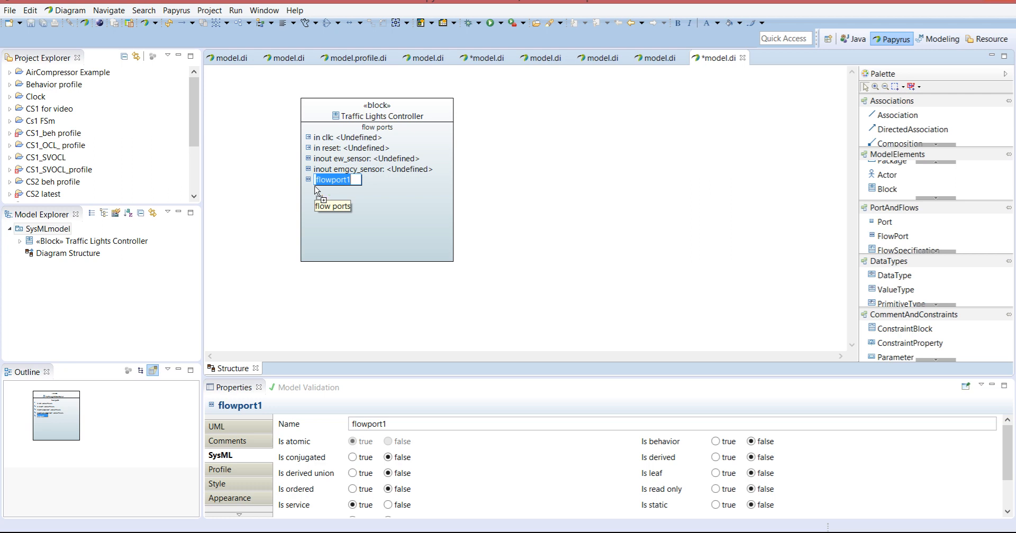
text(ns_)
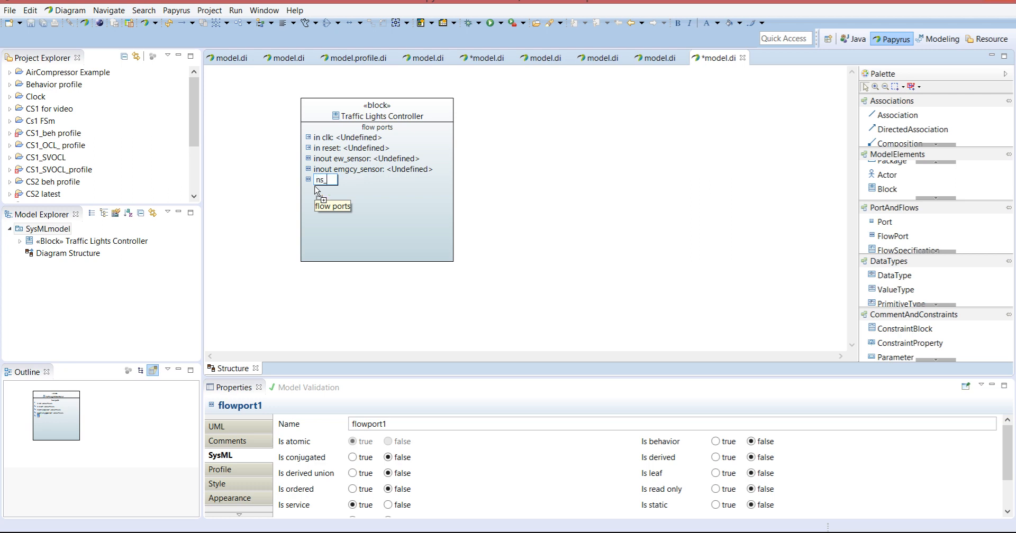
text(greenTo)
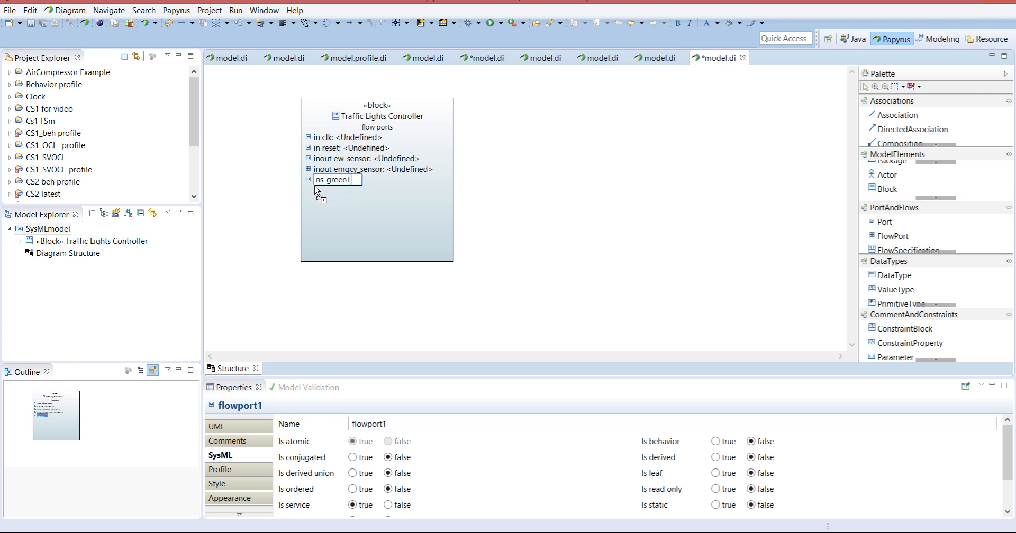
key(BackSpace)
text(imer)
click(351, 180)
key(BackSpace)
text(_t)
key(Return)
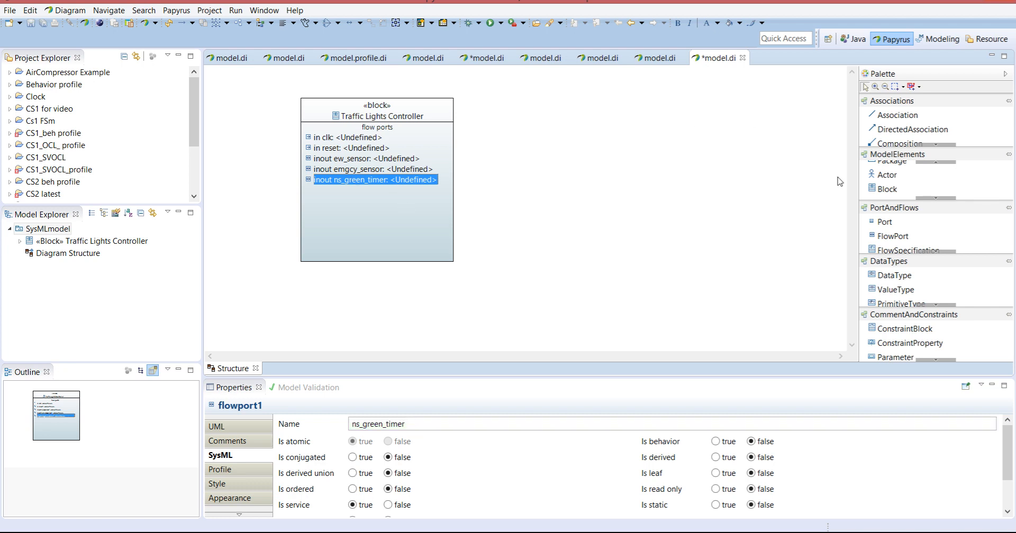
Step: Add a flow port named "ew_2red_cmd" to the Traffic Lights Controller block, below ns_green_timer
click(882, 236)
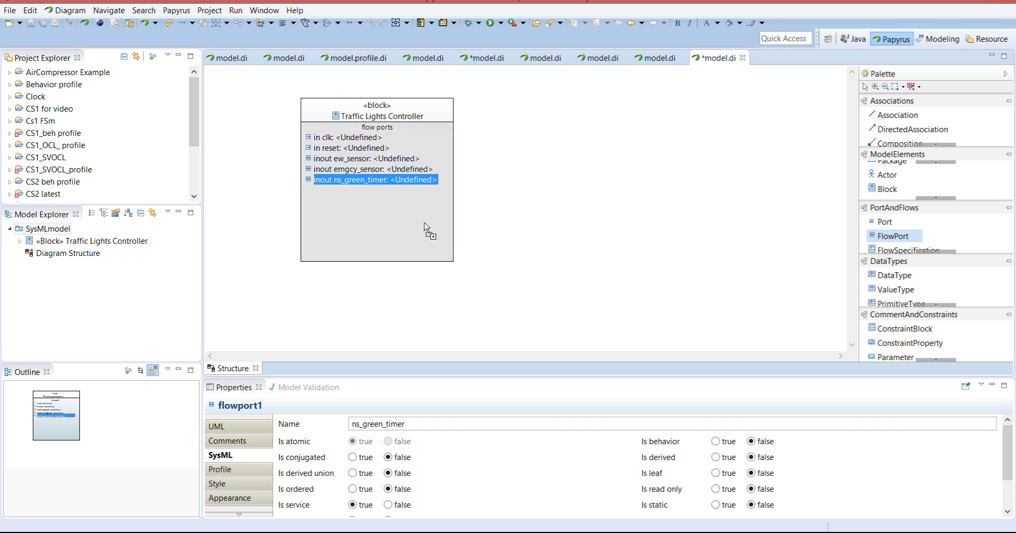
click(367, 182)
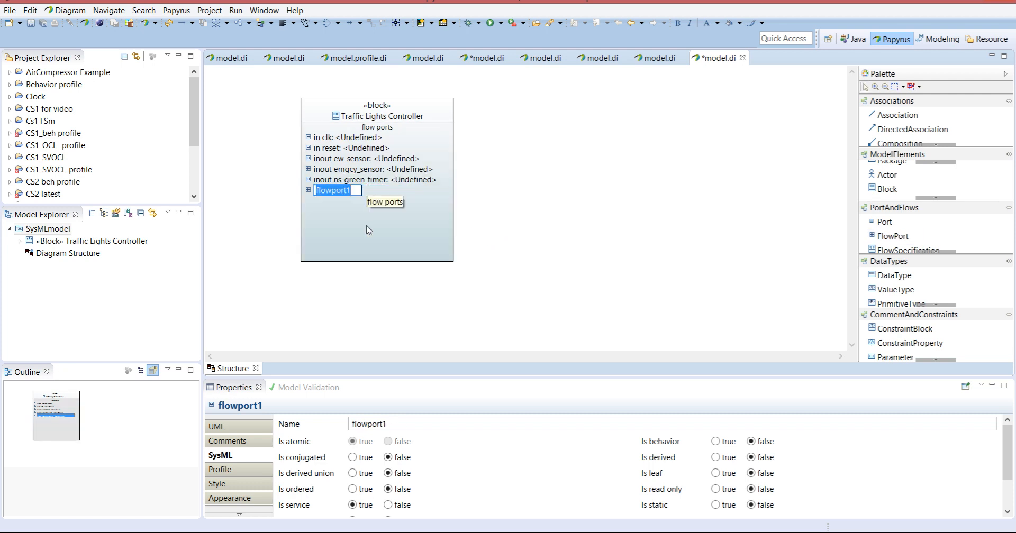
text(ew_2red)
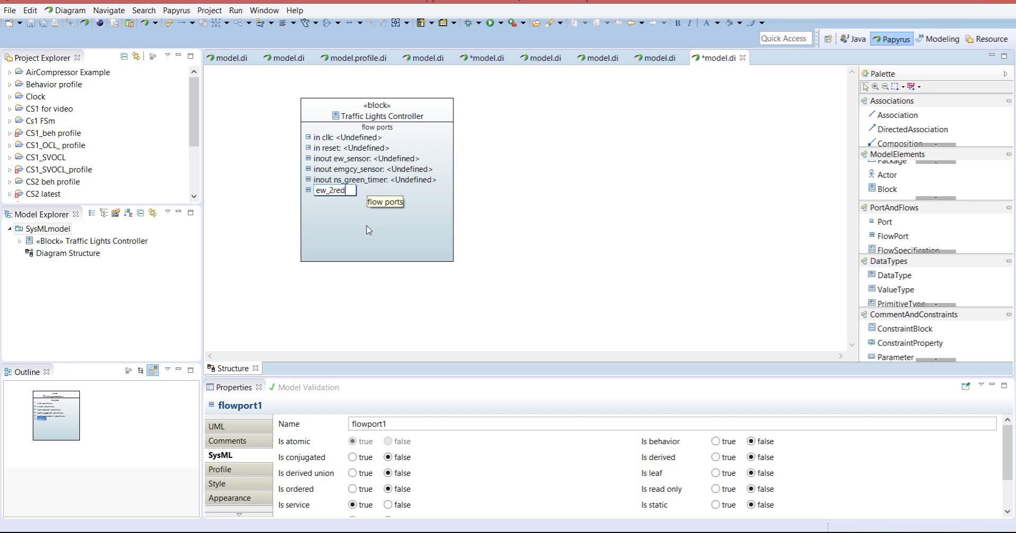
text(_cmd)
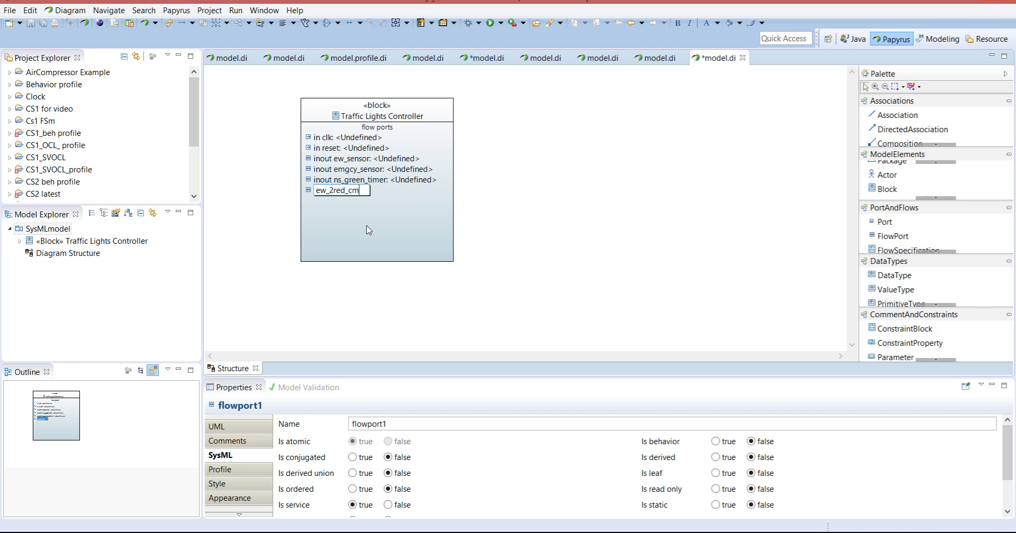
click(384, 226)
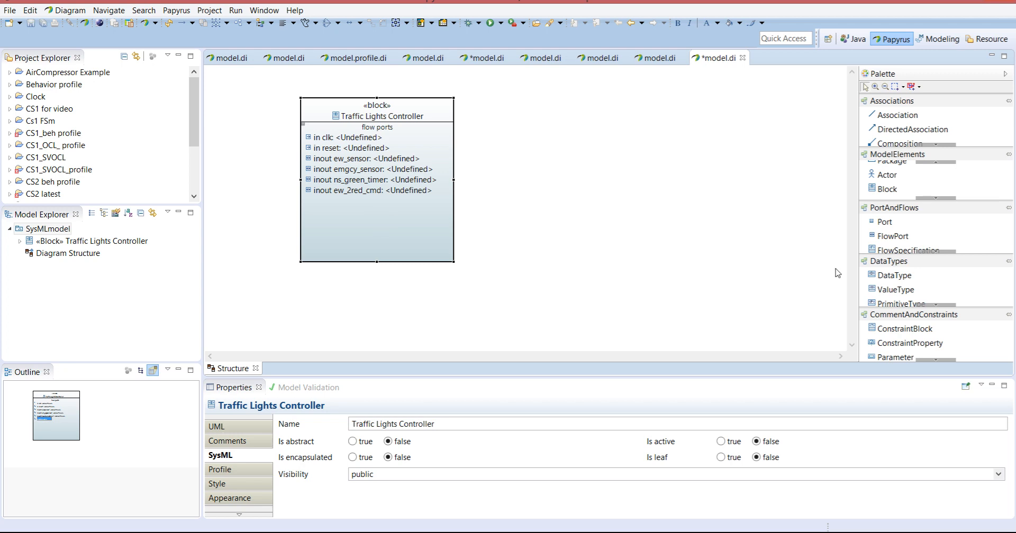
Step: Add a flow port named "ew_green_grant" to the Traffic Lights Controller block, below ew_2red_cmd
click(889, 241)
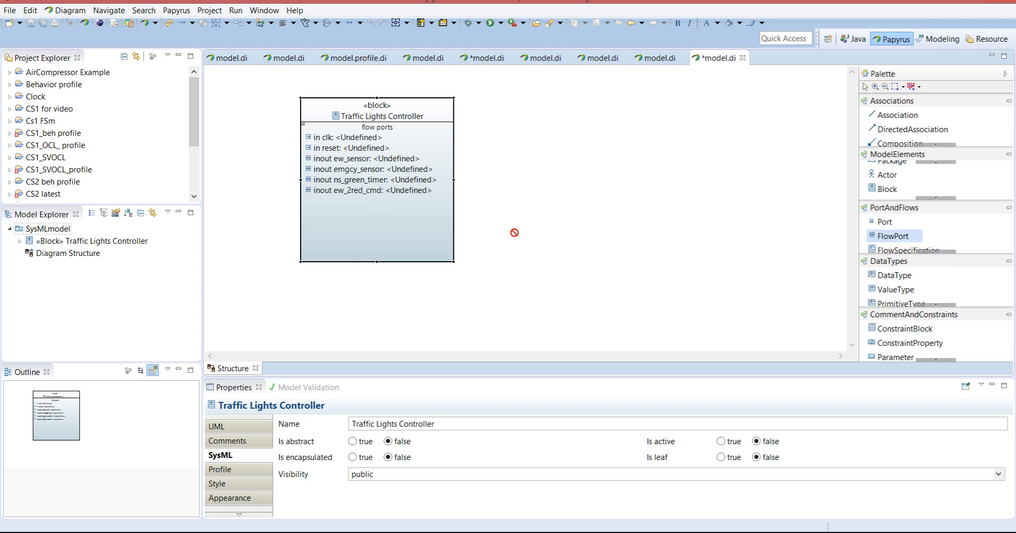
click(368, 210)
text(ew_green_grs)
key(BackSpace)
text(ant)
key(Return)
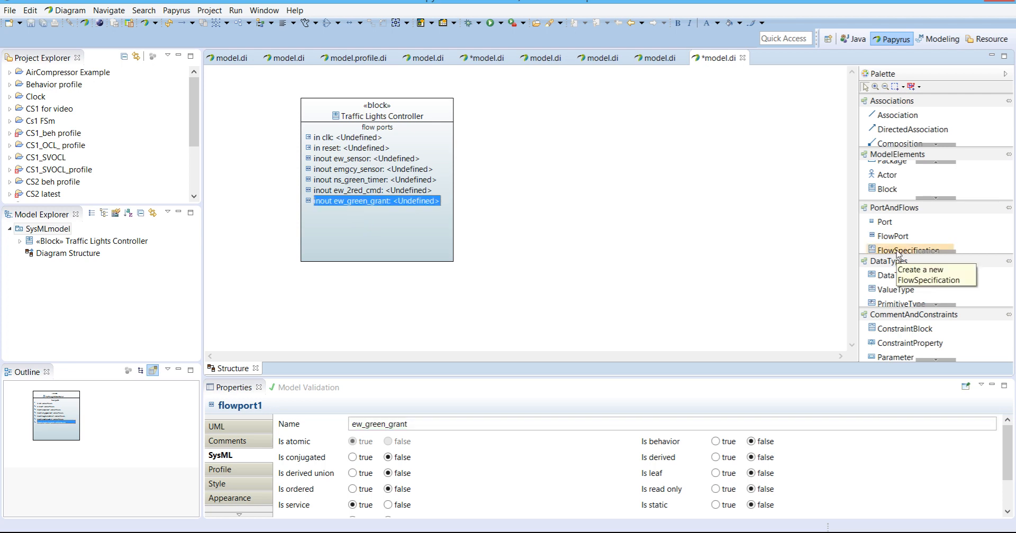
Step: Add a flow port named "emgcy_sensor_ack" to the Traffic Lights Controller block, below ew_green_grant
click(892, 236)
click(344, 213)
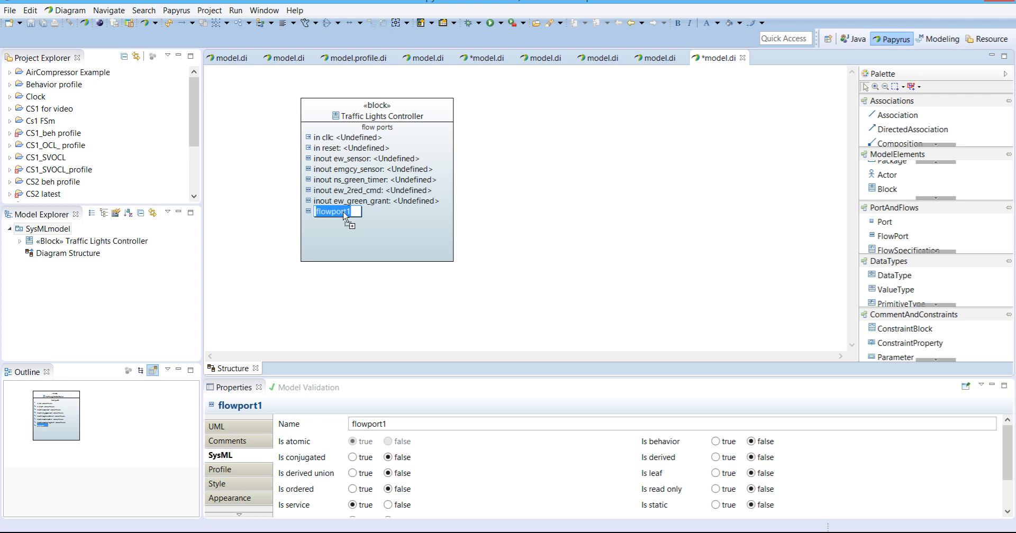
text(e)
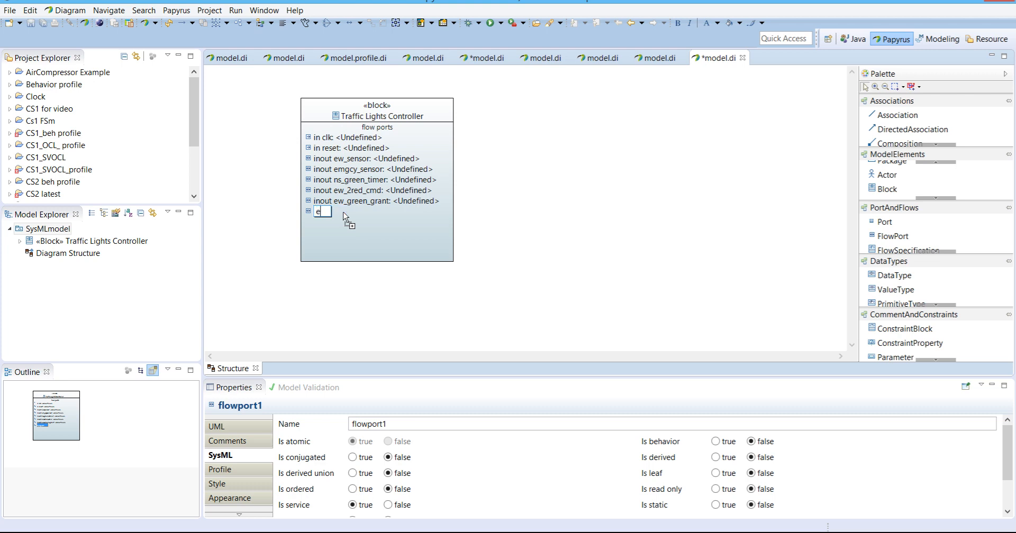
text(mgcy_sensor_ack)
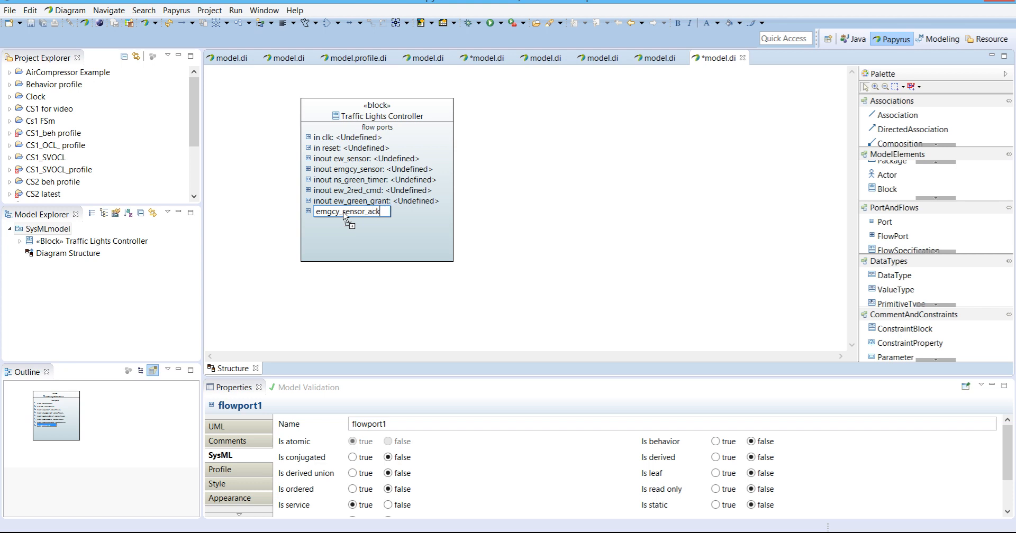
key(Return)
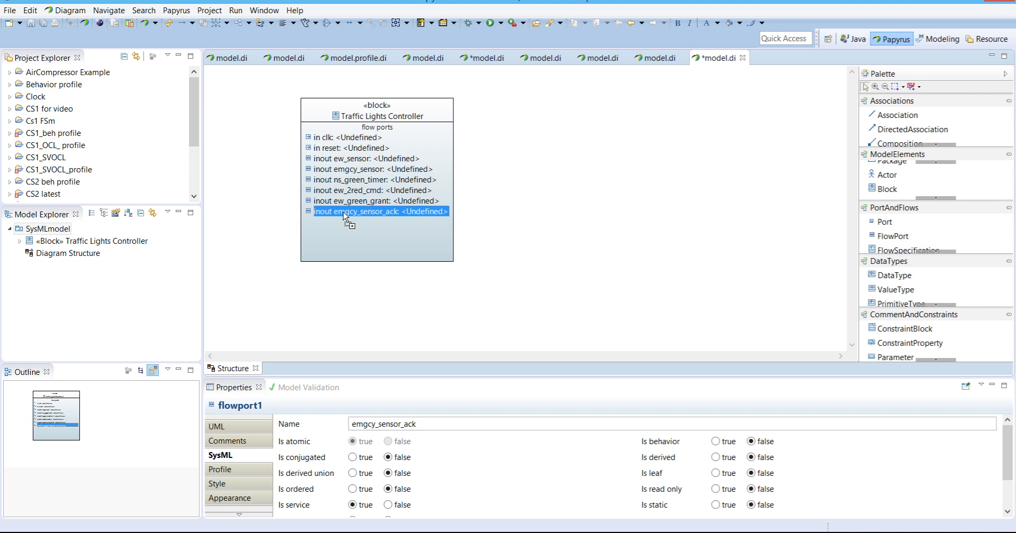
Step: Add a flow port named "ns_state" to the Traffic Lights Controller block, below emgcy_sensor_ack
click(880, 237)
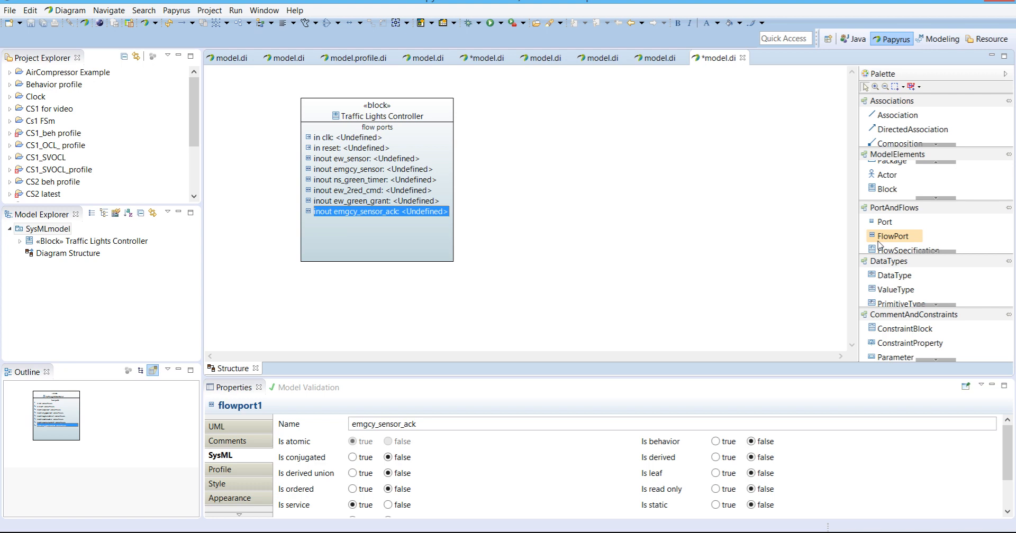
click(361, 228)
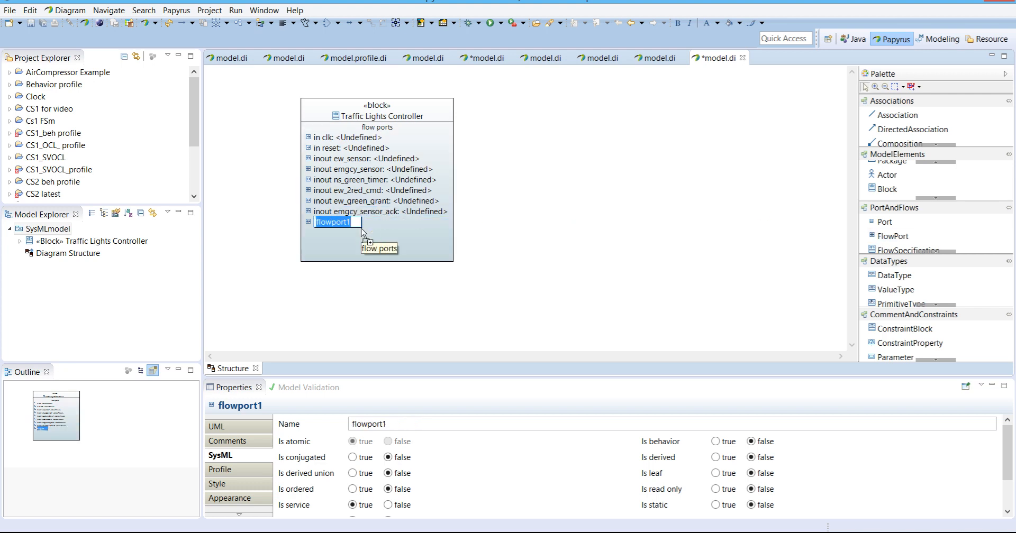
text(ns_state)
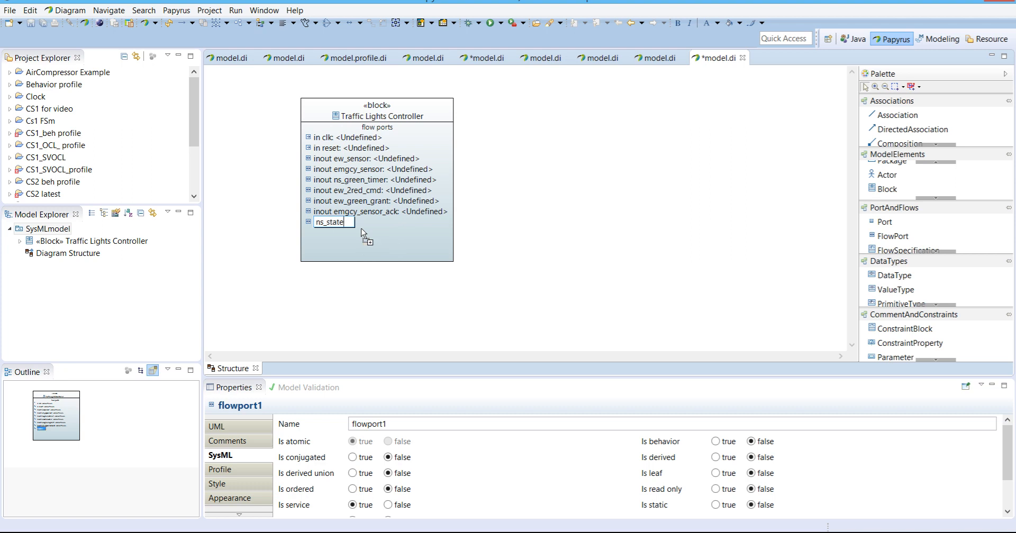
key(Return)
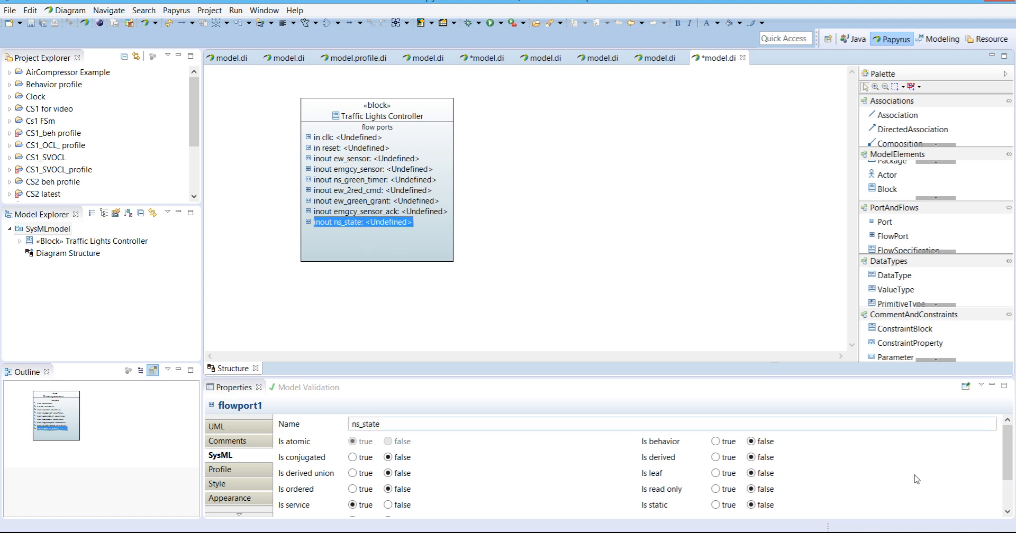
Step: Set the direction of the ns_state flow port to out
drag(1007, 455, 1007, 475)
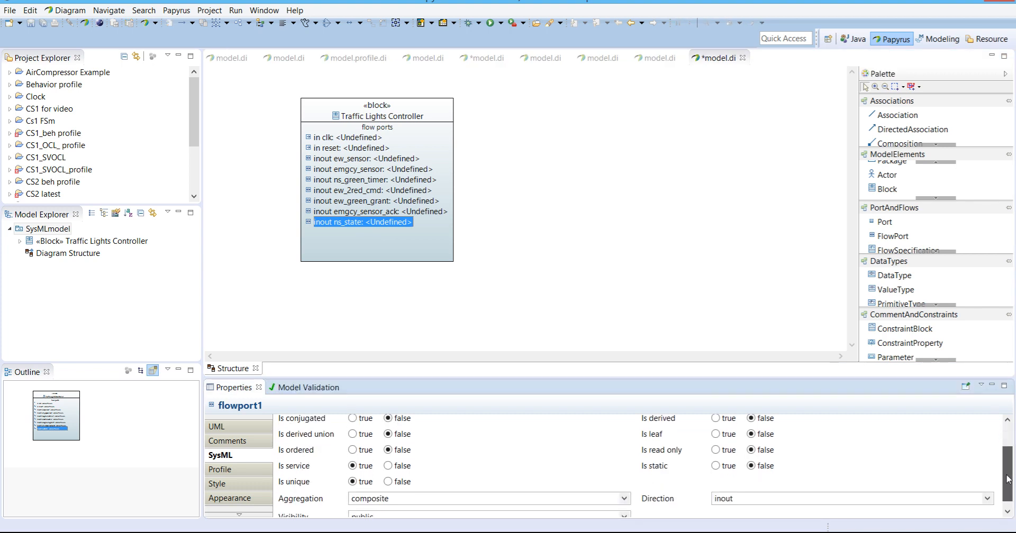
click(992, 500)
click(740, 465)
Step: Add a flow port named "ew_state" to the Traffic Lights Controller block, below ns_state
click(892, 238)
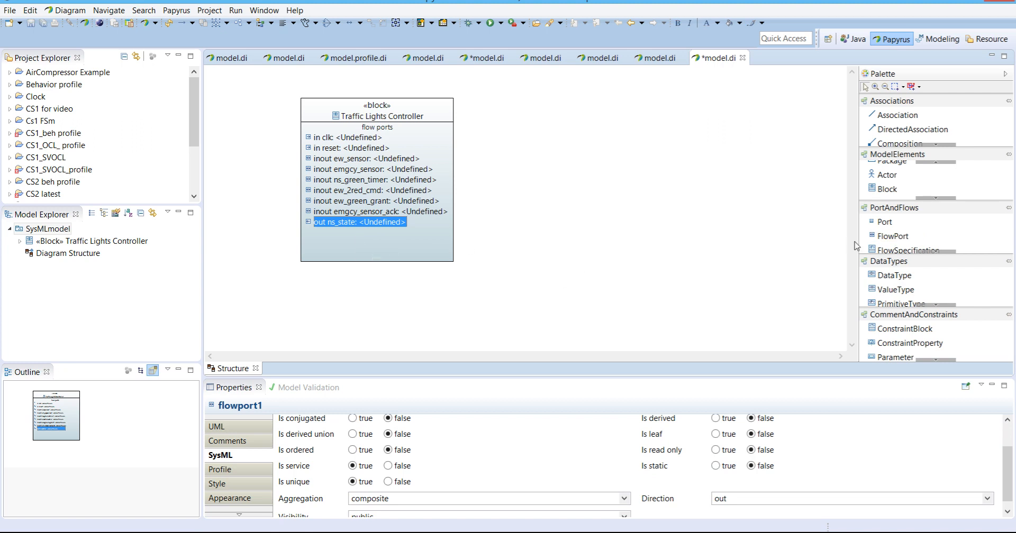
click(892, 236)
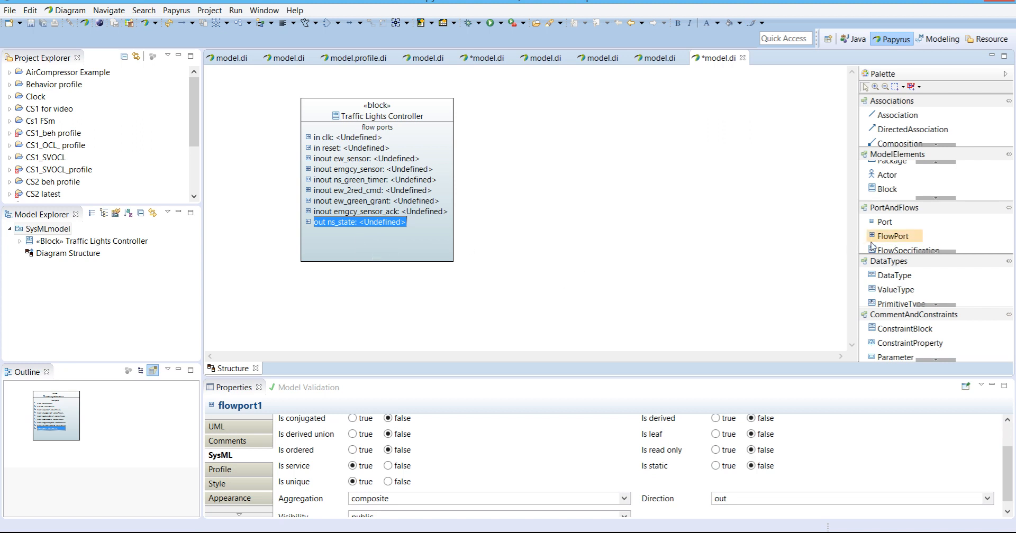
click(367, 233)
text(ew_state)
key(Return)
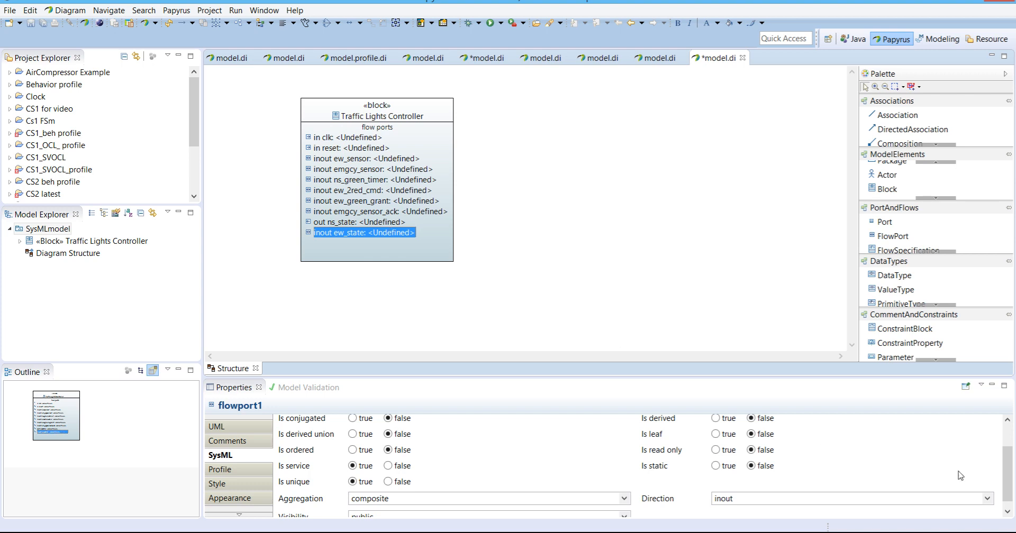
Step: Set the direction of the ew_state flow port to out
click(991, 499)
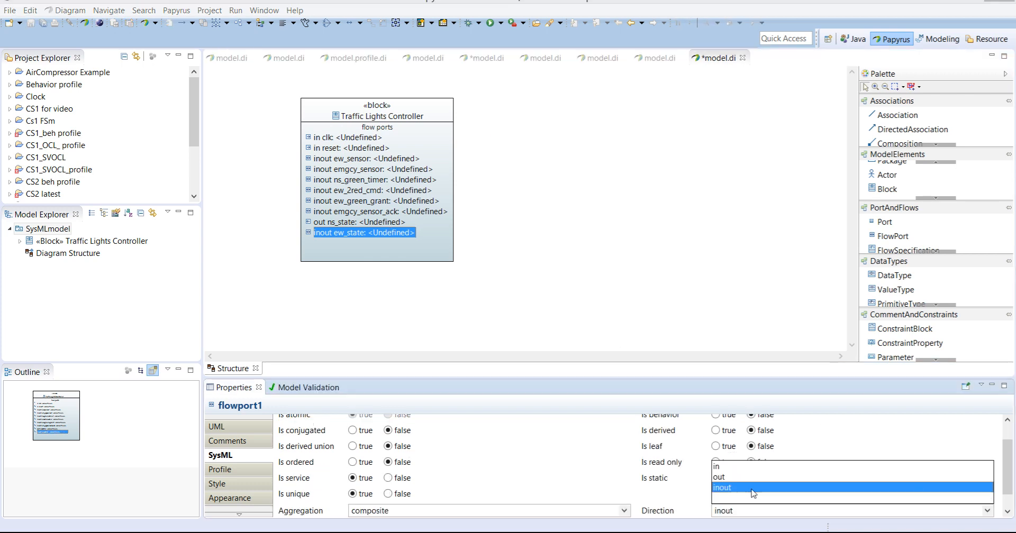
click(734, 478)
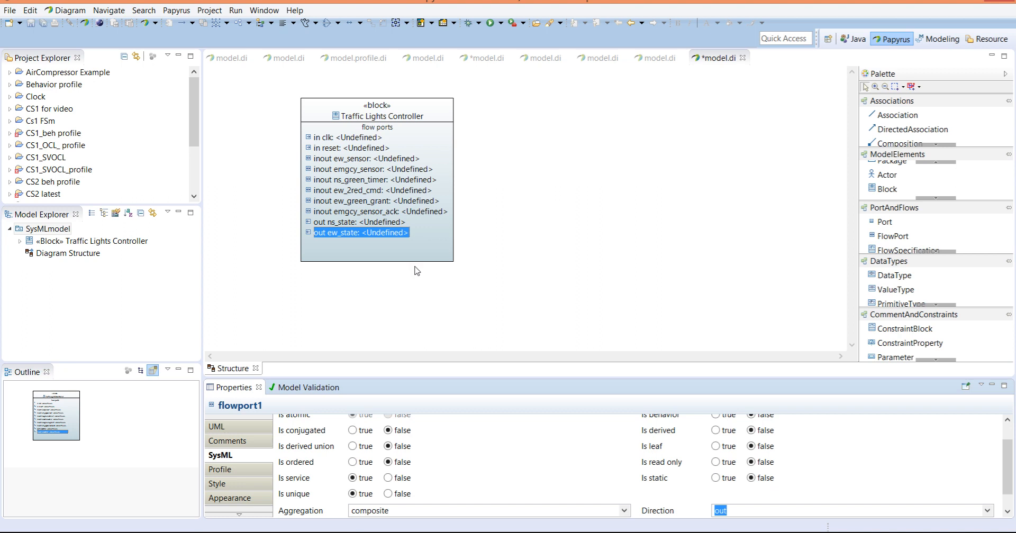
click(400, 249)
mouse_move(336, 255)
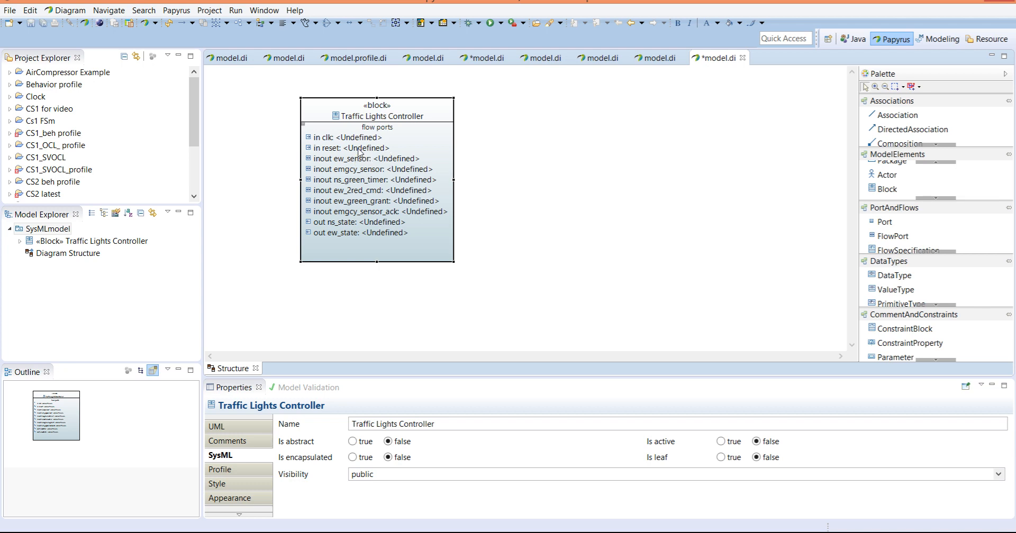
mouse_move(403, 144)
click(346, 138)
click(364, 181)
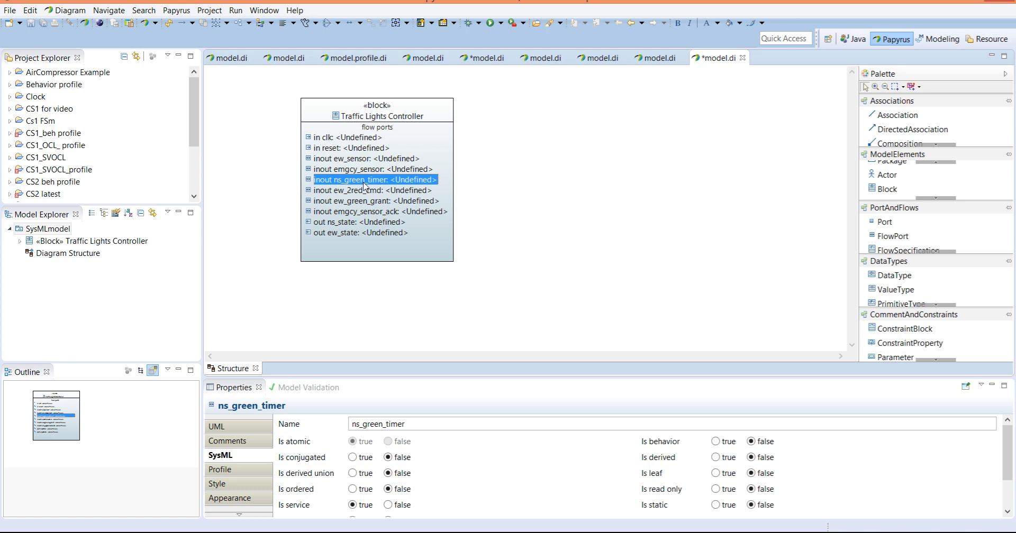
click(349, 141)
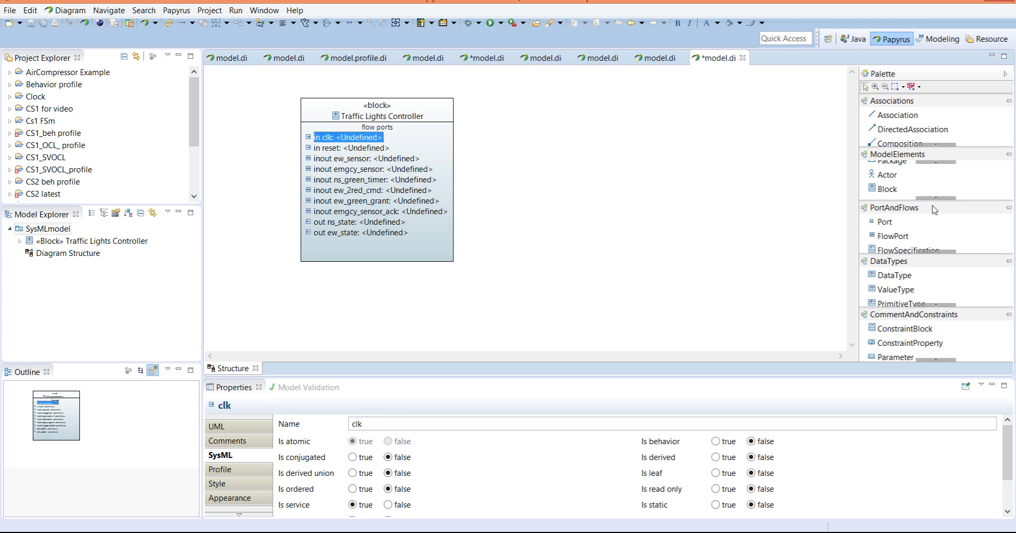
Step: Add a signal element to the diagram below the Traffic Lights Controller block and name it "Signal"
click(929, 208)
click(935, 170)
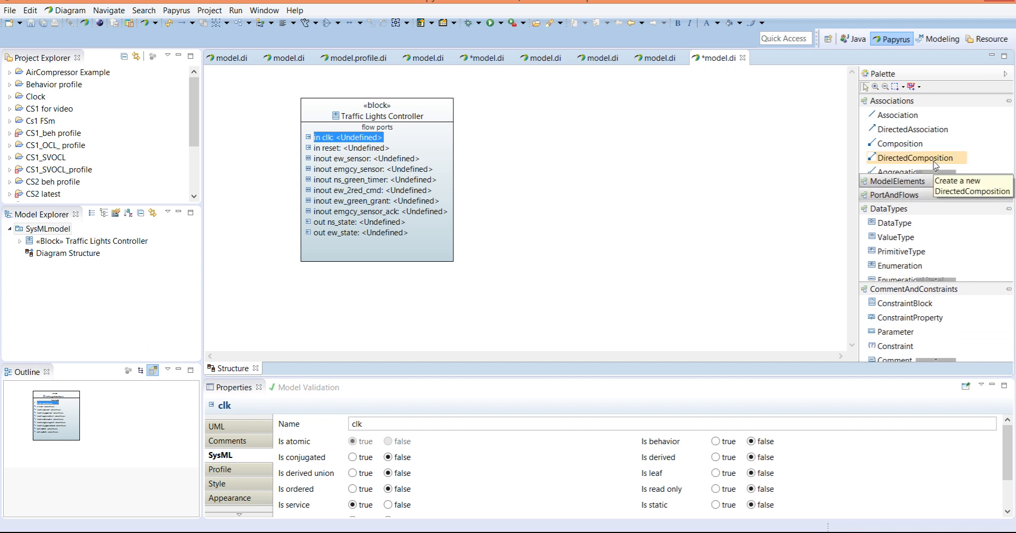
click(919, 100)
click(926, 258)
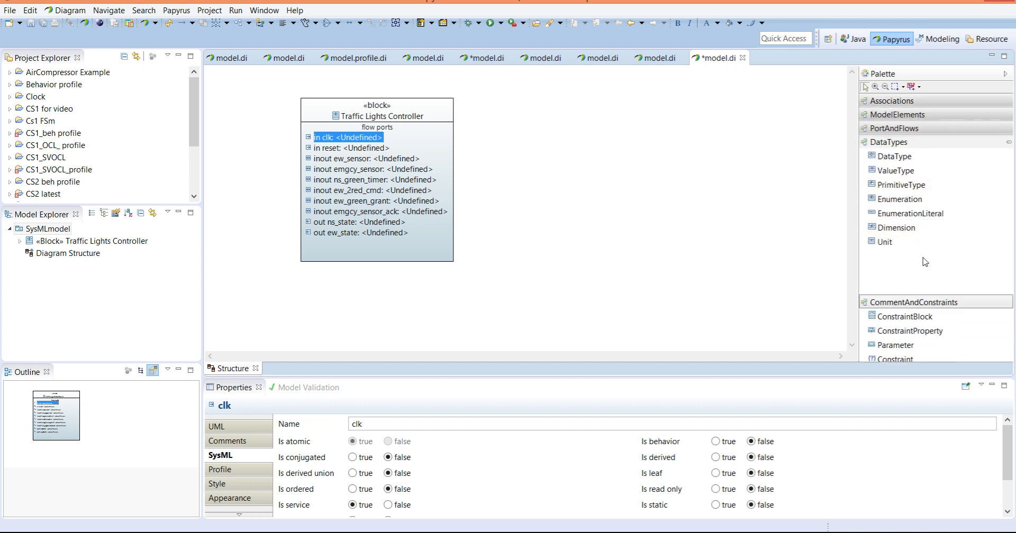
click(905, 115)
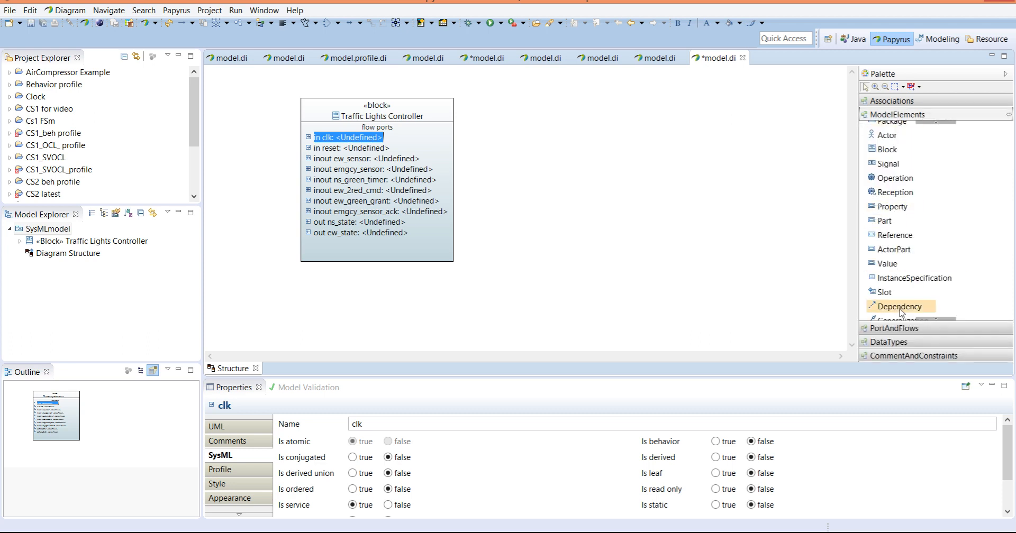
click(889, 165)
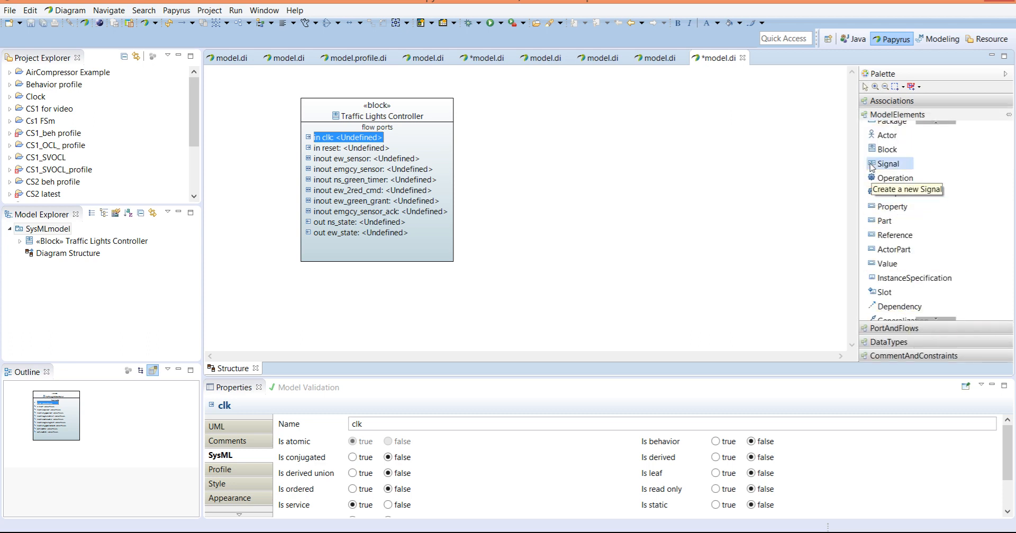
click(340, 278)
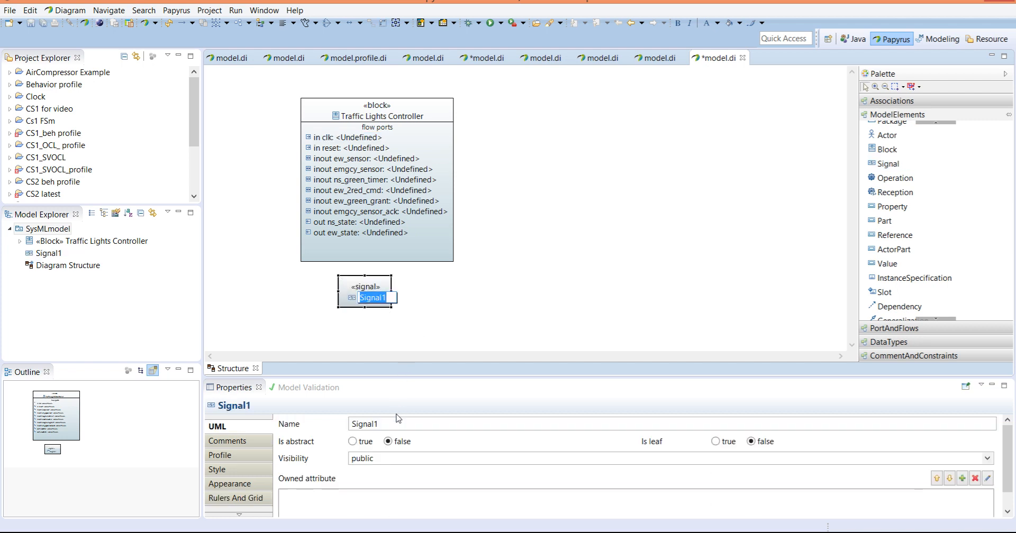
click(396, 424)
key(BackSpace)
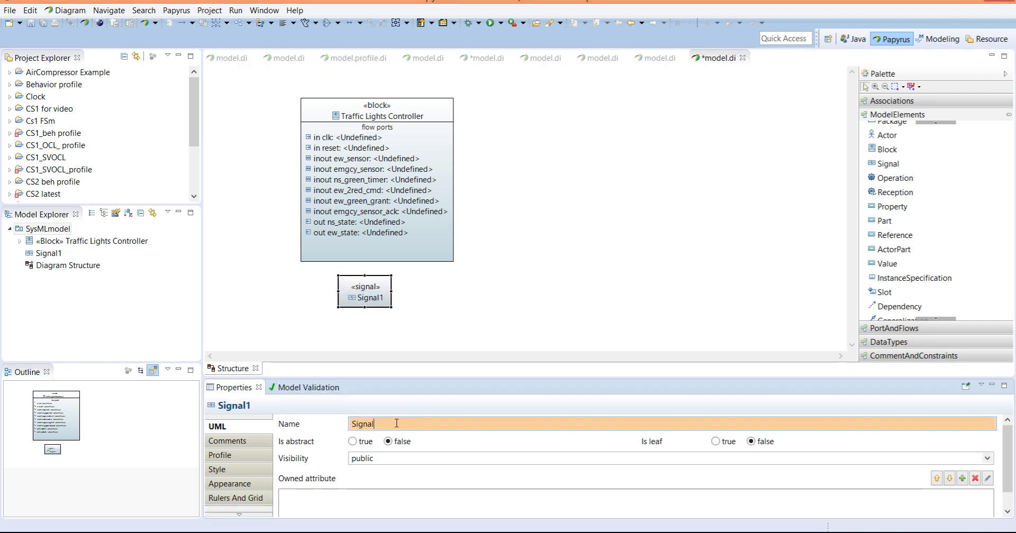
Step: Move the Signal element closer beneath the Traffic Lights Controller block and widen it on both sides to match the block's width
drag(364, 281, 353, 276)
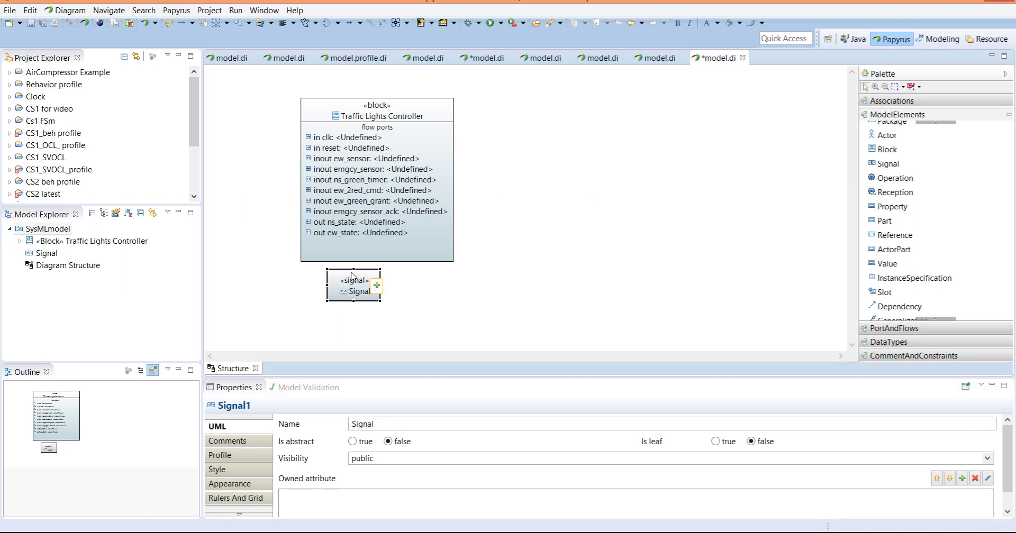
click(352, 139)
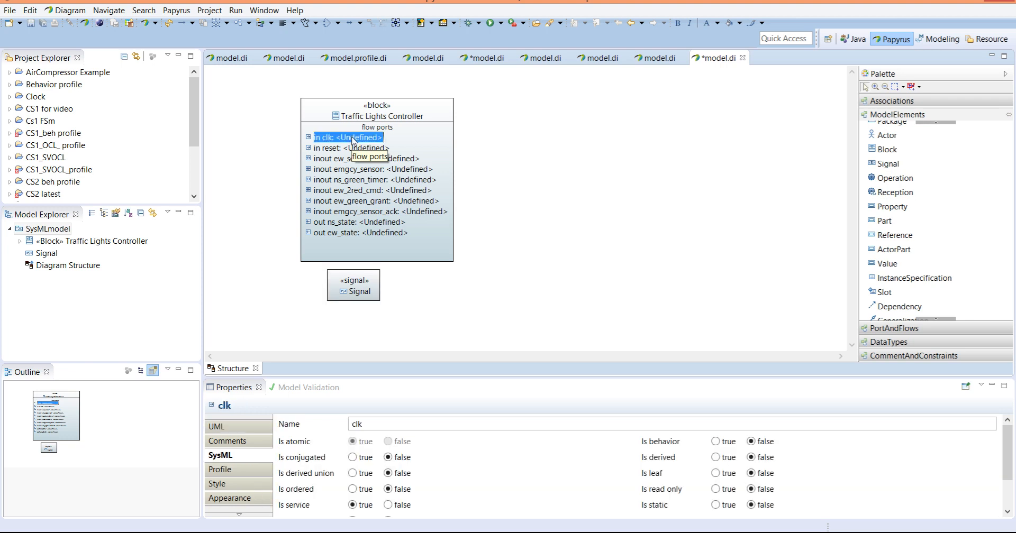
click(354, 181)
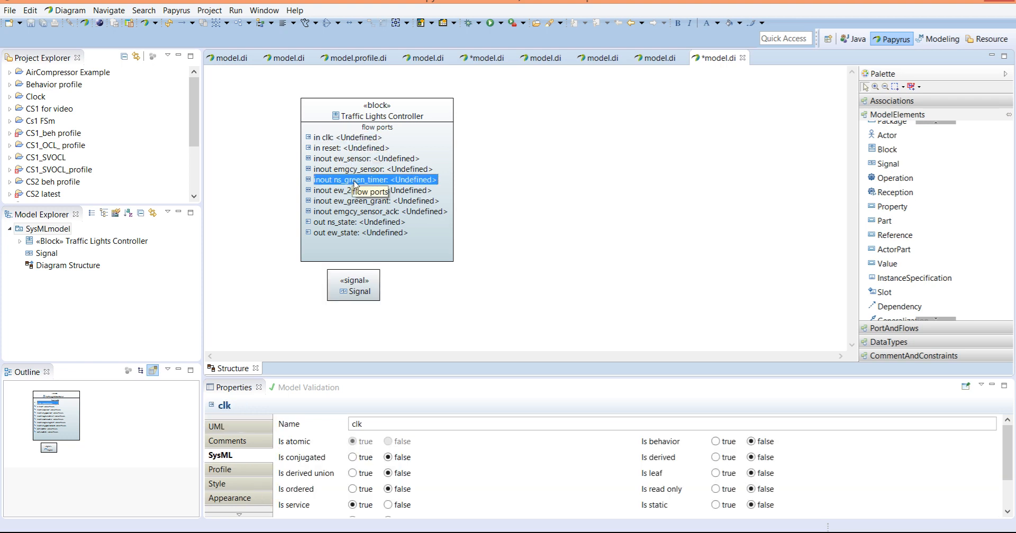
click(375, 286)
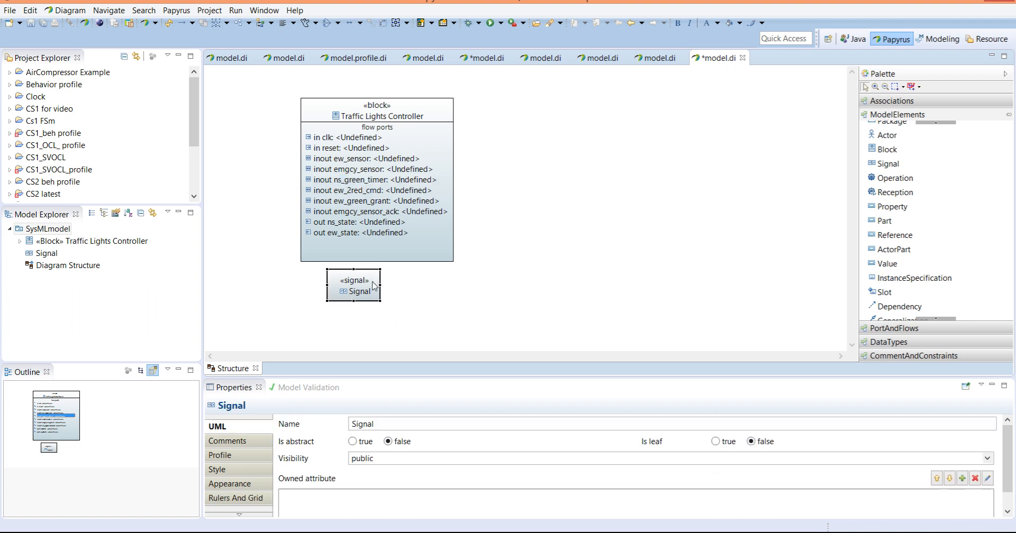
drag(380, 286, 452, 287)
drag(327, 285, 302, 284)
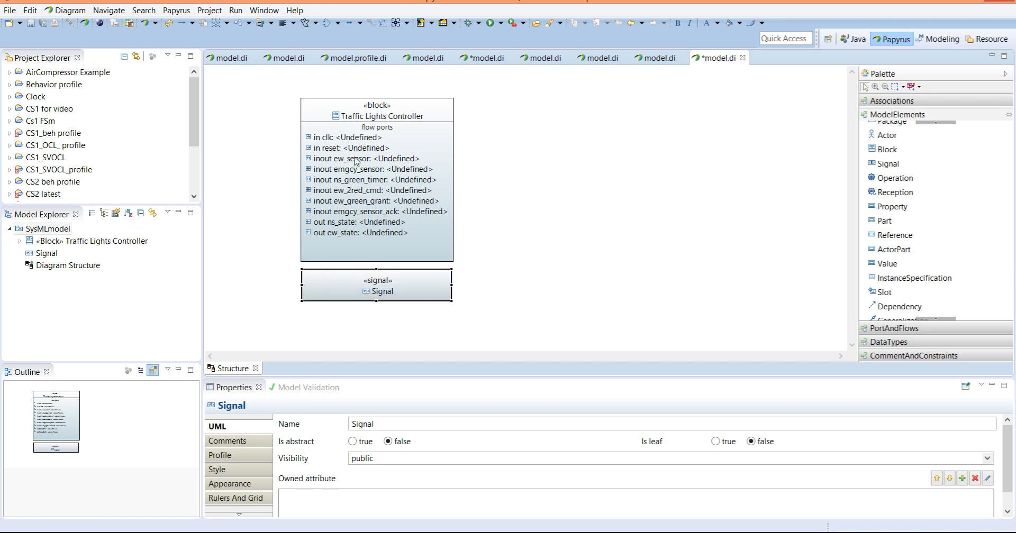
Step: Set the type of the clk flow port to the model's Signal element
click(348, 139)
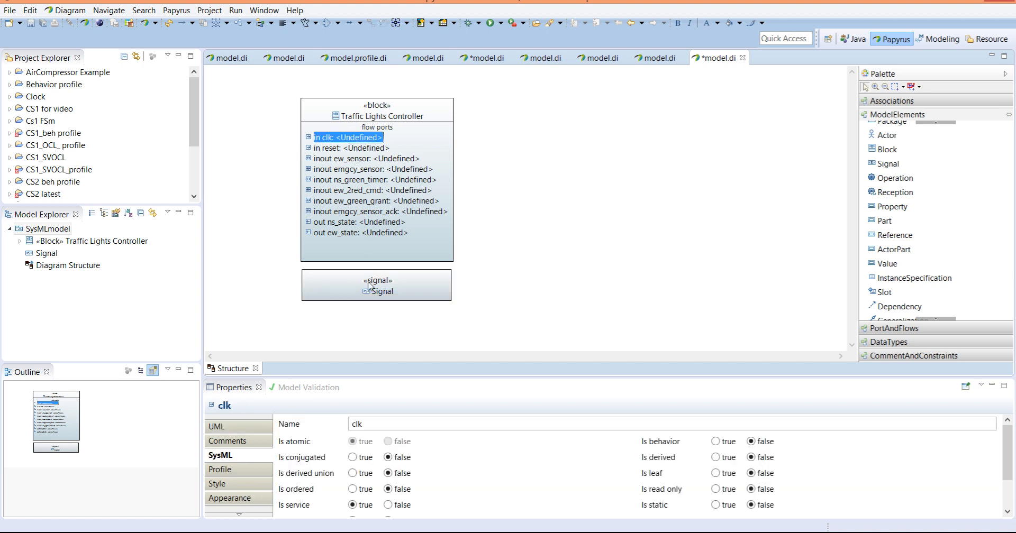
drag(1001, 446, 1004, 477)
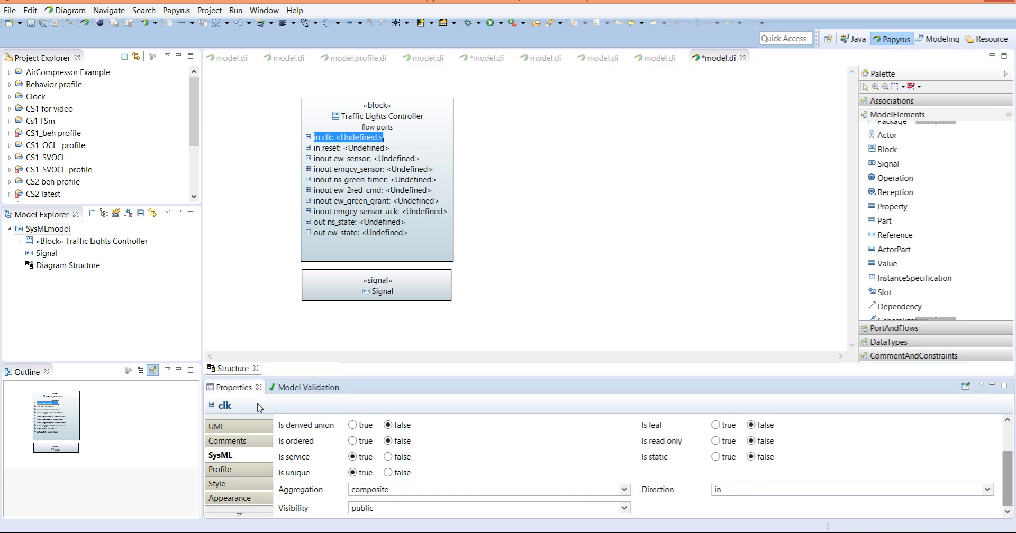
click(245, 428)
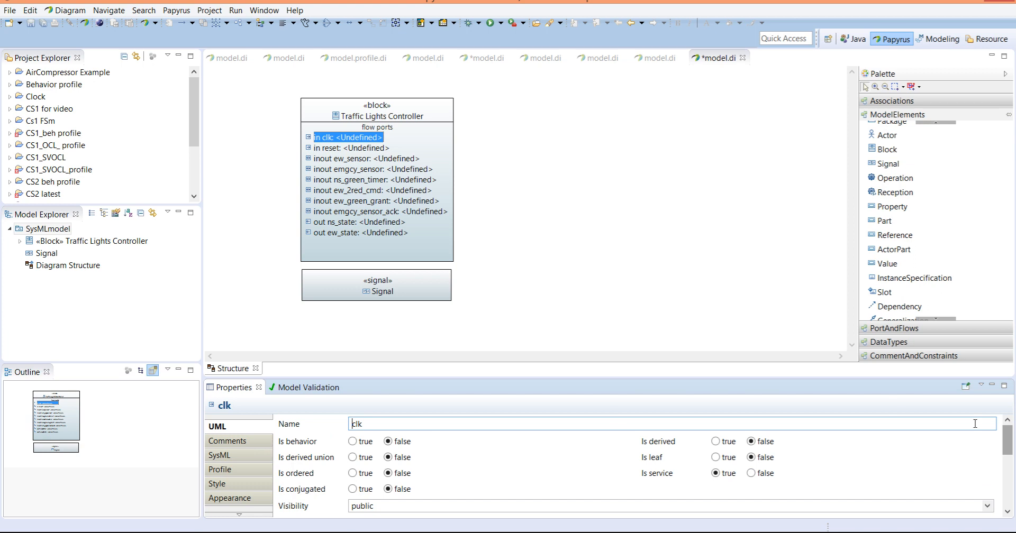
drag(1007, 443, 1007, 469)
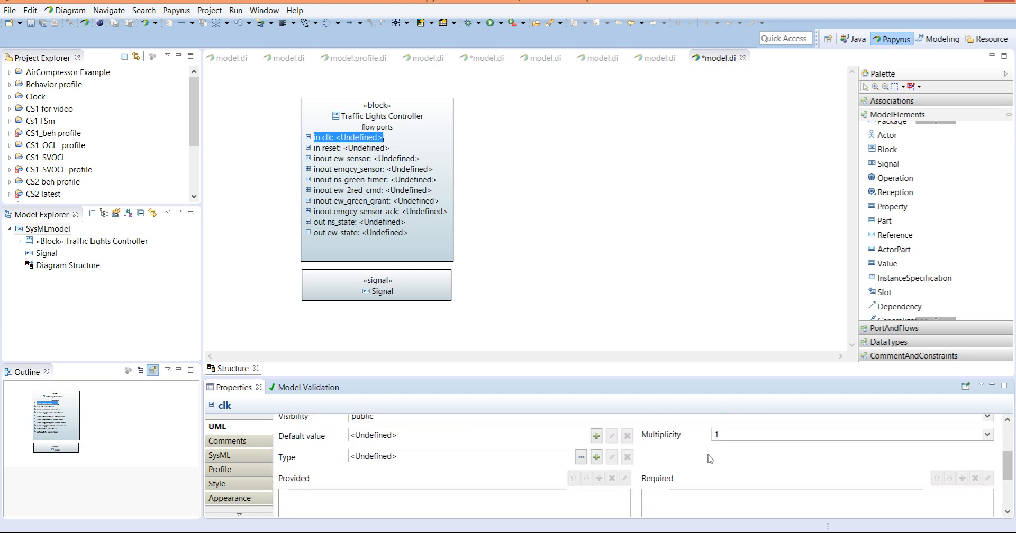
click(577, 459)
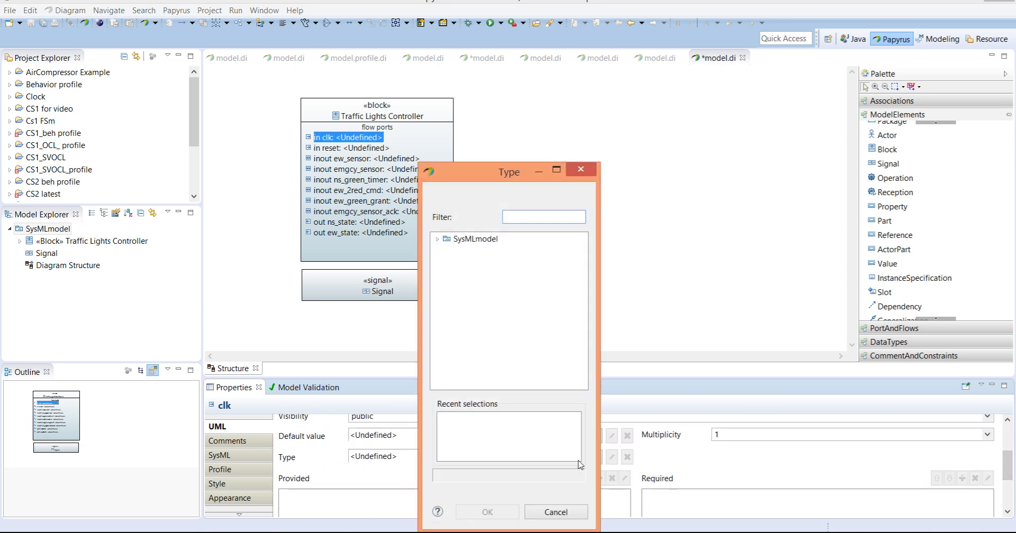
click(437, 239)
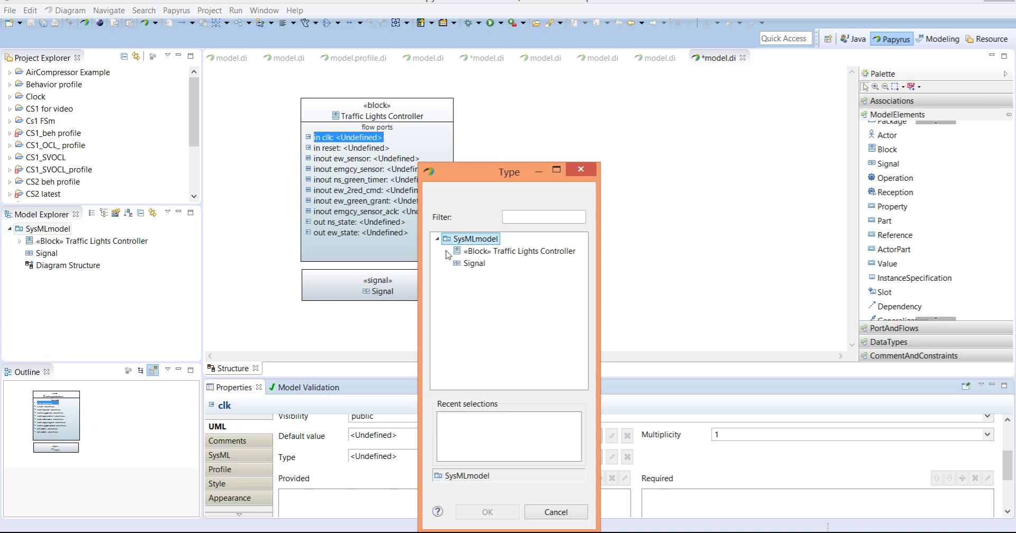
click(473, 263)
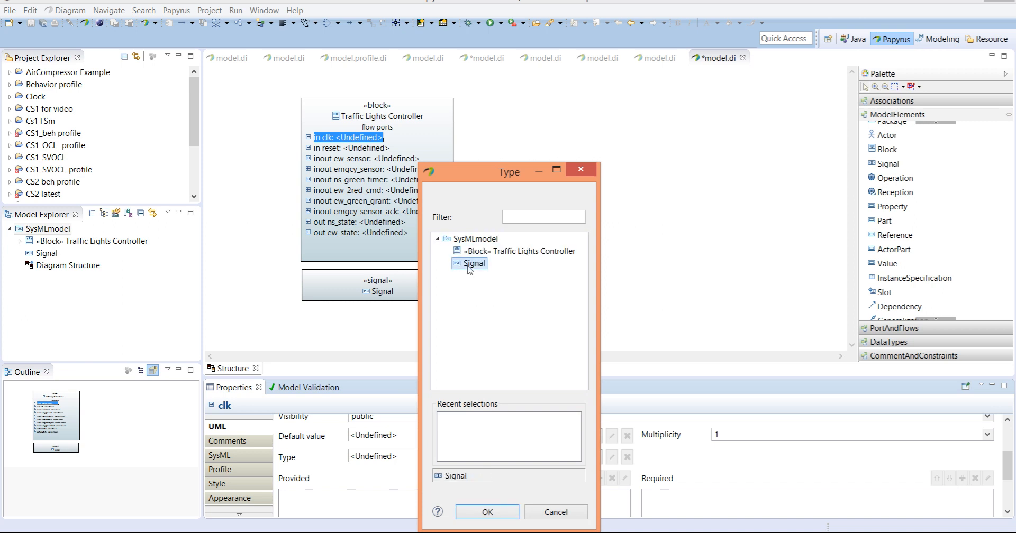
click(495, 516)
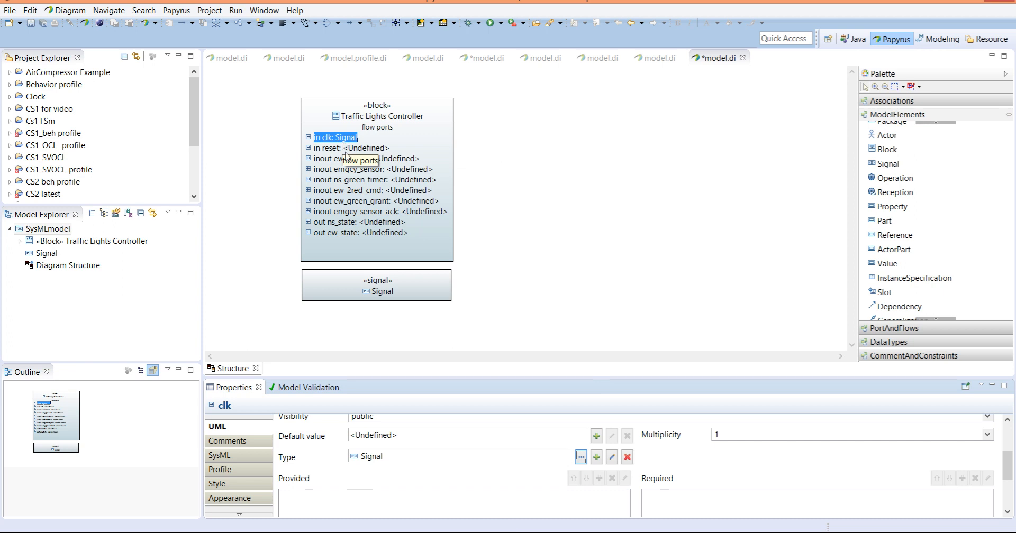
click(343, 148)
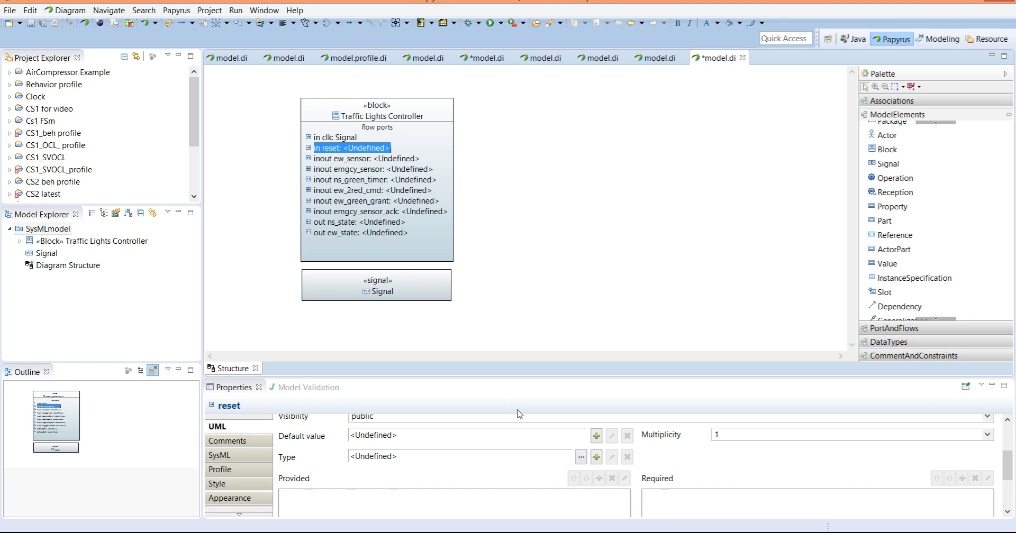
click(581, 456)
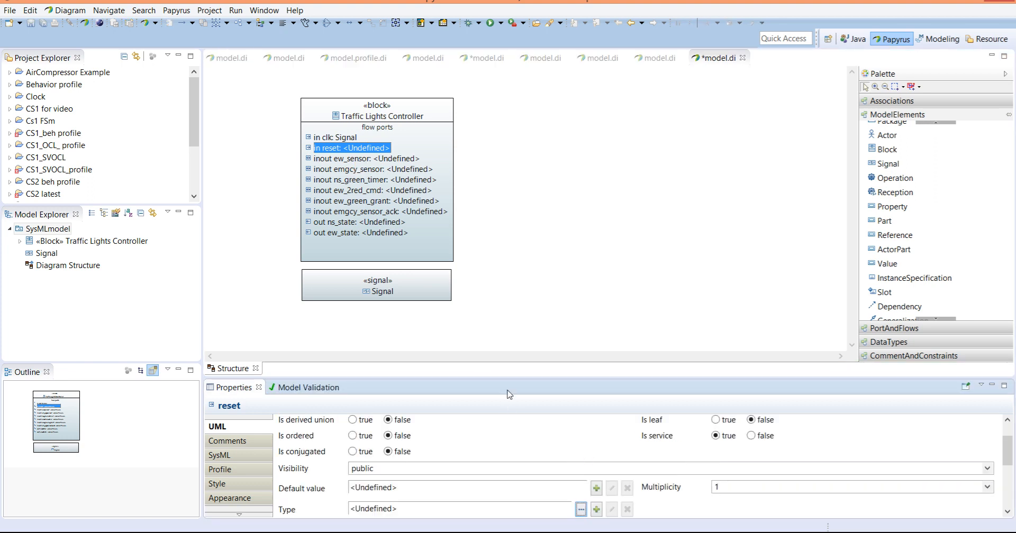
click(581, 510)
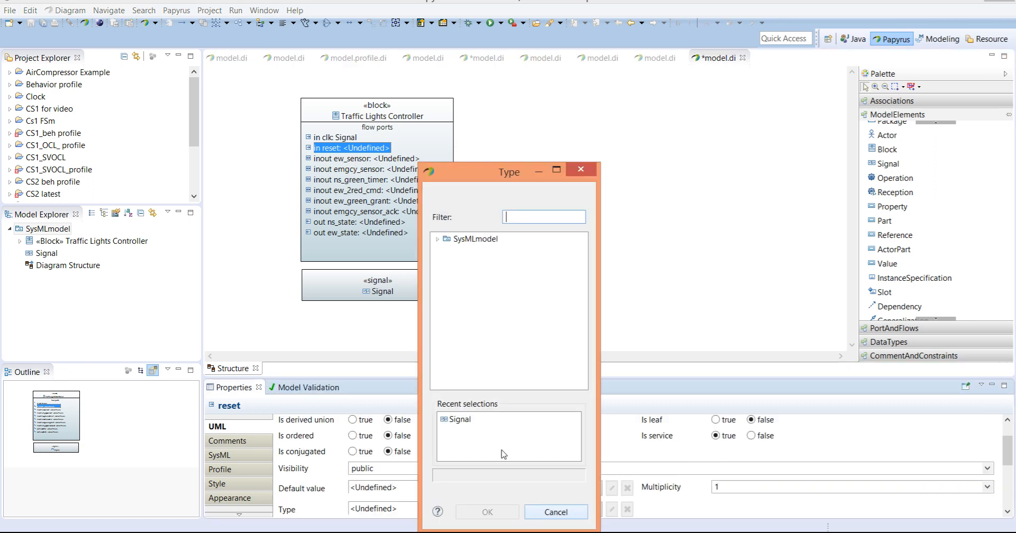
click(438, 239)
click(438, 240)
click(438, 239)
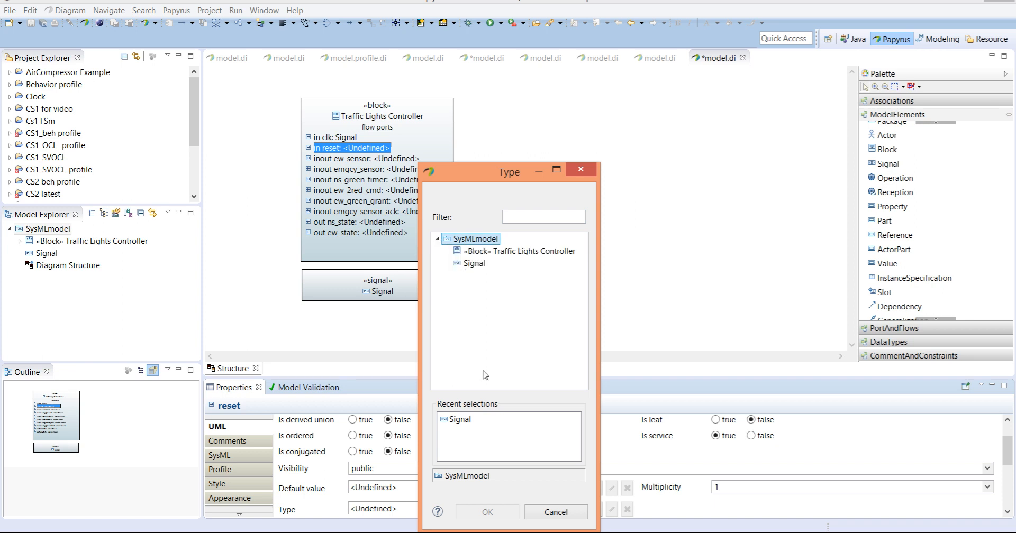
click(556, 512)
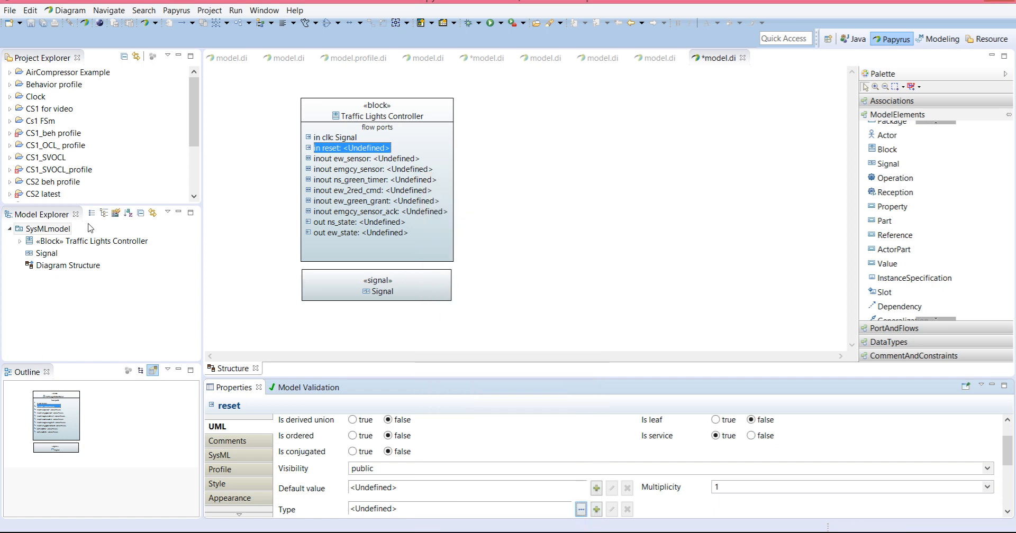
Step: Import the registered UMLPrimitiveTypes library into SysMLmodel, importing all of its PrimitiveTypes, and check the data types in the imported package
click(63, 229)
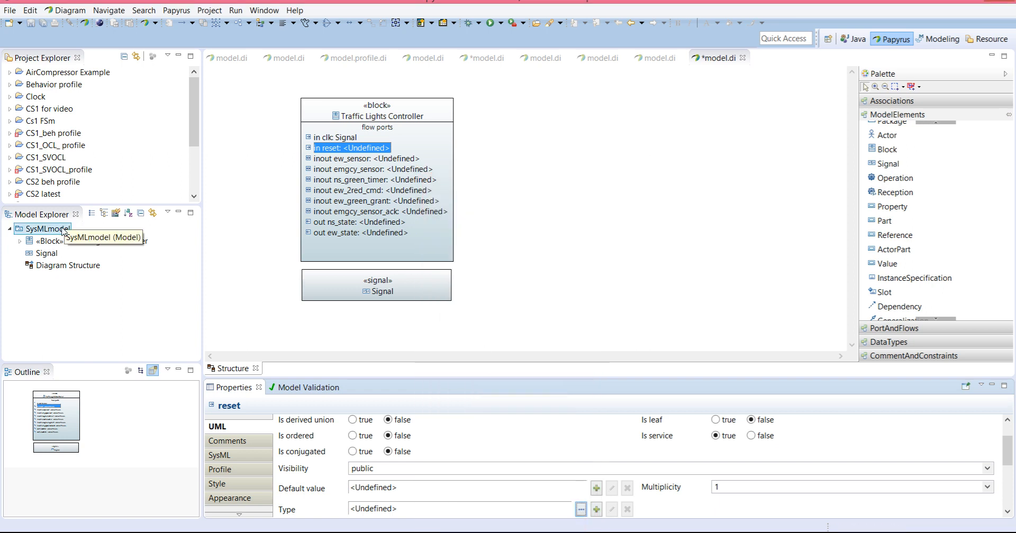
right_click(64, 231)
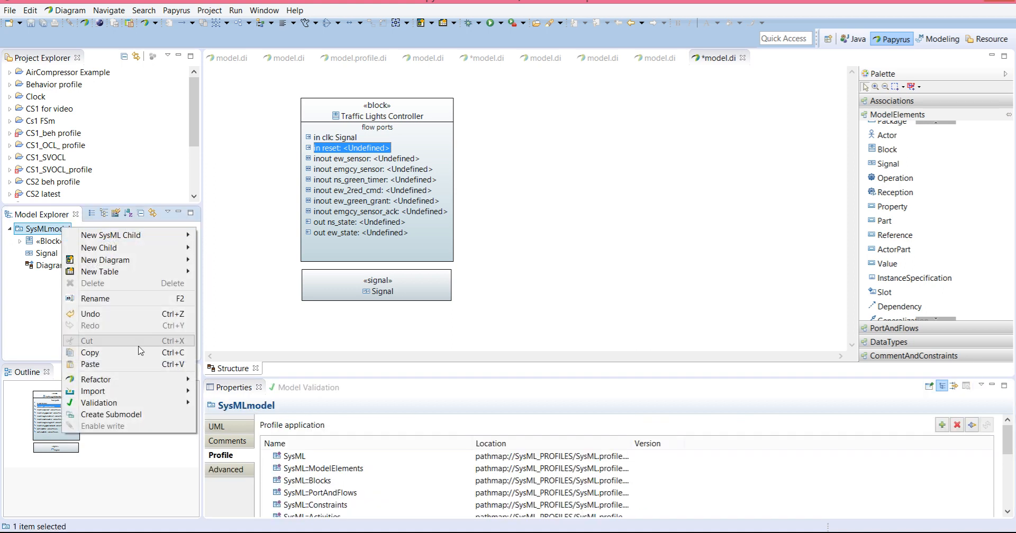
mouse_move(147, 393)
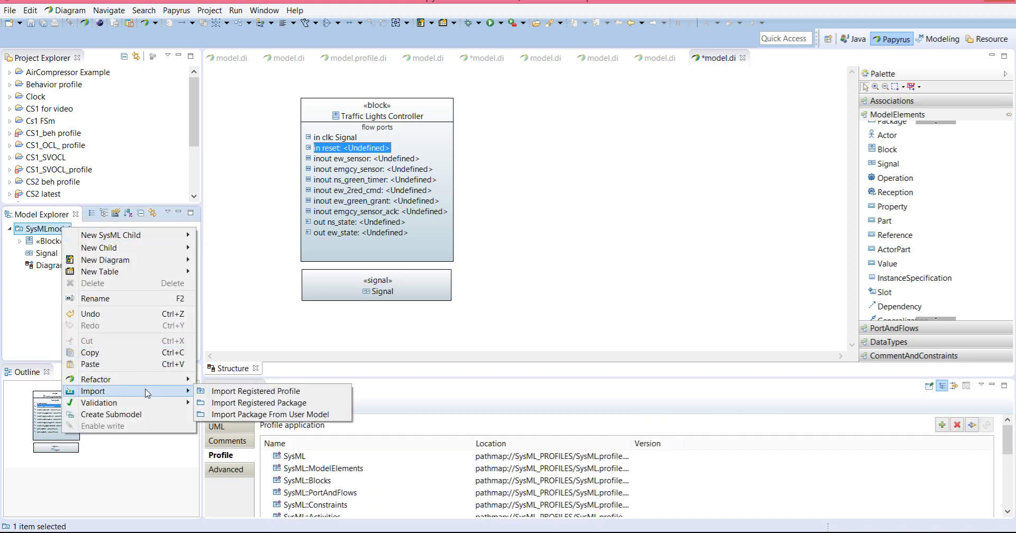
click(235, 404)
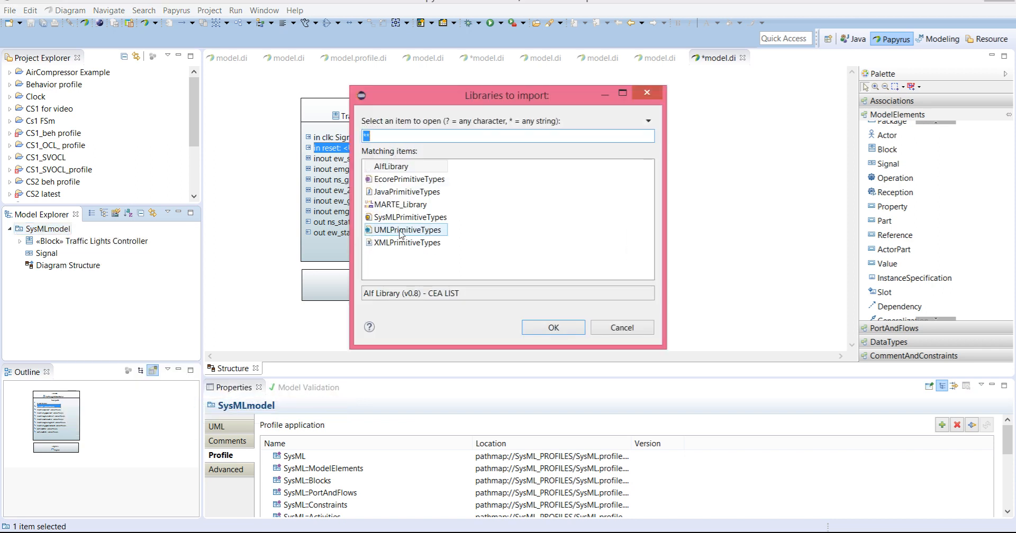
click(401, 230)
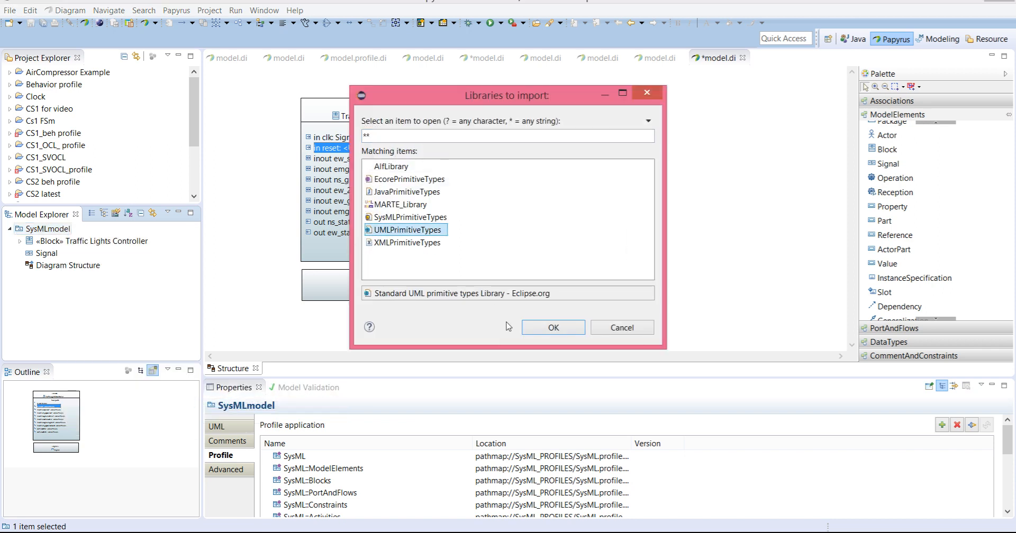
click(553, 331)
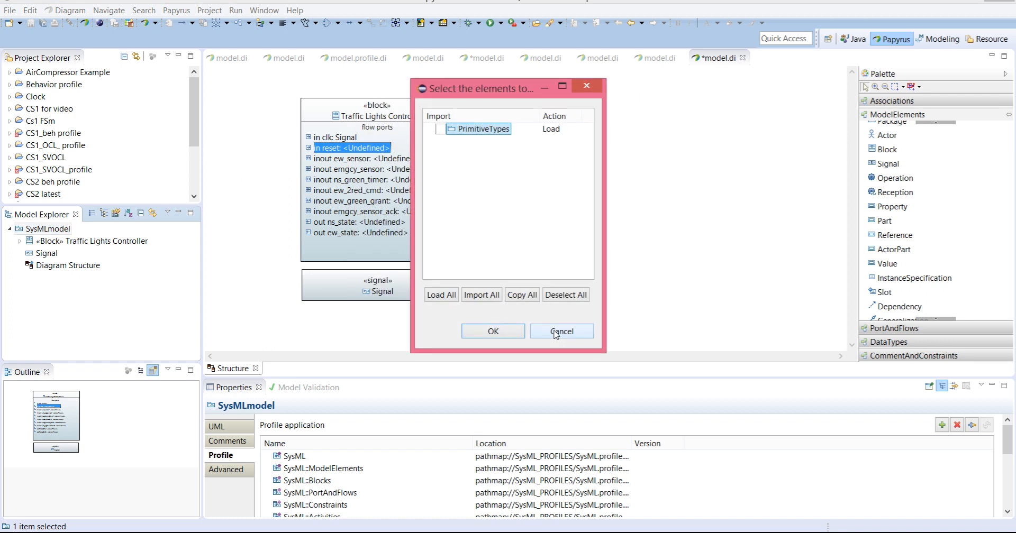
click(495, 295)
click(490, 329)
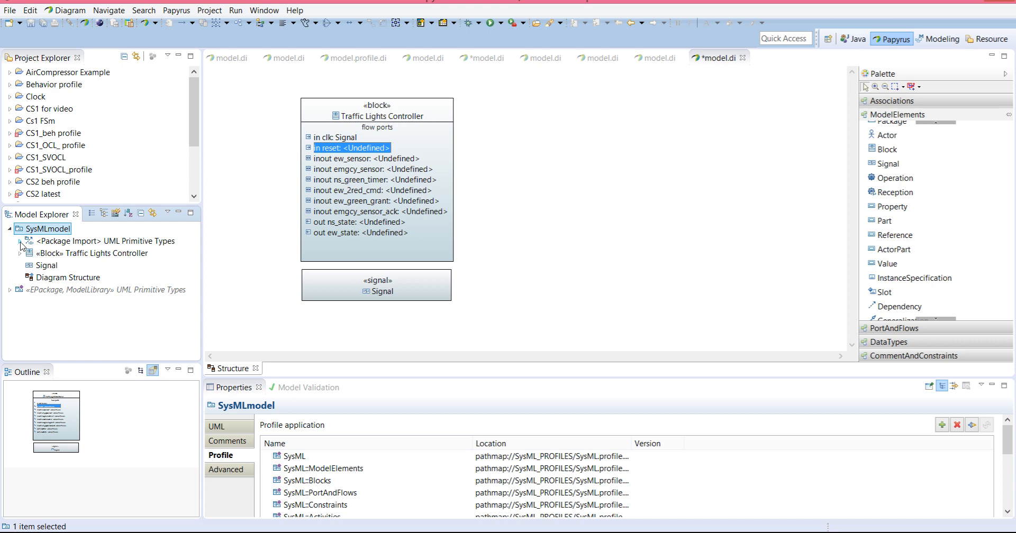
click(20, 241)
click(29, 254)
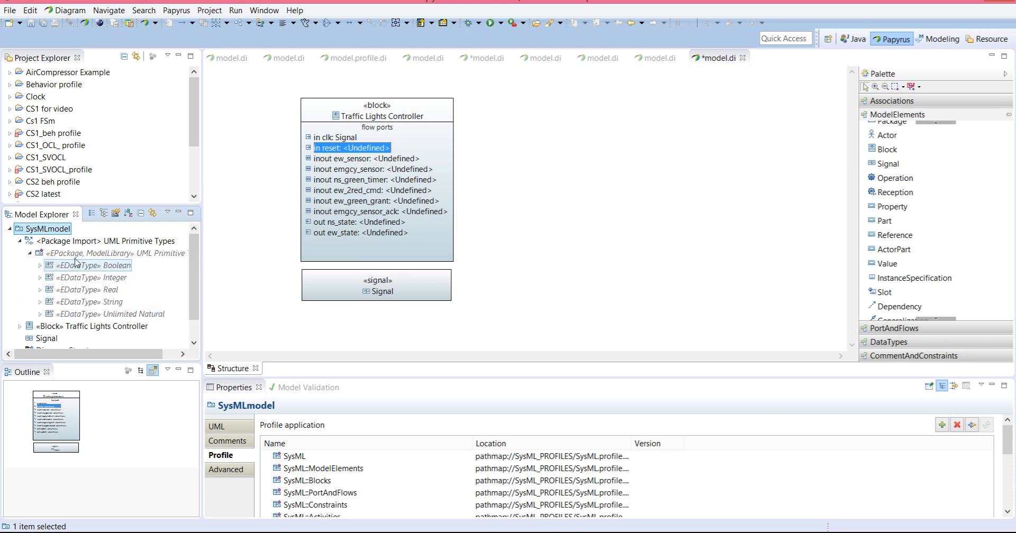
click(21, 241)
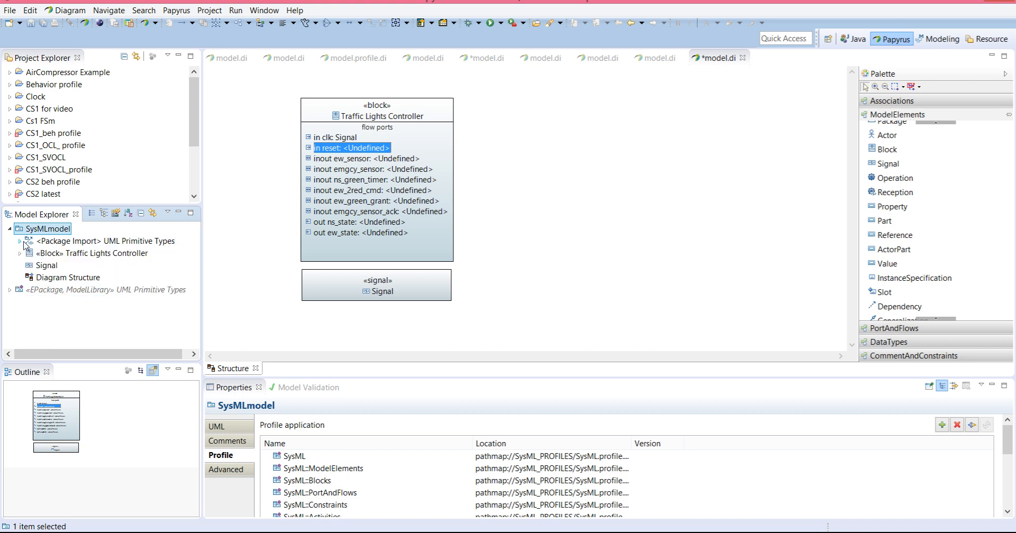
Step: Set the type of the reset flow port to Boolean from the UML Primitive Types library
click(353, 150)
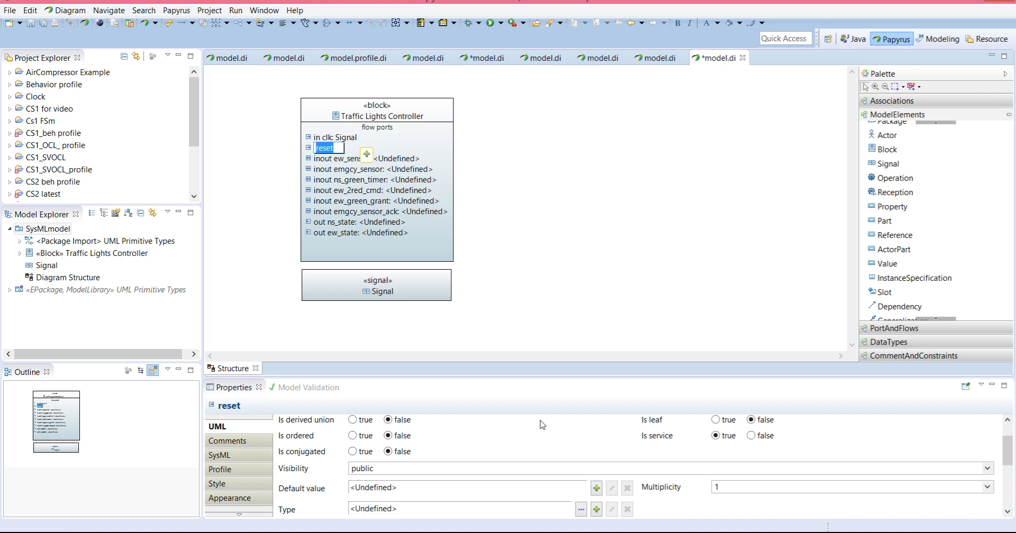
click(581, 510)
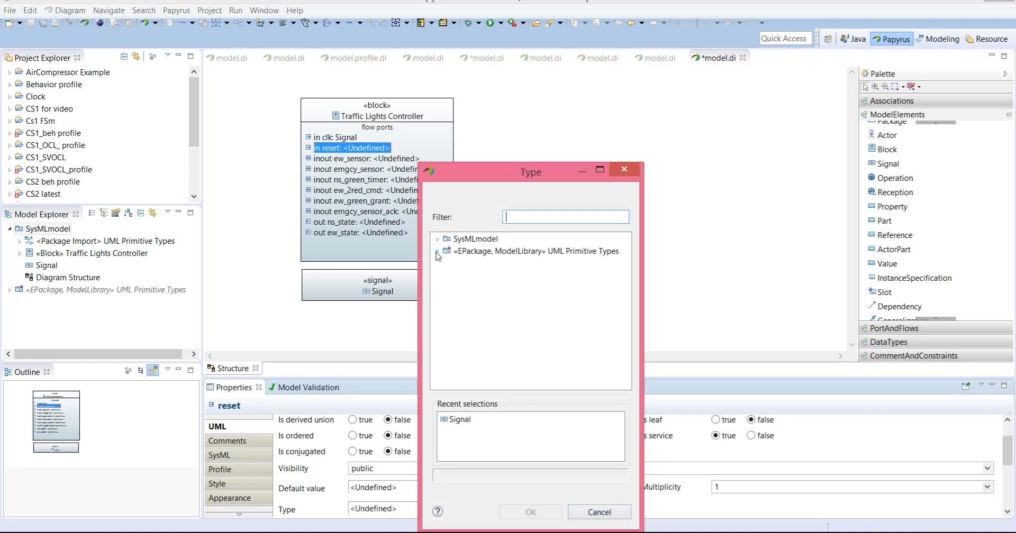
click(436, 252)
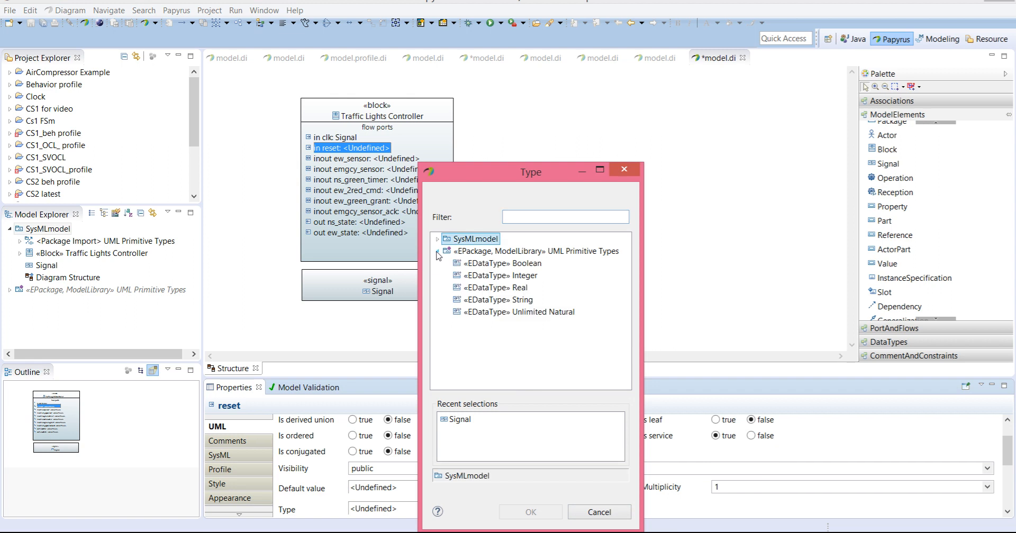
click(498, 263)
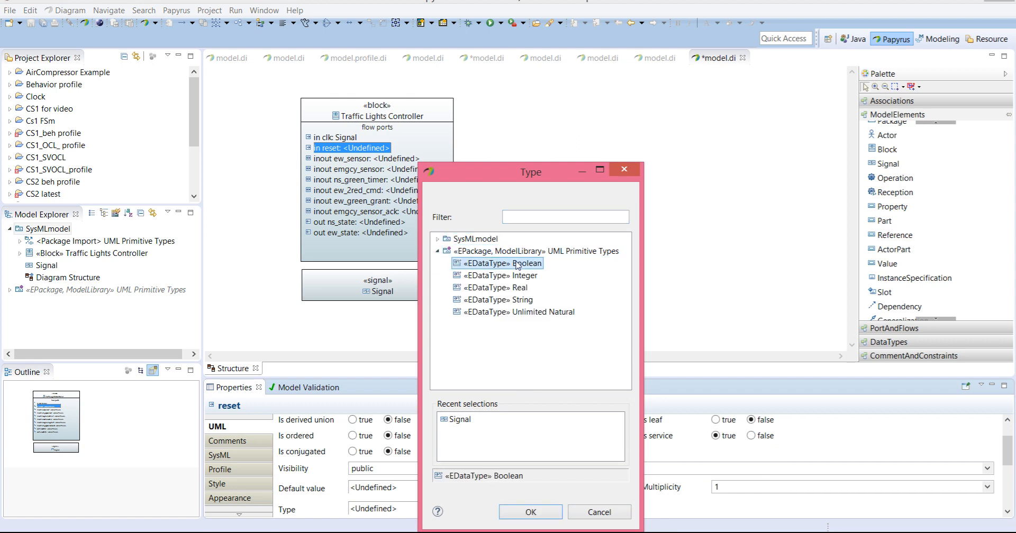
click(531, 512)
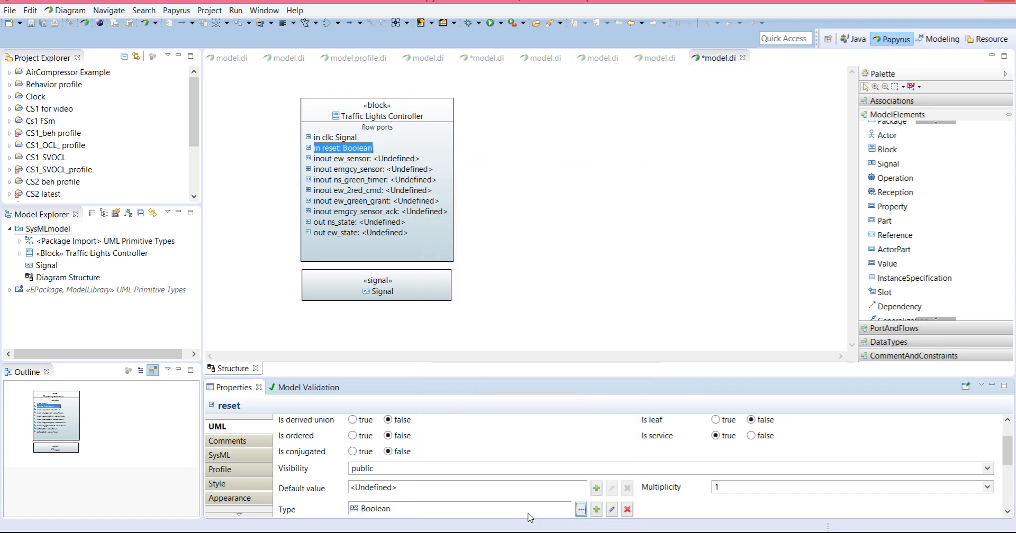
Step: Set the type of the ew_sensor flow port to Boolean
click(388, 160)
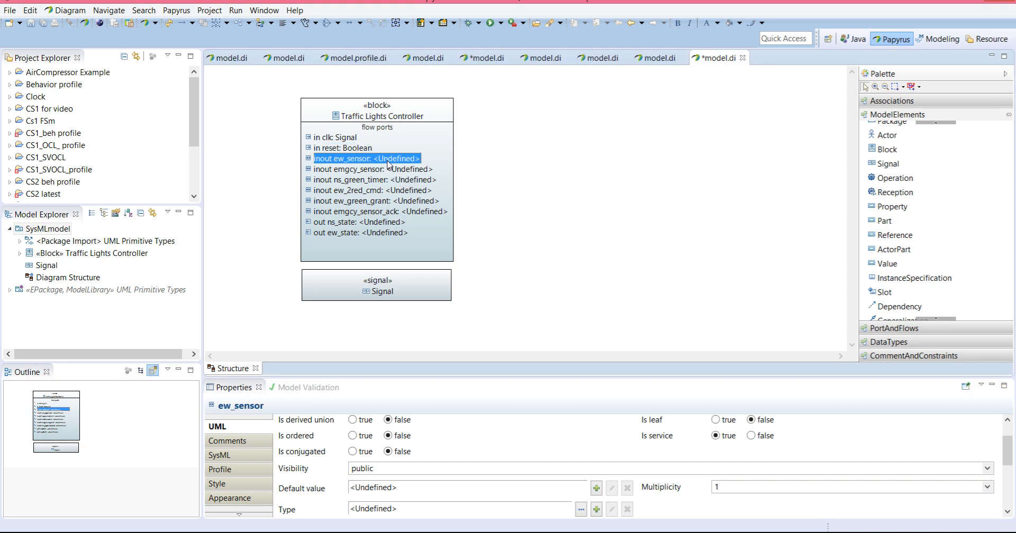
click(581, 509)
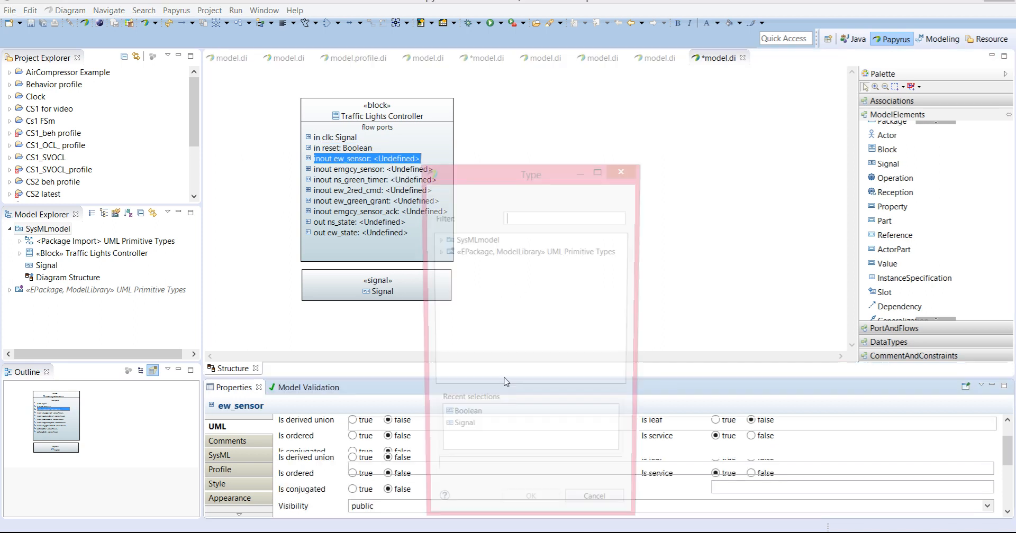
click(461, 419)
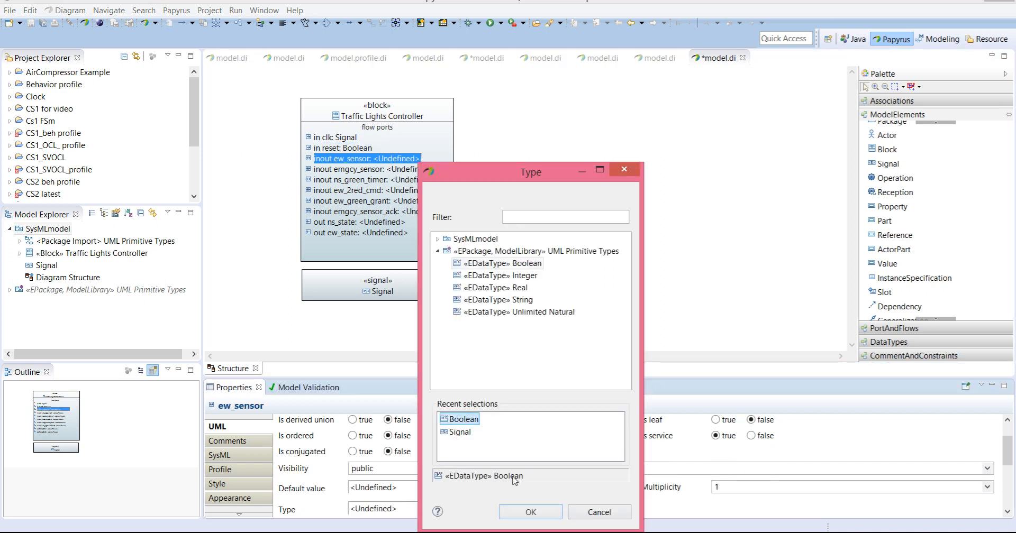
click(531, 512)
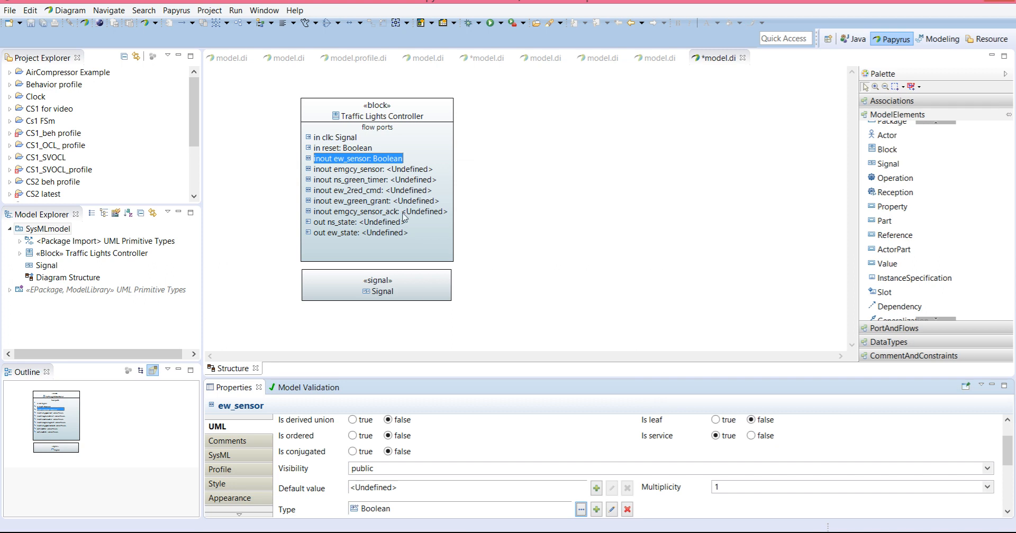
Step: Set the type of the emgcy_sensor flow port to Boolean
click(393, 170)
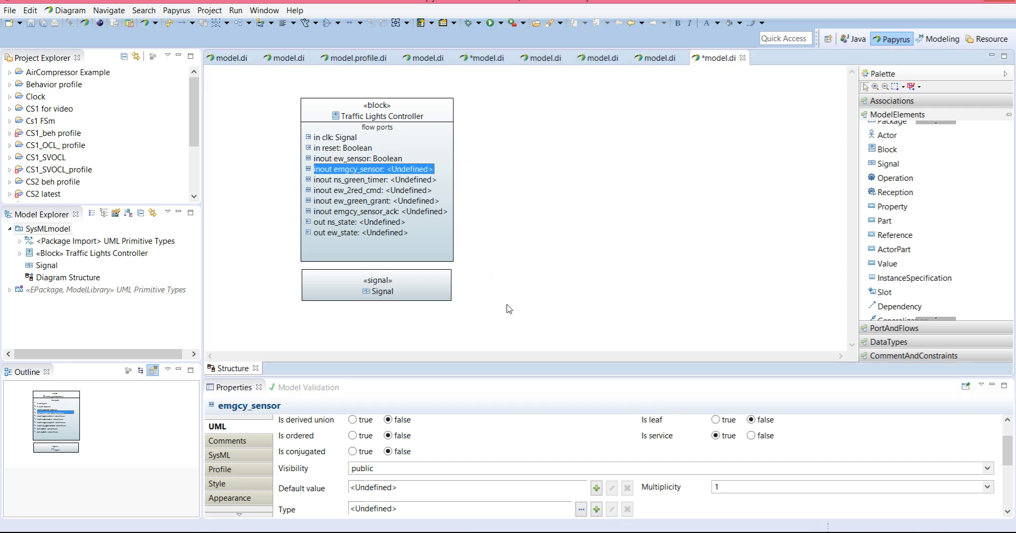
click(576, 508)
click(463, 419)
click(531, 513)
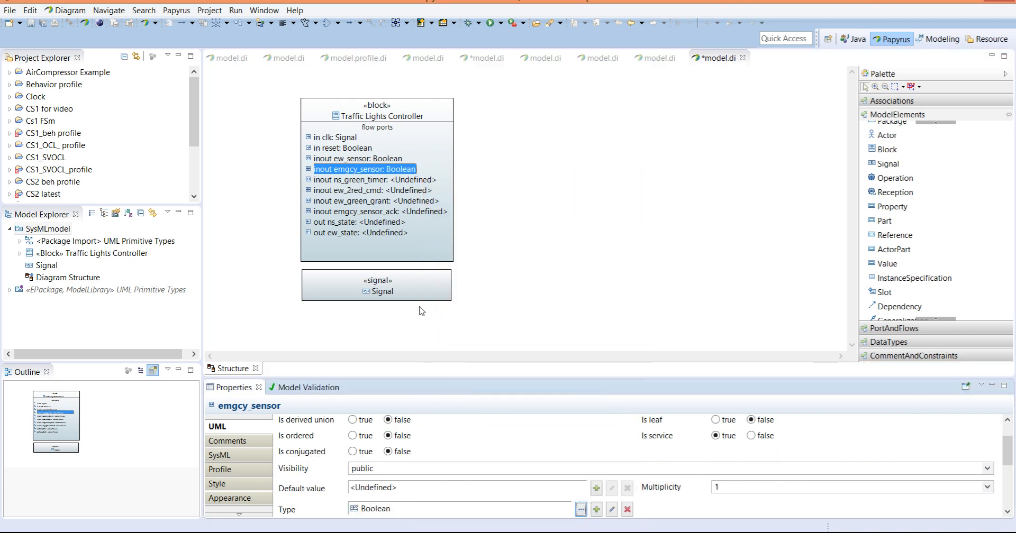
Step: Set the type of the ns_green_timer flow port to Signal
click(382, 181)
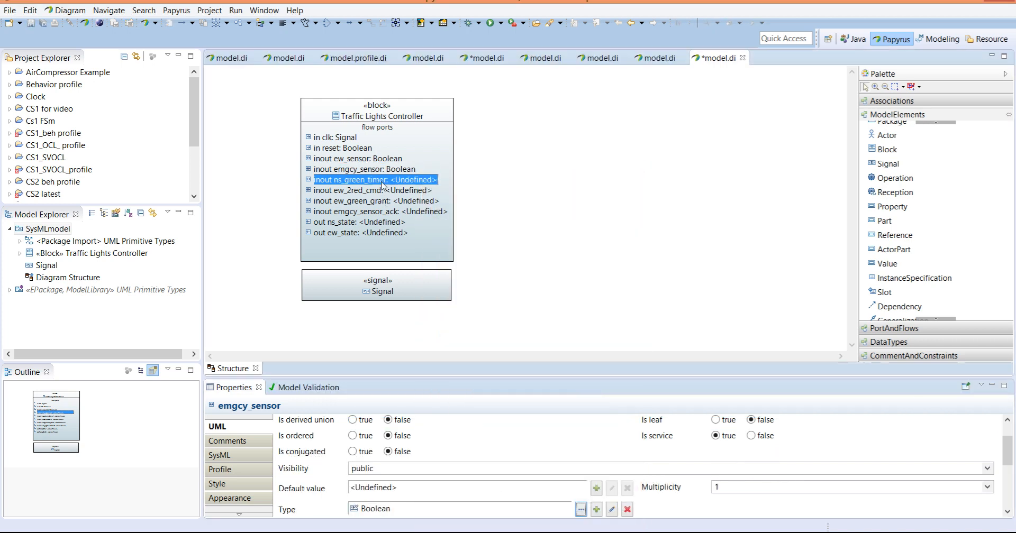
click(581, 509)
click(460, 432)
click(530, 512)
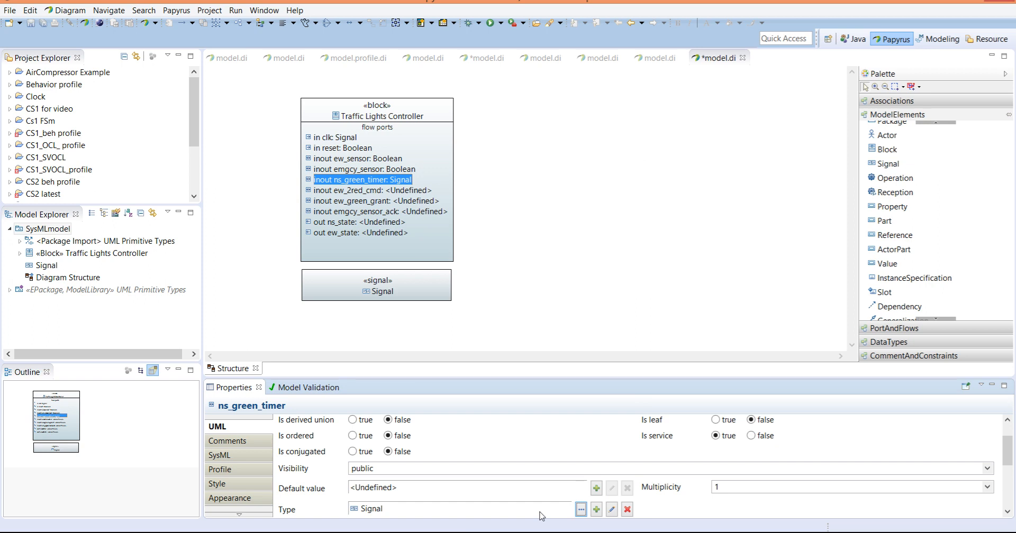
Step: Set the type of the ew_2red_cmd flow port to Boolean
click(378, 193)
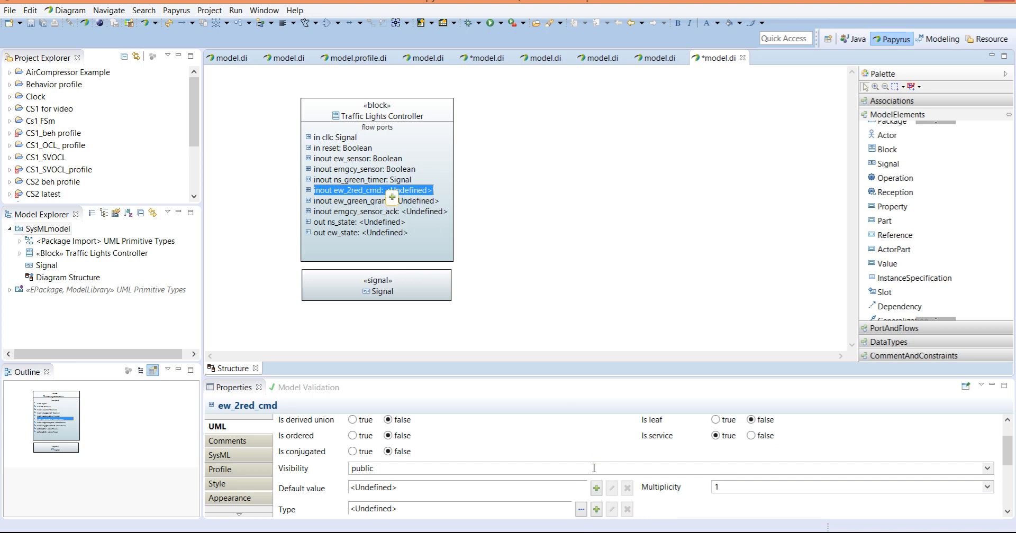
click(581, 509)
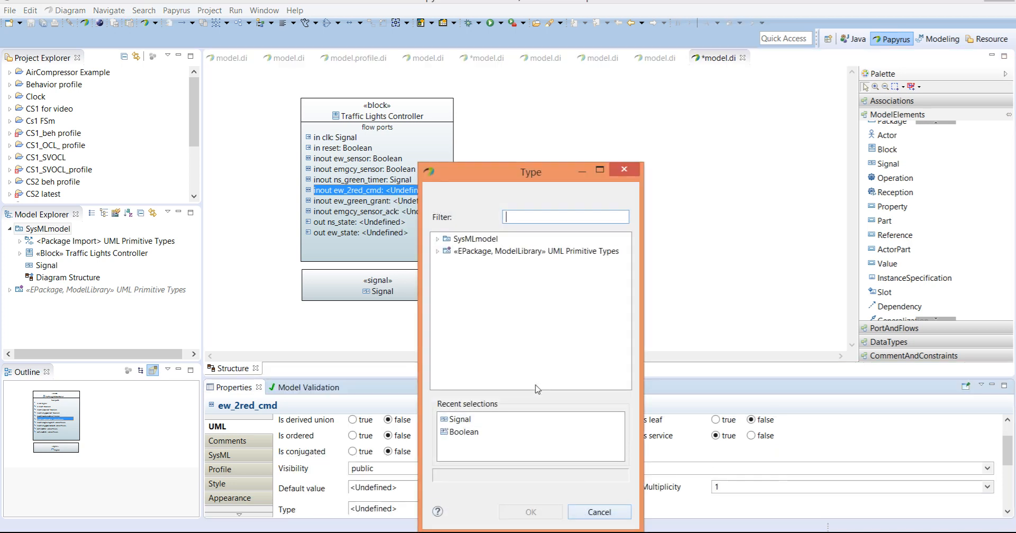
click(462, 431)
click(531, 512)
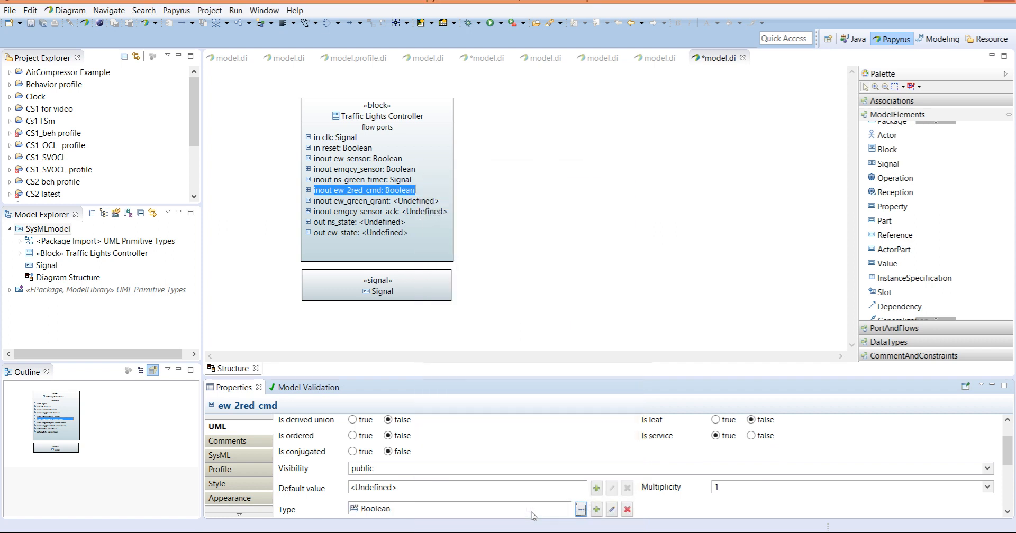
Step: Set the type of the ew_green_grant flow port to Boolean
click(392, 201)
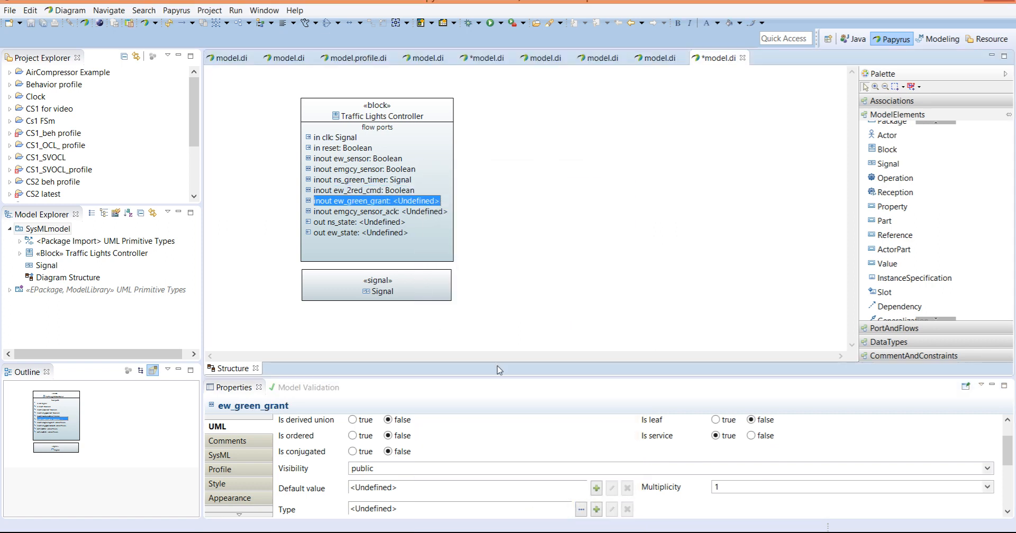
click(581, 510)
click(456, 421)
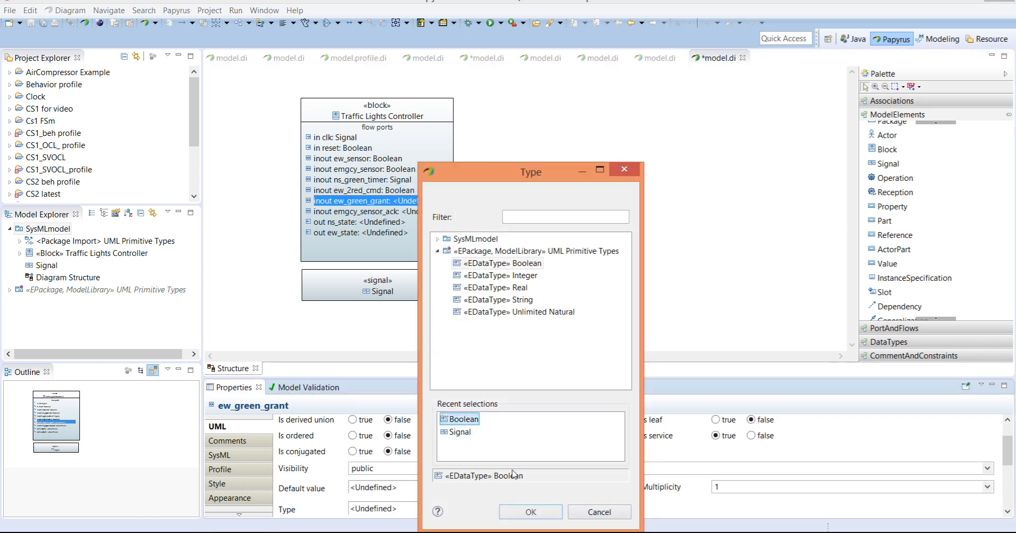
click(530, 512)
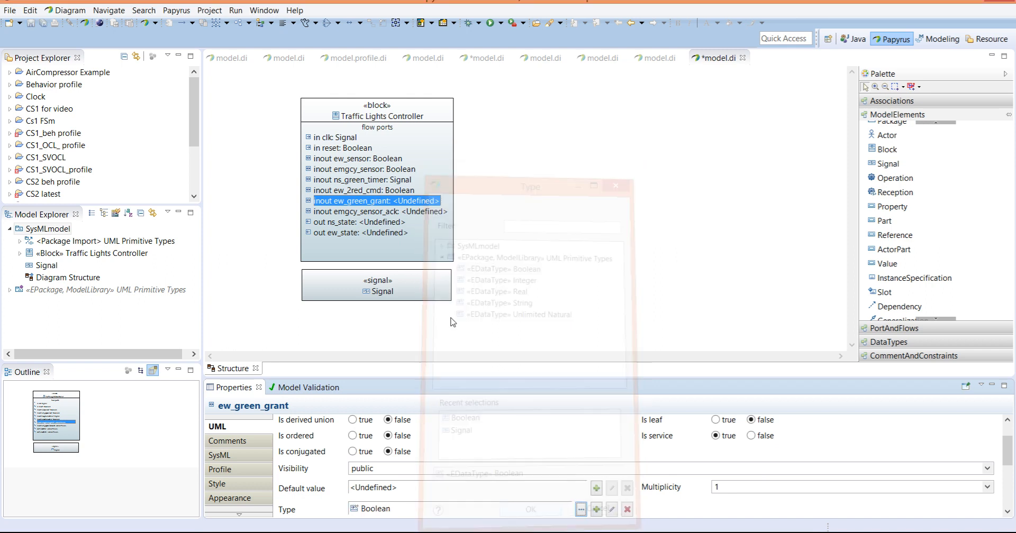
Step: Set the type of the emgcy_sensor_ack flow port to Boolean
click(403, 212)
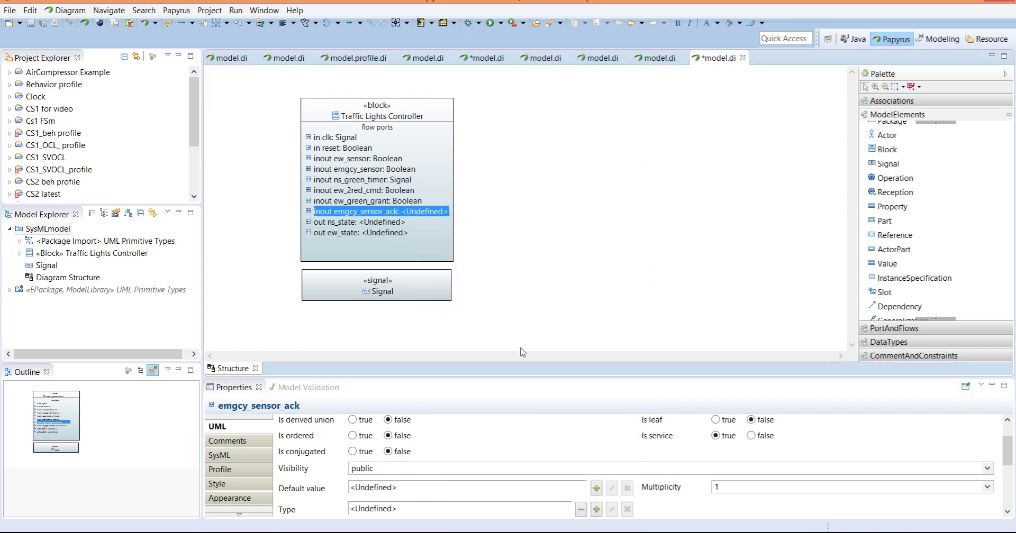
click(581, 509)
click(456, 420)
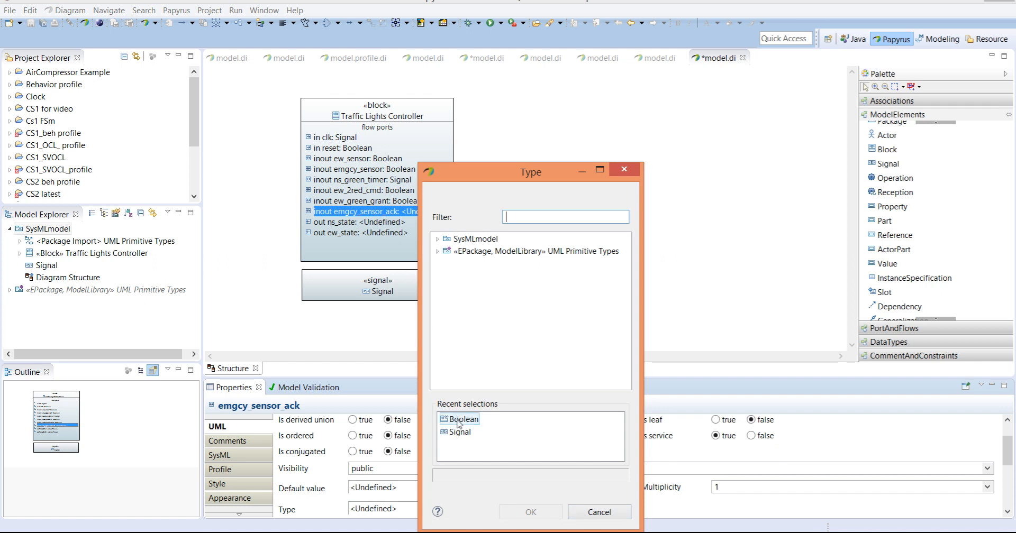
click(531, 512)
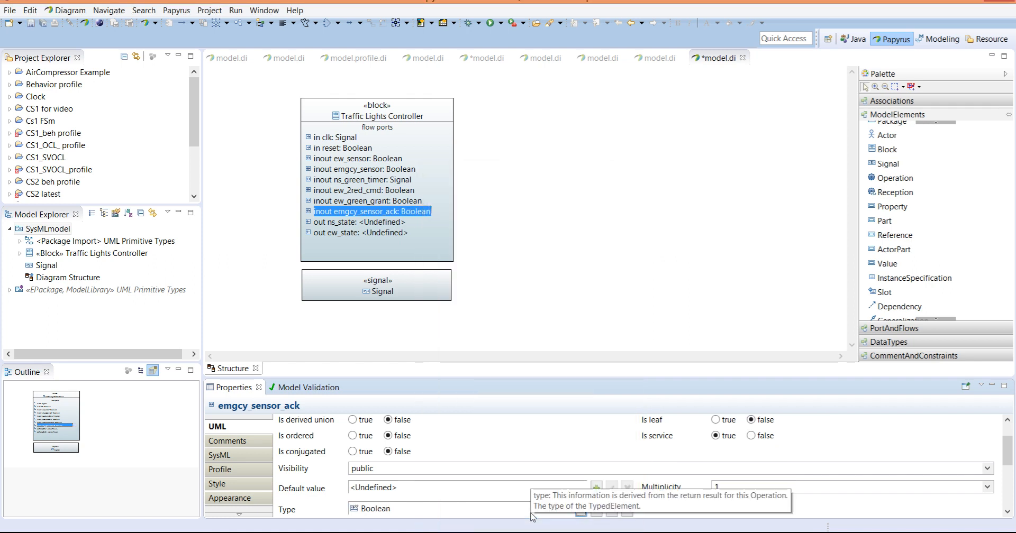
Step: Add a flow port named ew_sensor_ack to the Traffic Lights Controller block
click(434, 261)
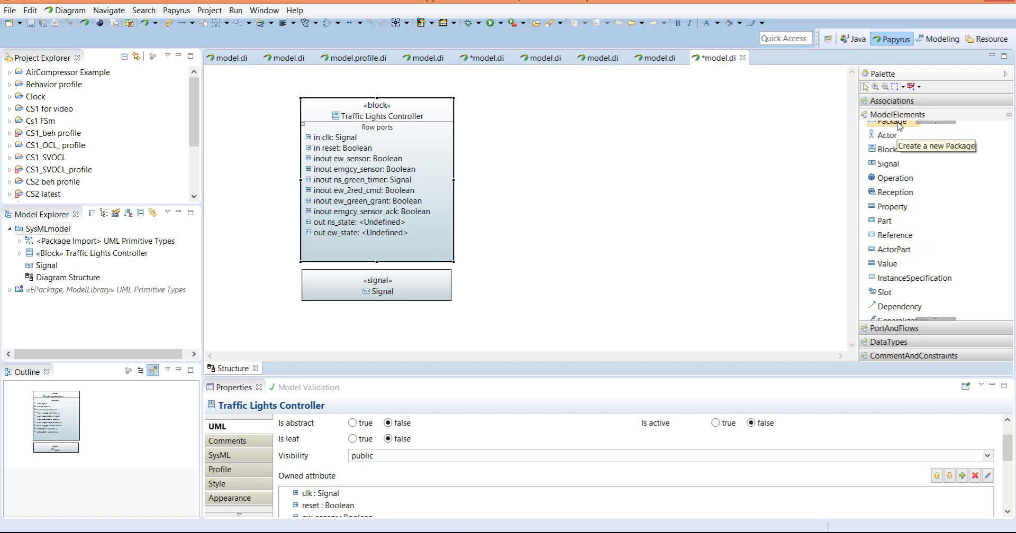
click(917, 328)
click(894, 156)
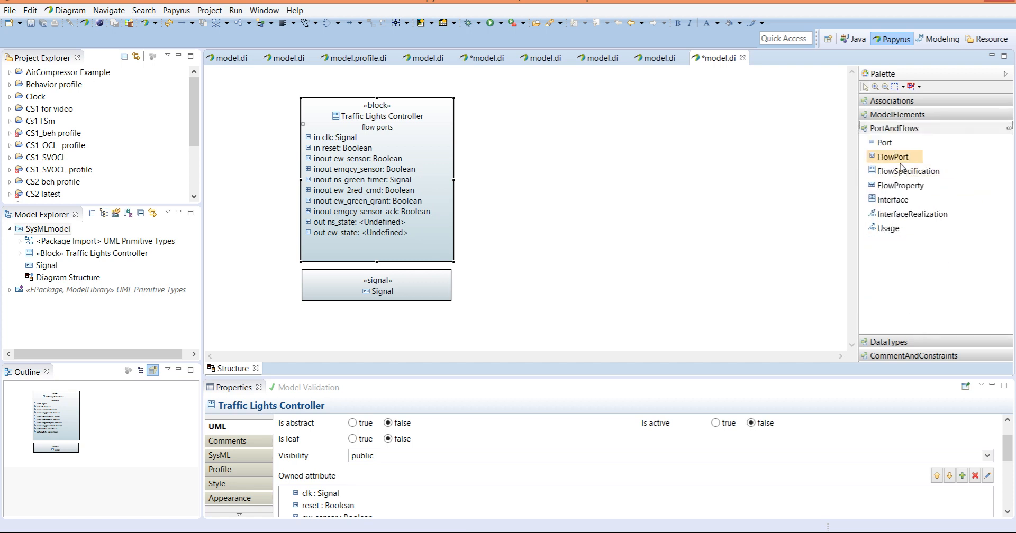
click(367, 240)
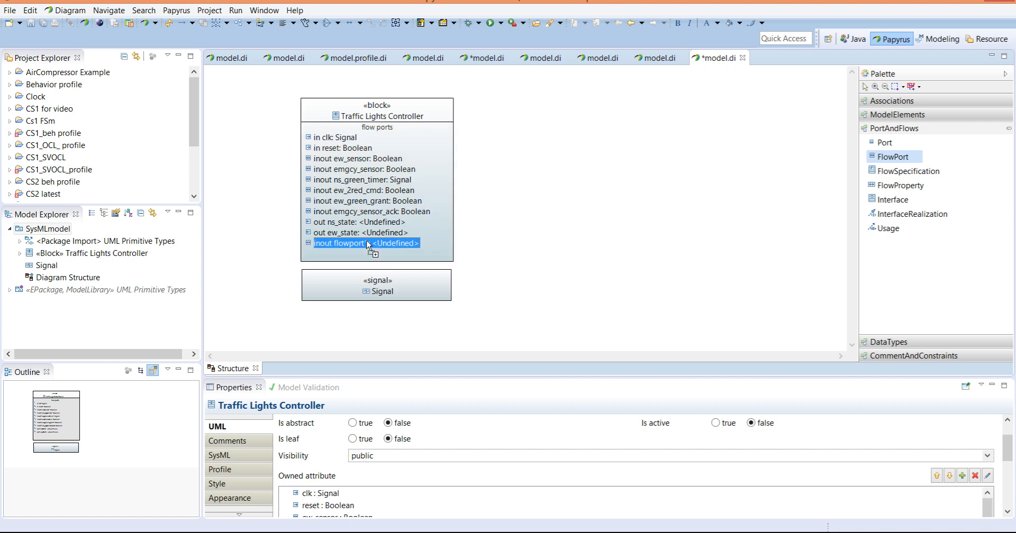
text(ew_sensor_ack)
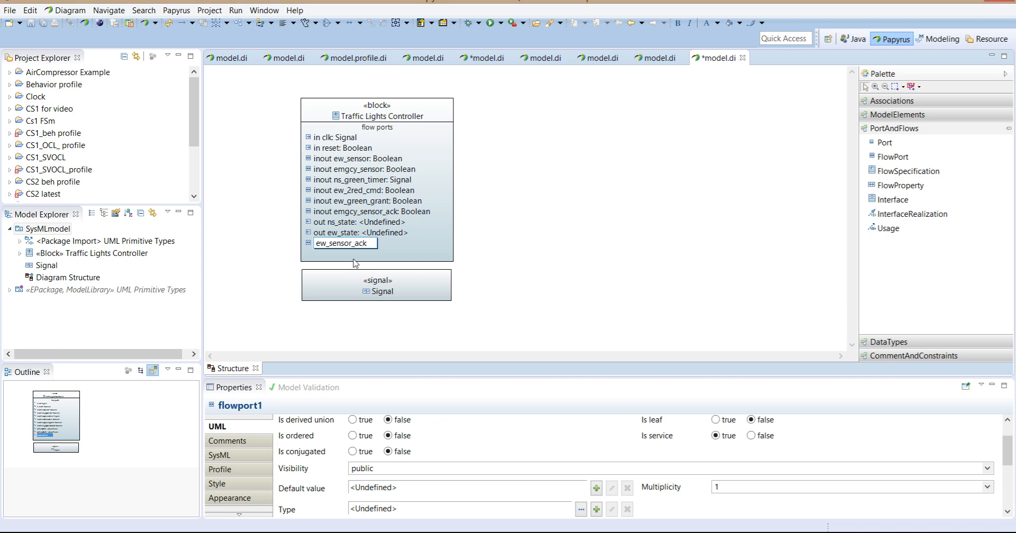
key(Return)
click(359, 253)
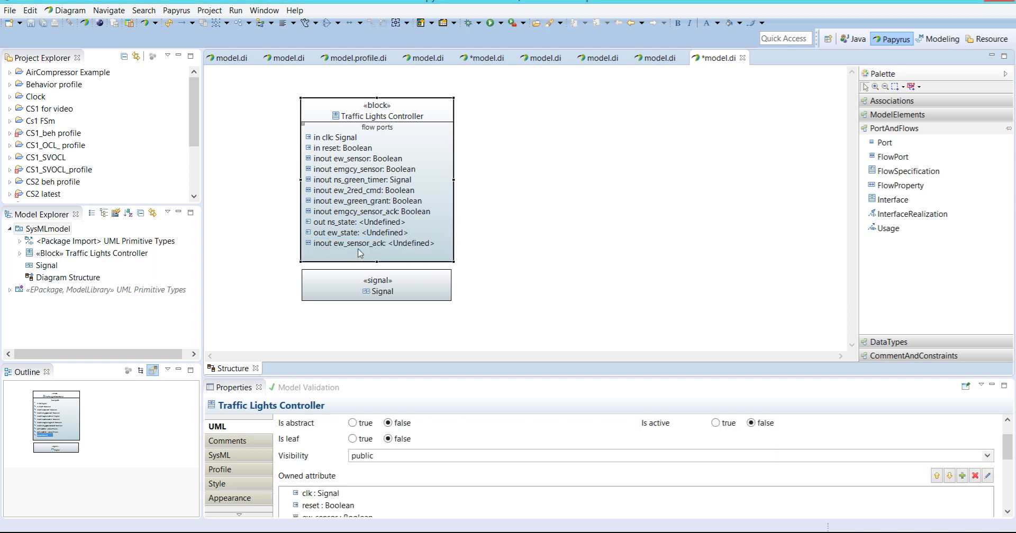
click(358, 246)
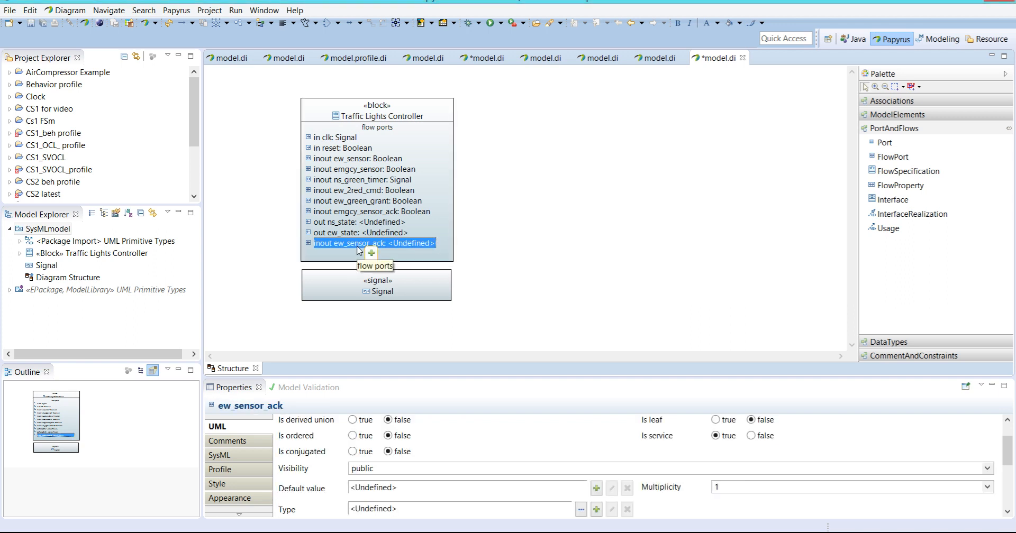
click(353, 257)
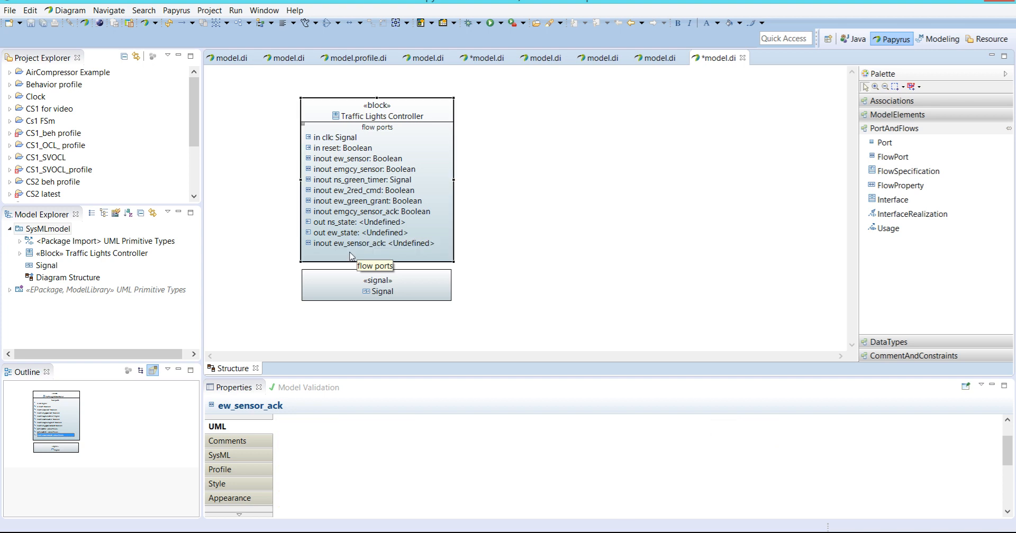
click(347, 222)
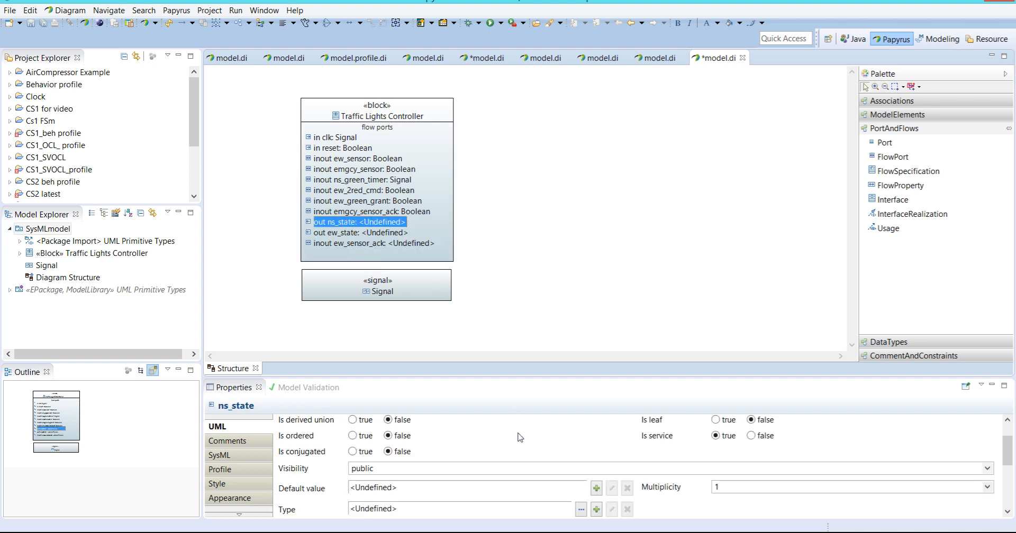
click(581, 510)
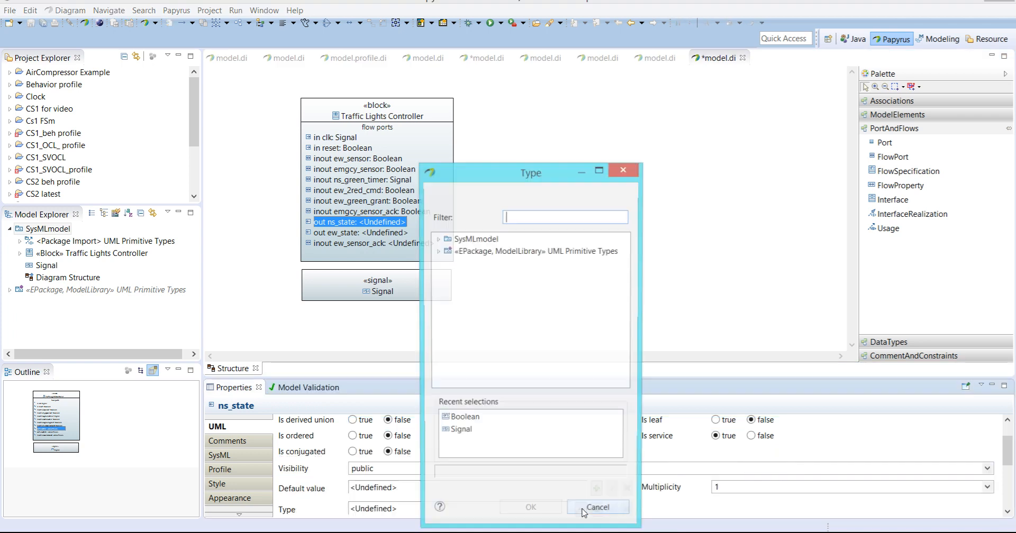
click(623, 170)
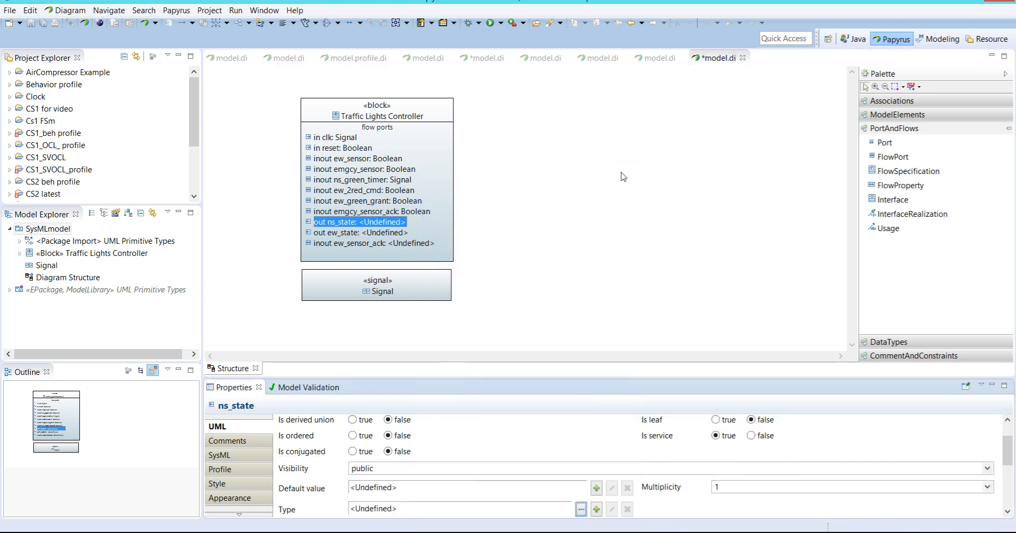
click(416, 244)
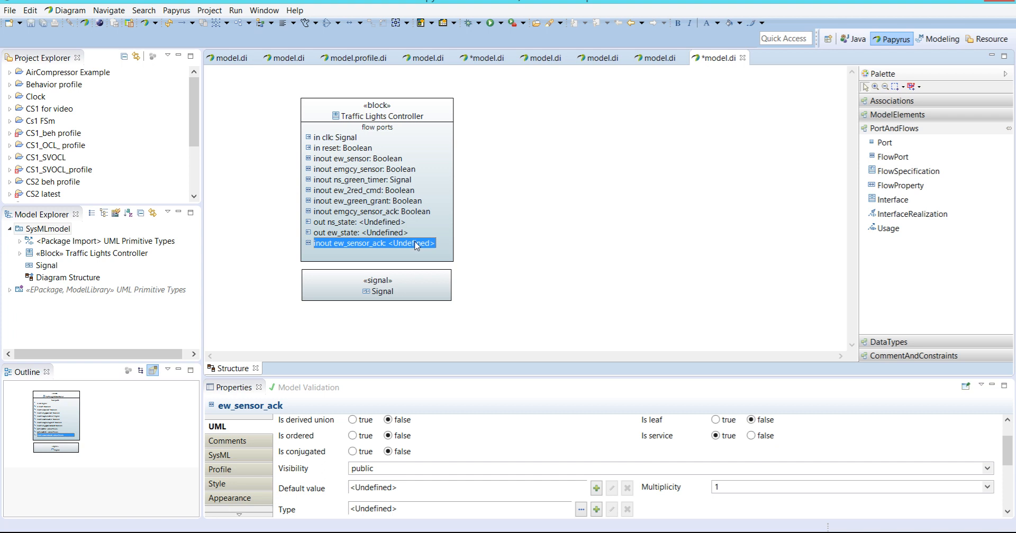
click(342, 222)
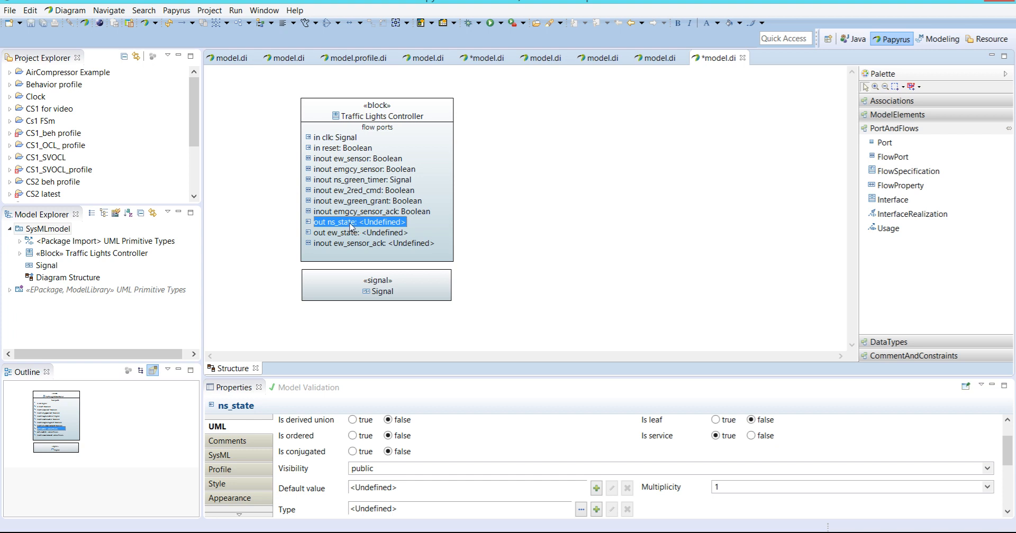
Step: Set the type of the ew_sensor_ack flow port to Boolean
click(369, 243)
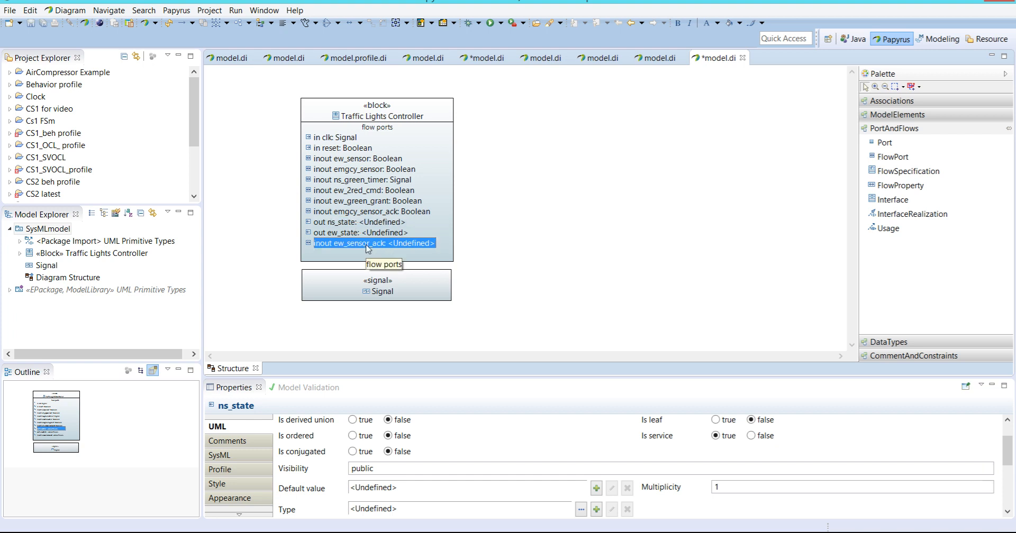
click(580, 510)
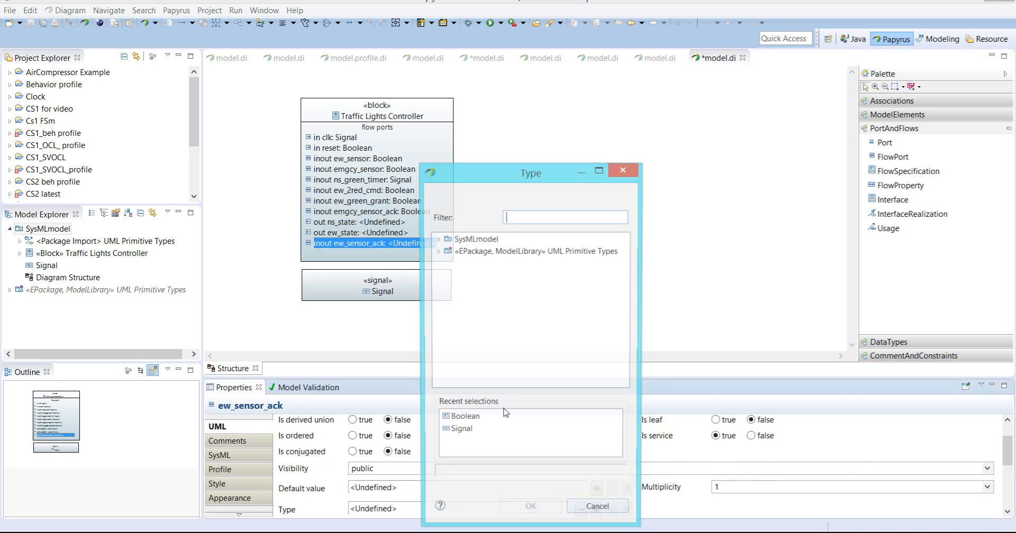
click(464, 420)
click(539, 514)
click(444, 101)
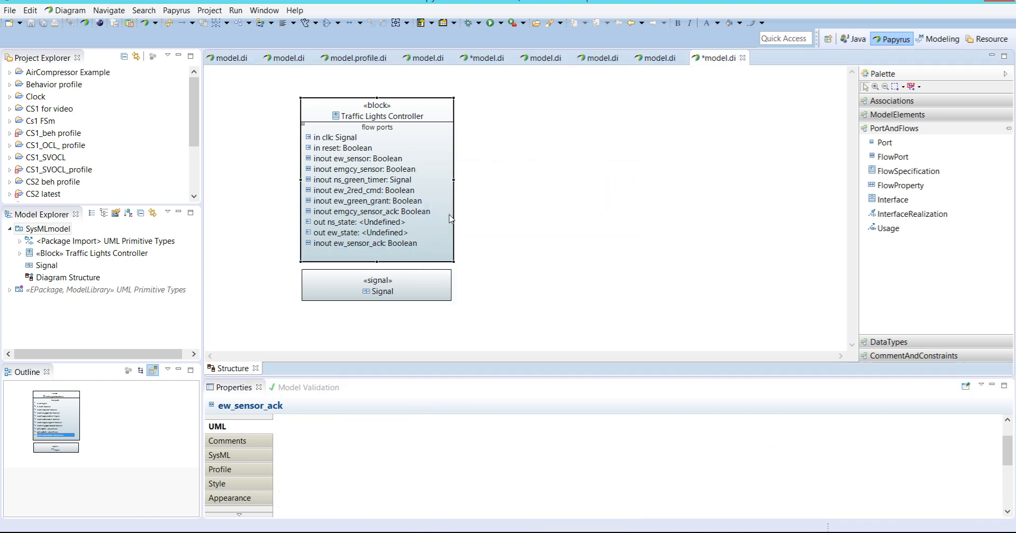
click(474, 119)
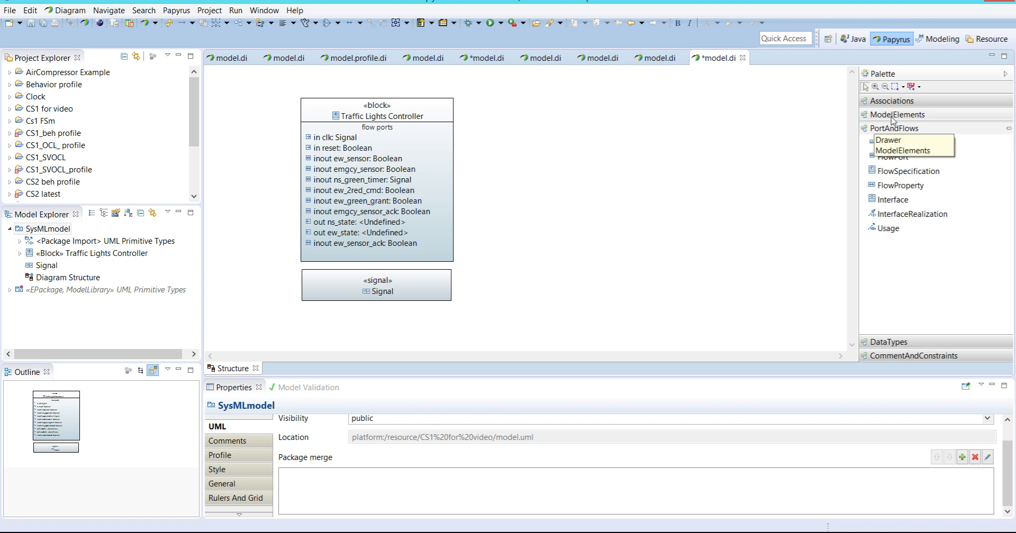
Step: Create an enumeration named TrafficLights in the empty diagram area beside the Traffic Lights Controller block
click(906, 345)
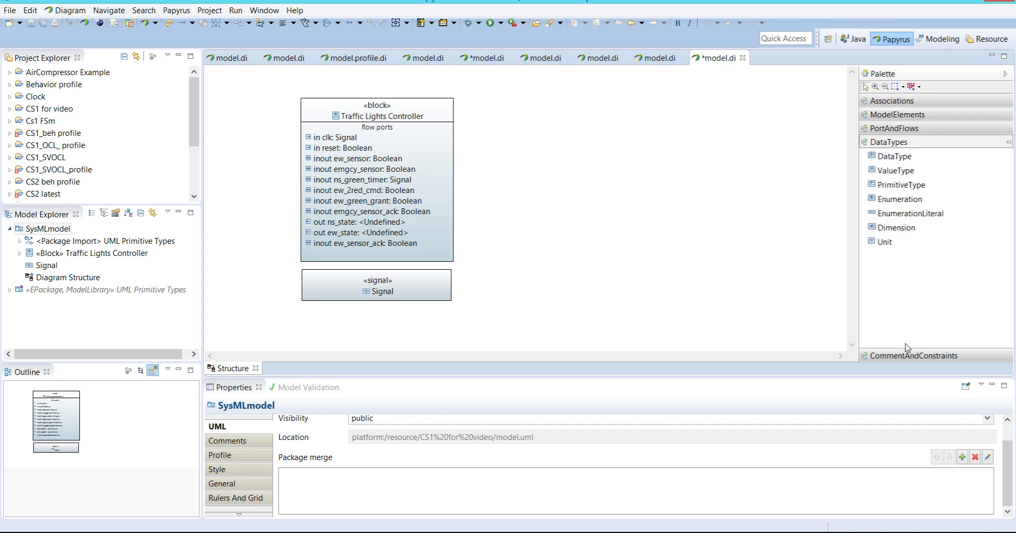
click(900, 203)
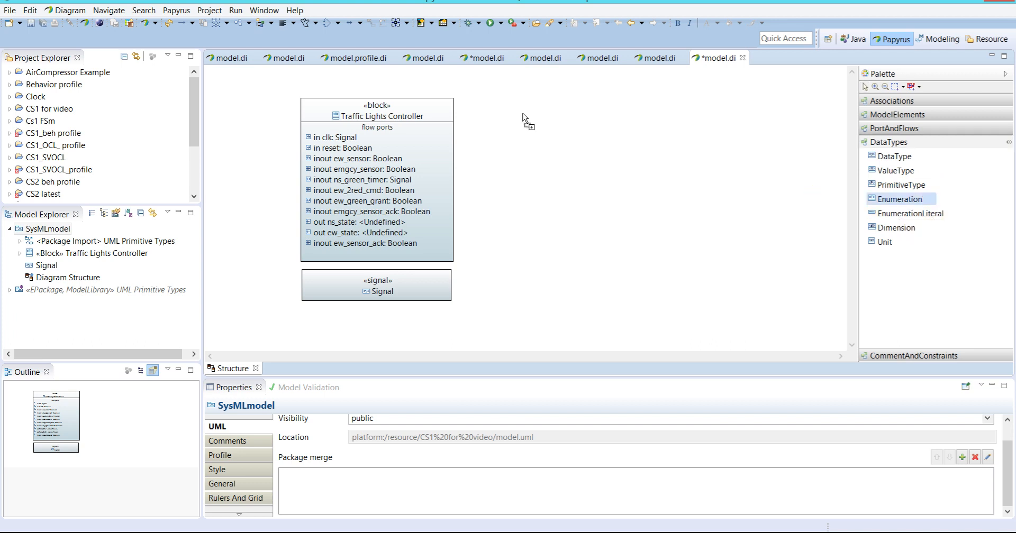
click(507, 106)
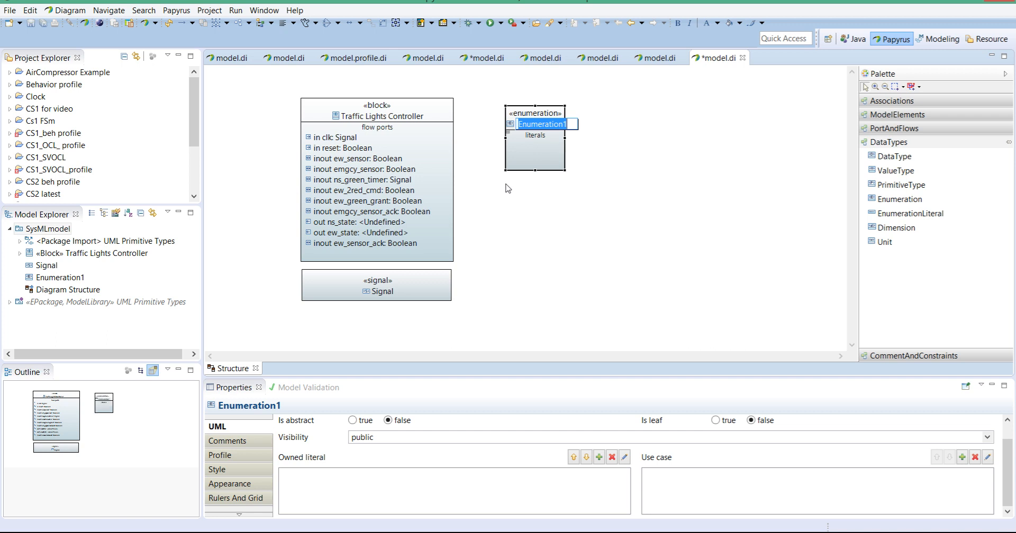
text(Traff)
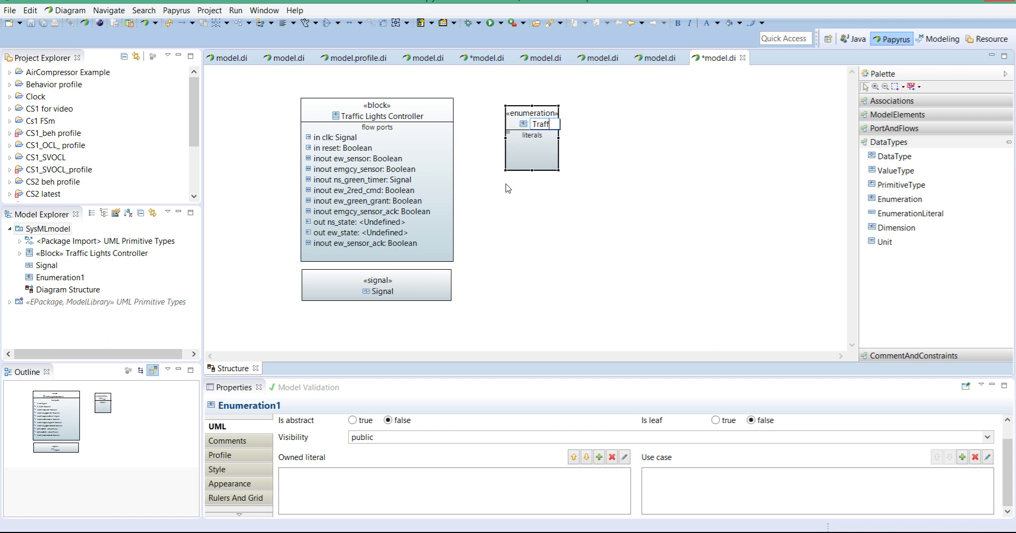
text(icLights)
key(Return)
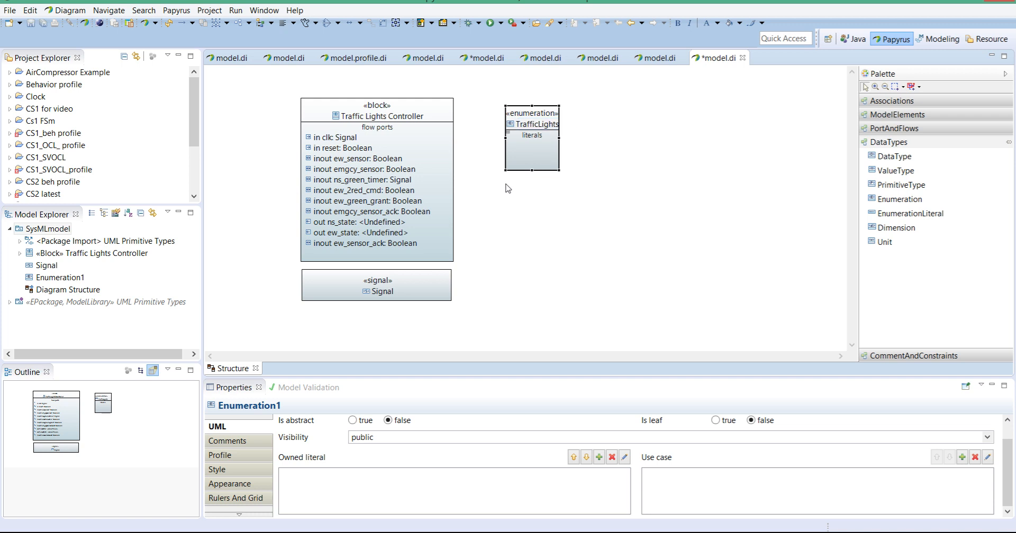
click(530, 200)
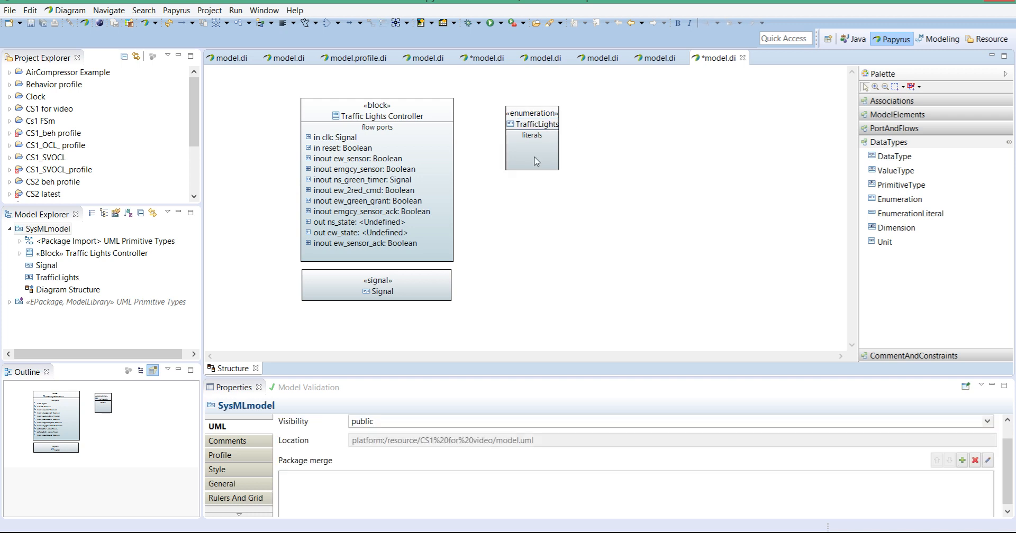
Step: Widen and heighten the TrafficLights enumeration and move it closer to the Traffic Lights Controller block
click(550, 122)
drag(558, 137, 590, 137)
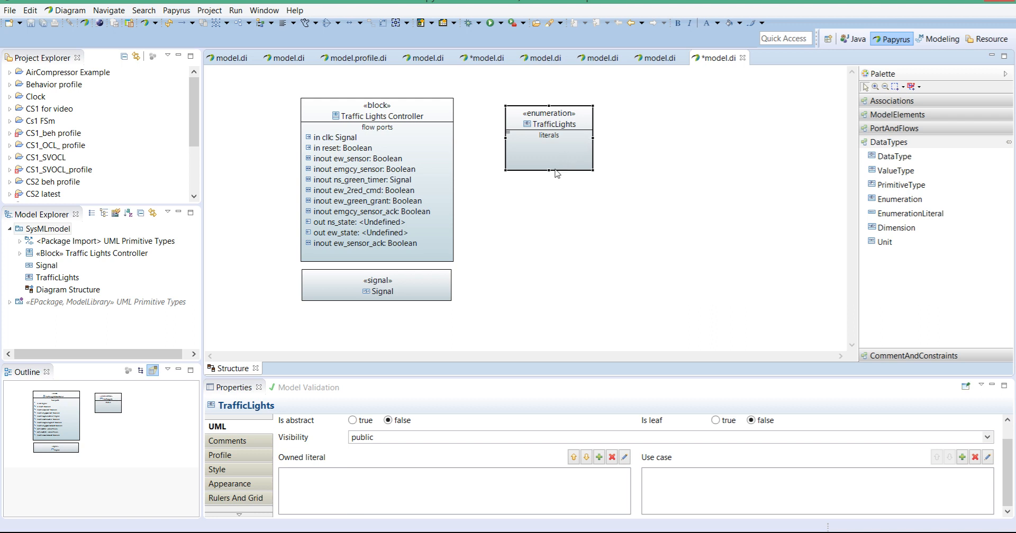
drag(549, 170, 549, 218)
drag(527, 106, 497, 108)
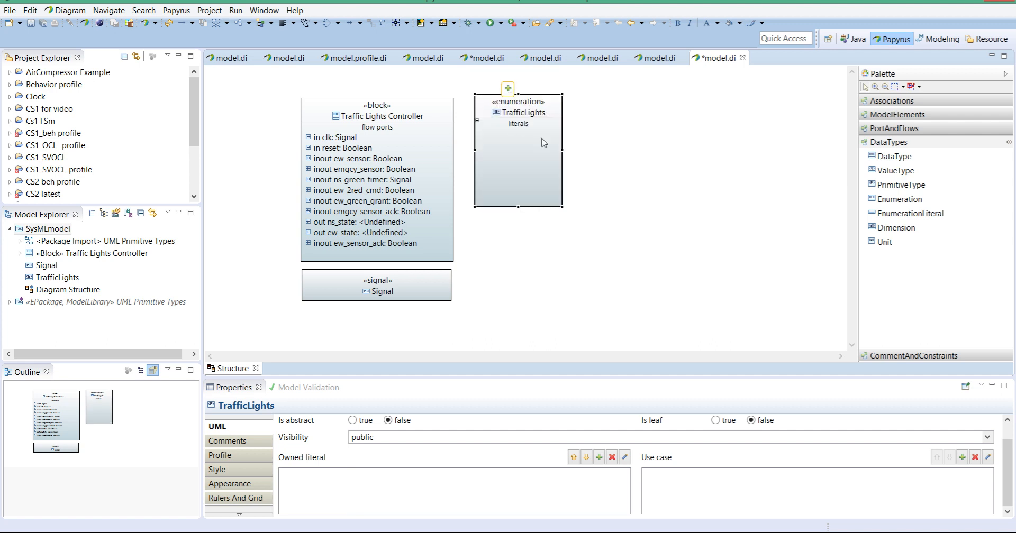
drag(561, 151, 585, 150)
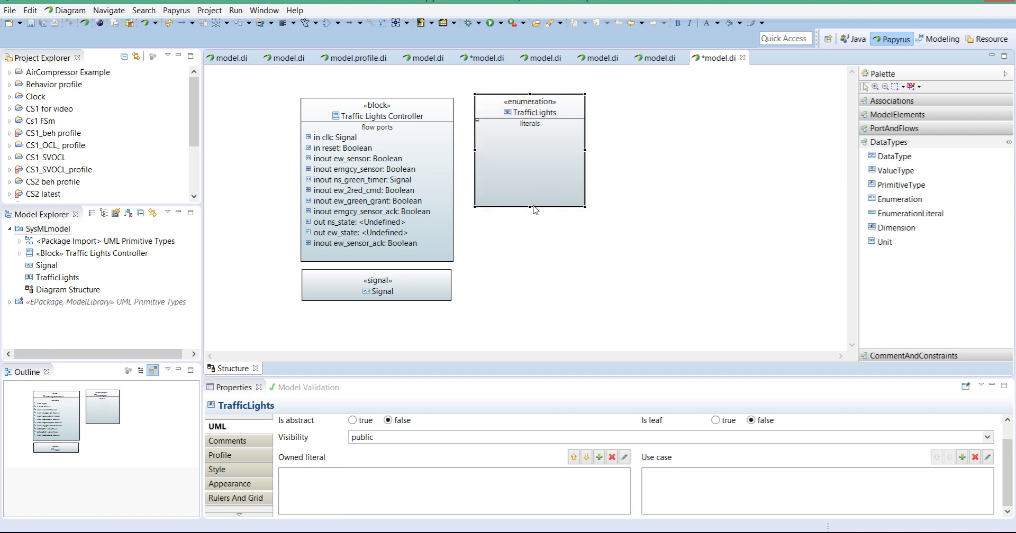
drag(531, 215, 531, 229)
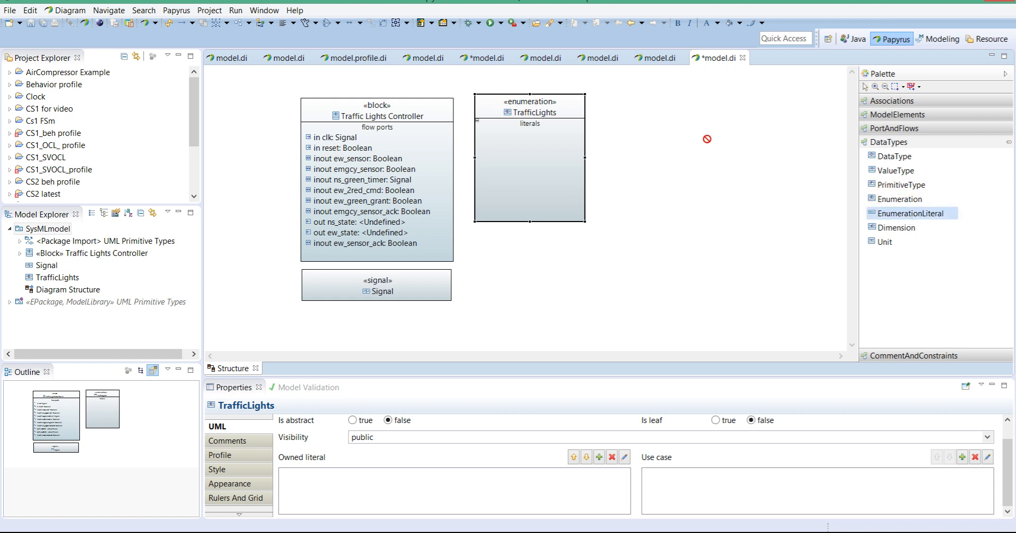
Step: Add the enumeration literals RED and GREEN to the TrafficLights enumeration
click(910, 213)
click(522, 142)
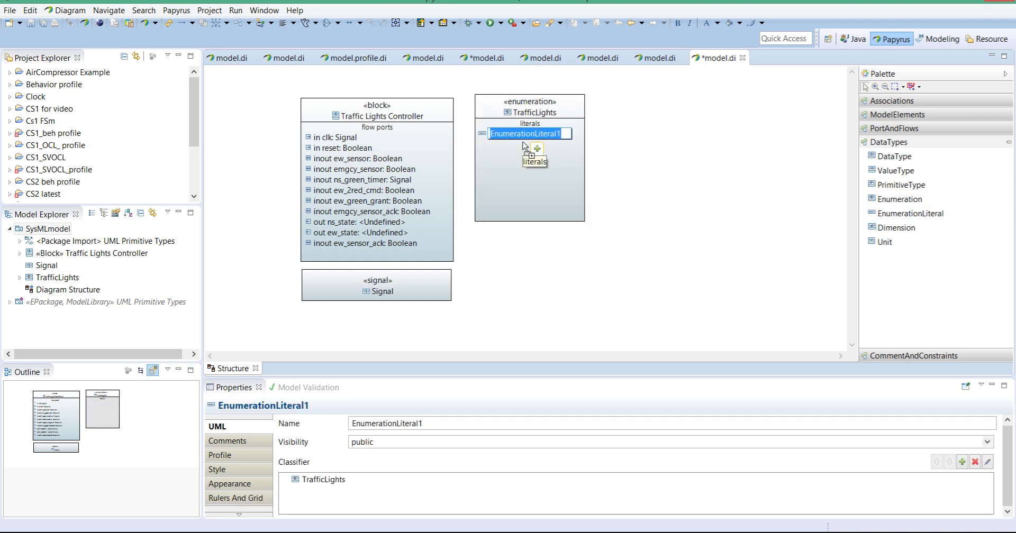
text(REd)
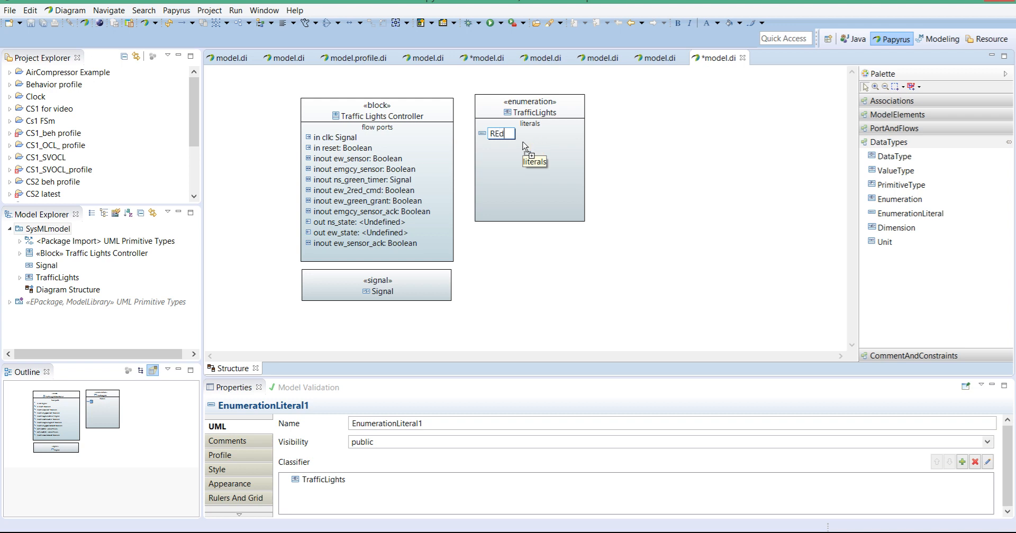
text(D)
key(Return)
click(910, 214)
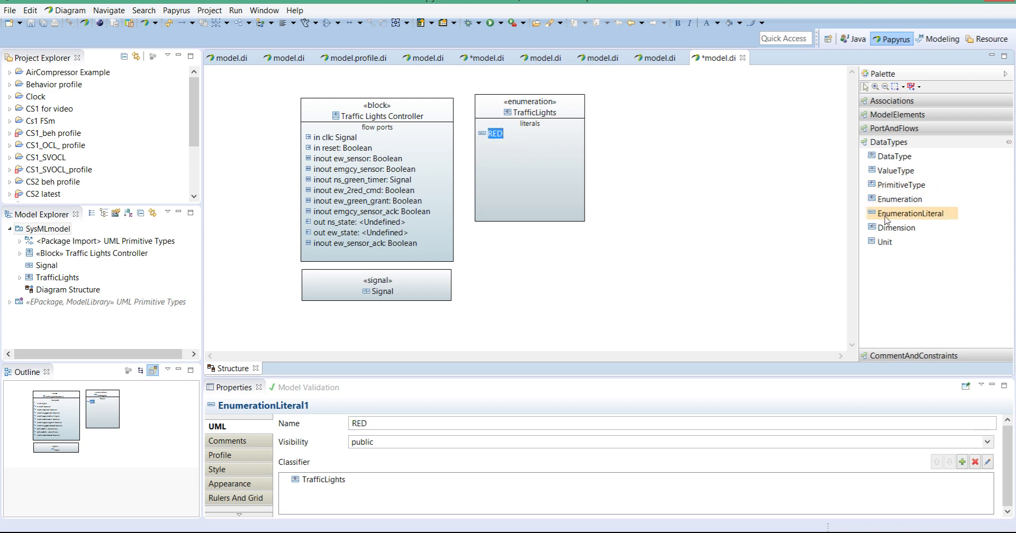
click(512, 163)
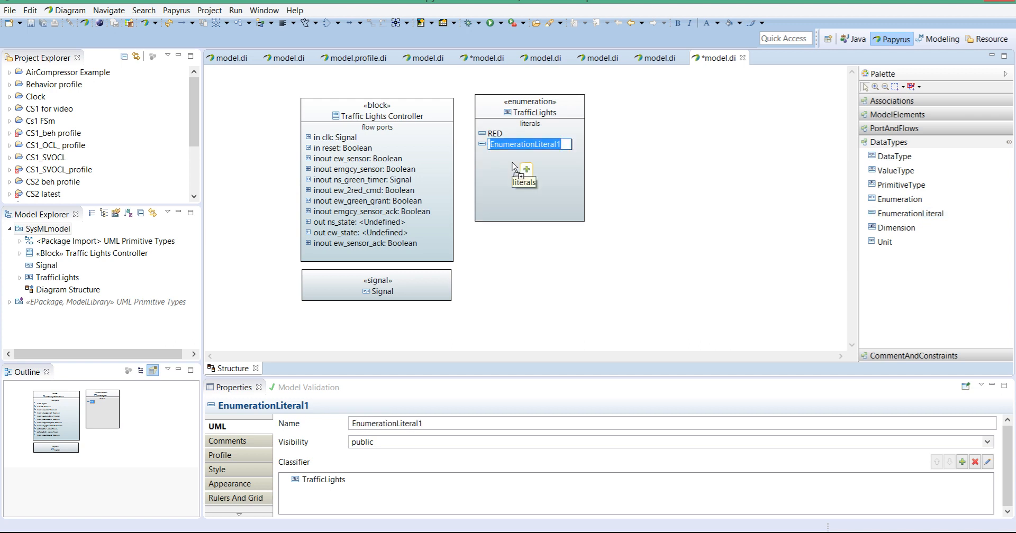
text(GREEN)
key(Return)
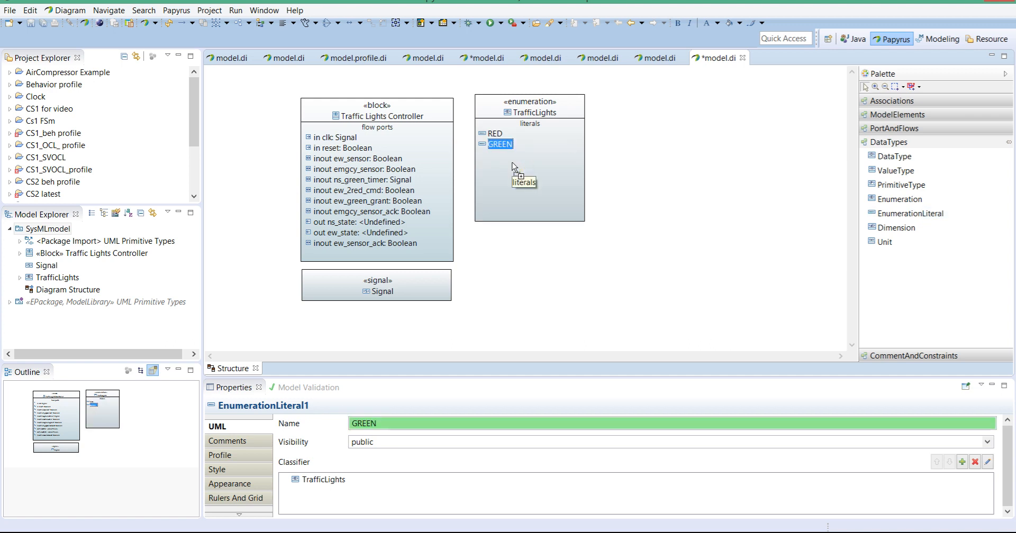
Step: Add the enumeration literals YELLOW and PREGREEN to TrafficLights below GREEN
click(910, 214)
click(521, 157)
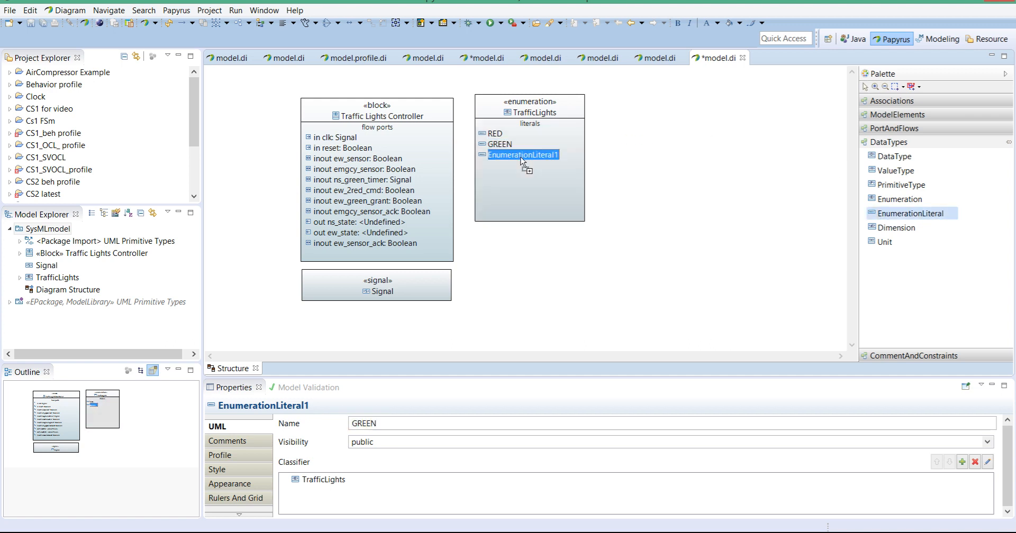
text(YELLOW)
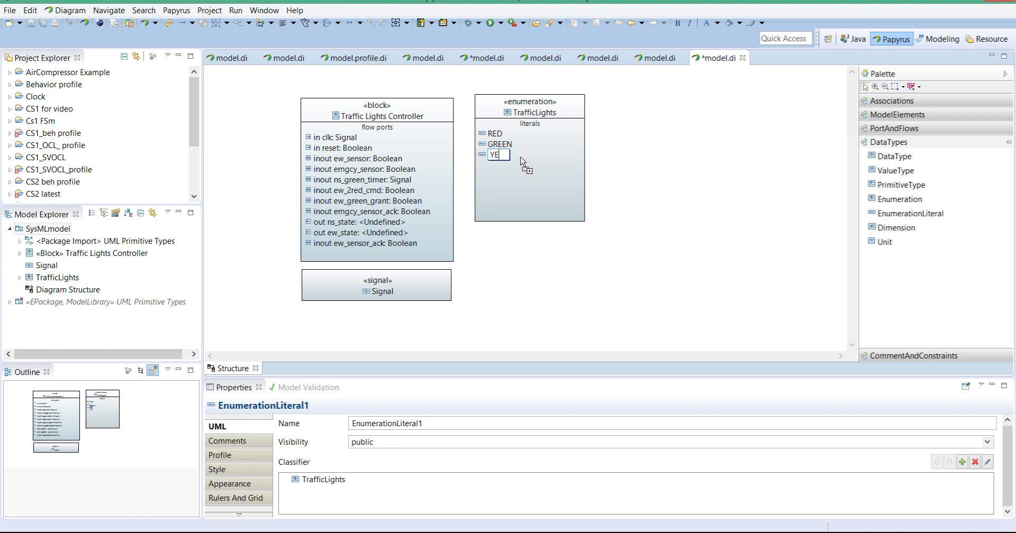
key(Return)
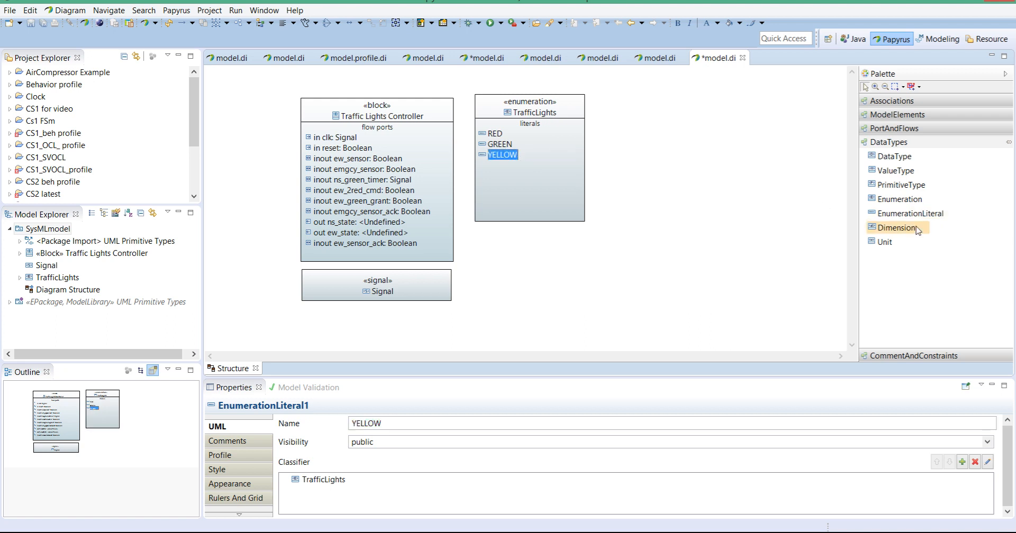
click(902, 217)
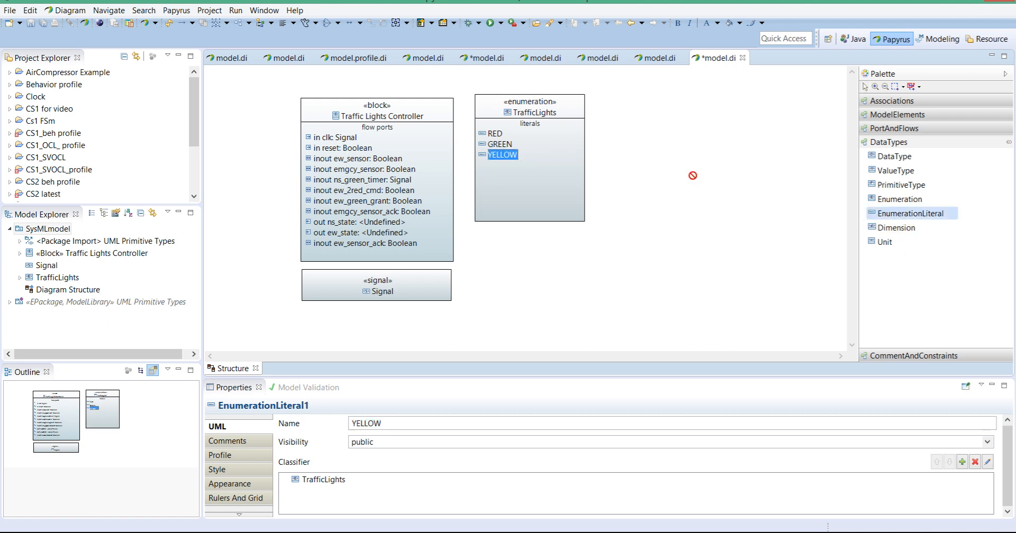
click(516, 170)
text(PREGREEN)
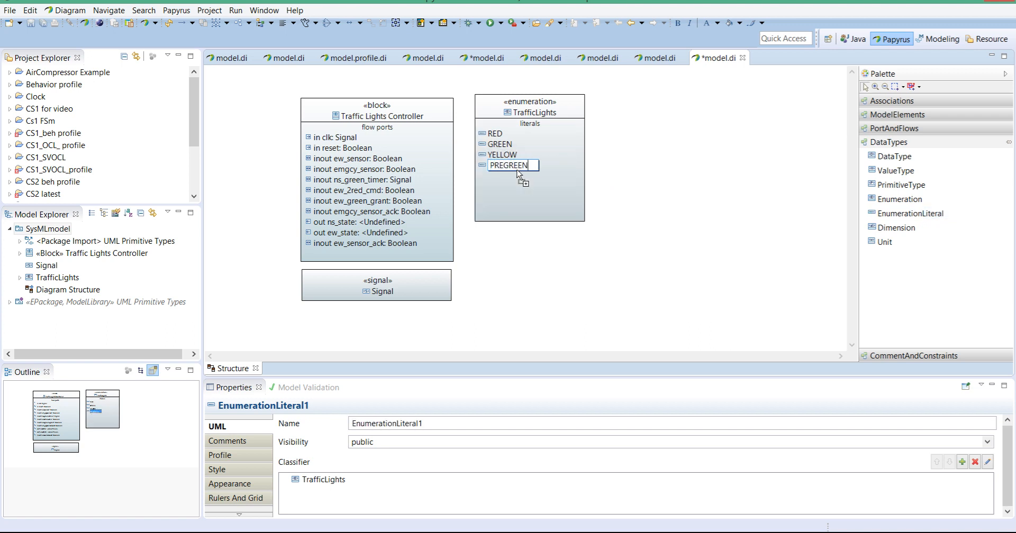
key(Return)
Step: Add a final enumeration literal named OFF to TrafficLights and clear the selection
click(908, 214)
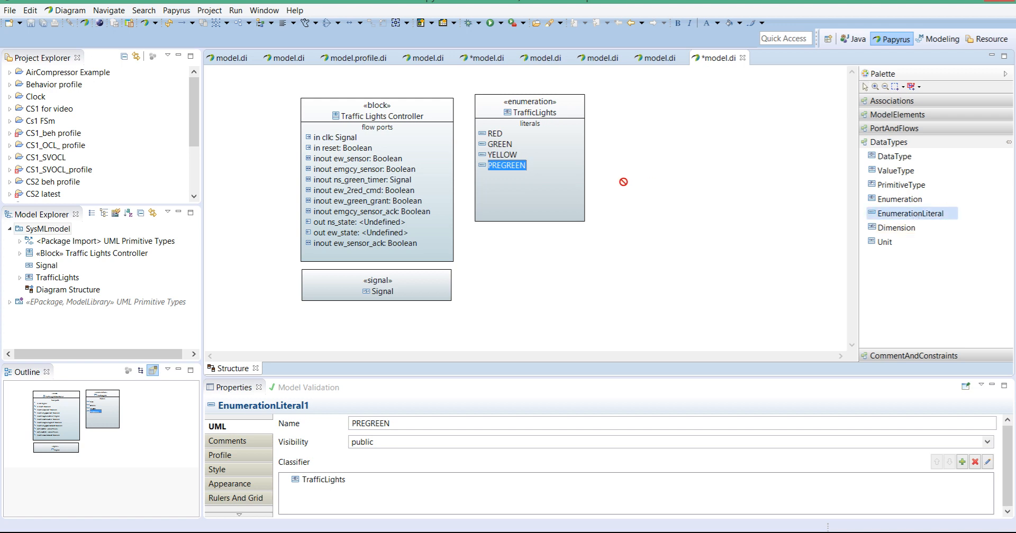
click(516, 180)
text(O)
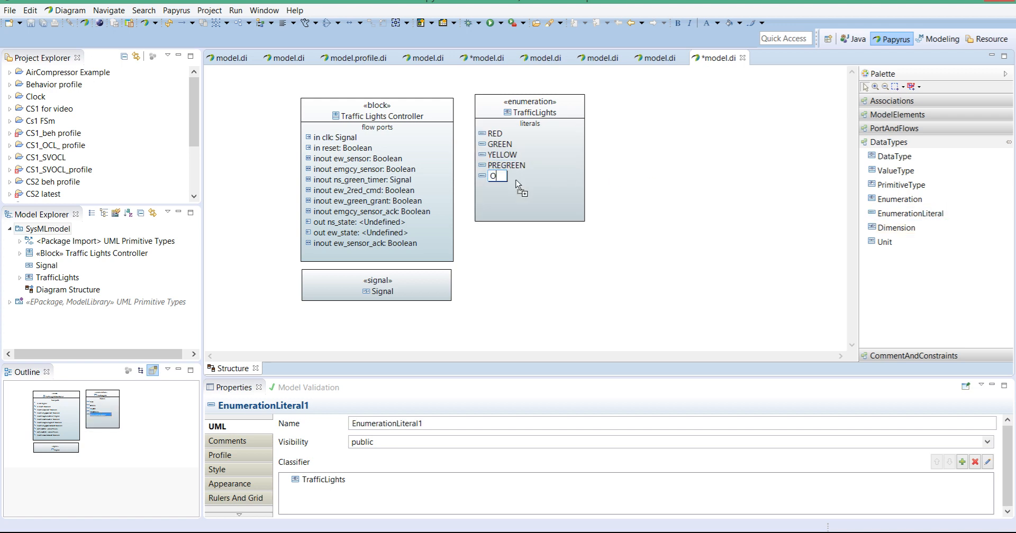
text(FF)
key(Return)
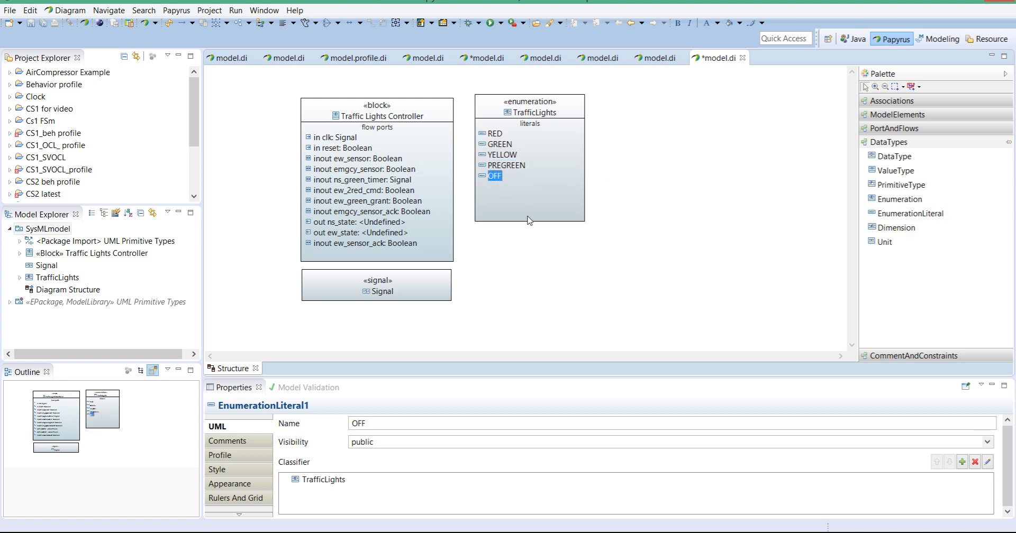
click(529, 218)
click(538, 245)
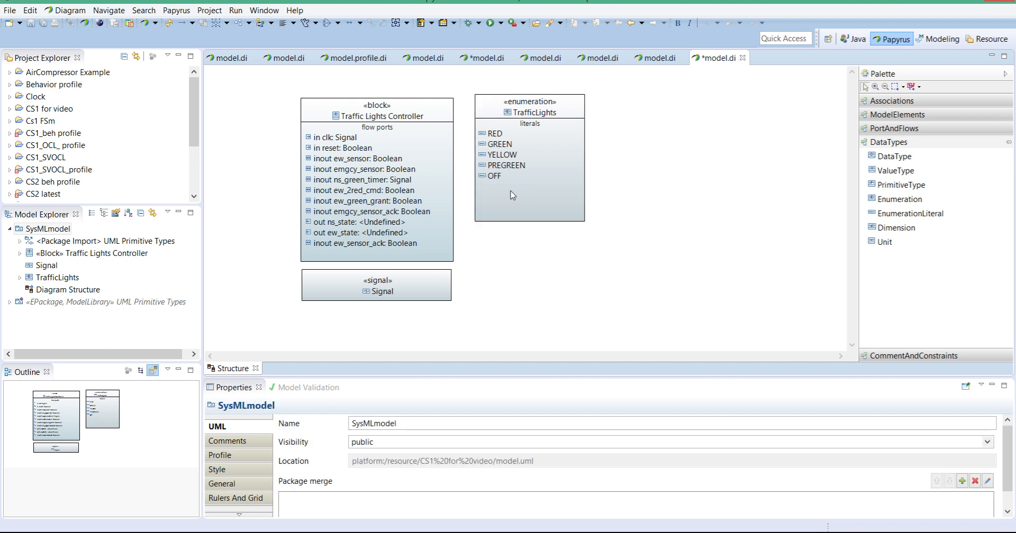
Step: Set the type of the ns_state flow port to the TrafficLights enumeration from SysMLmodel
click(381, 225)
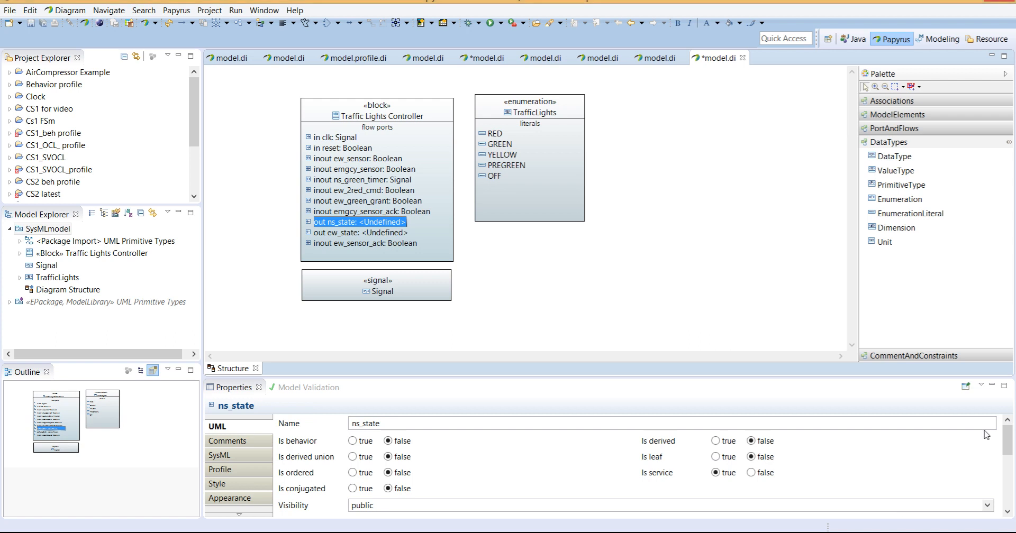
drag(1012, 438, 1011, 461)
click(581, 485)
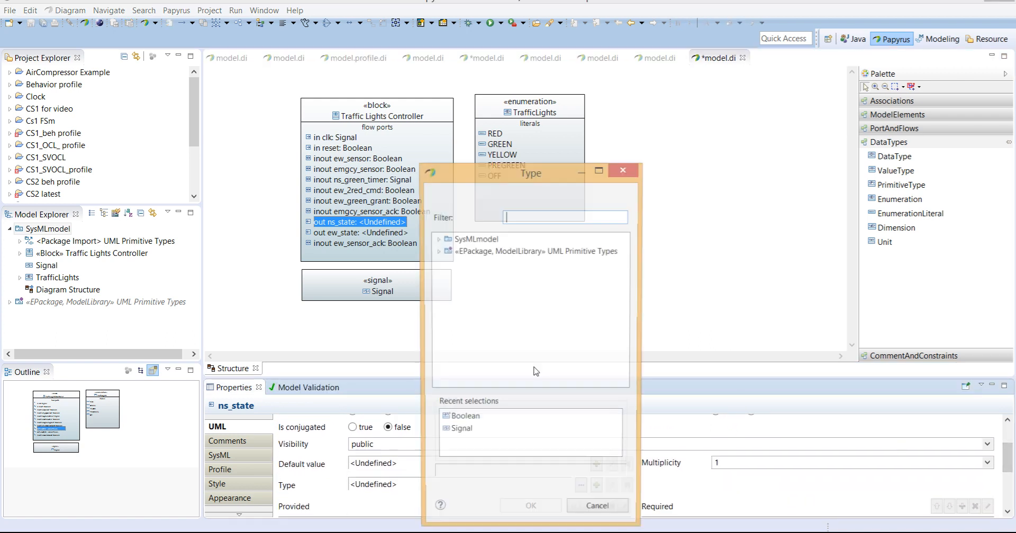
double_click(446, 239)
click(457, 287)
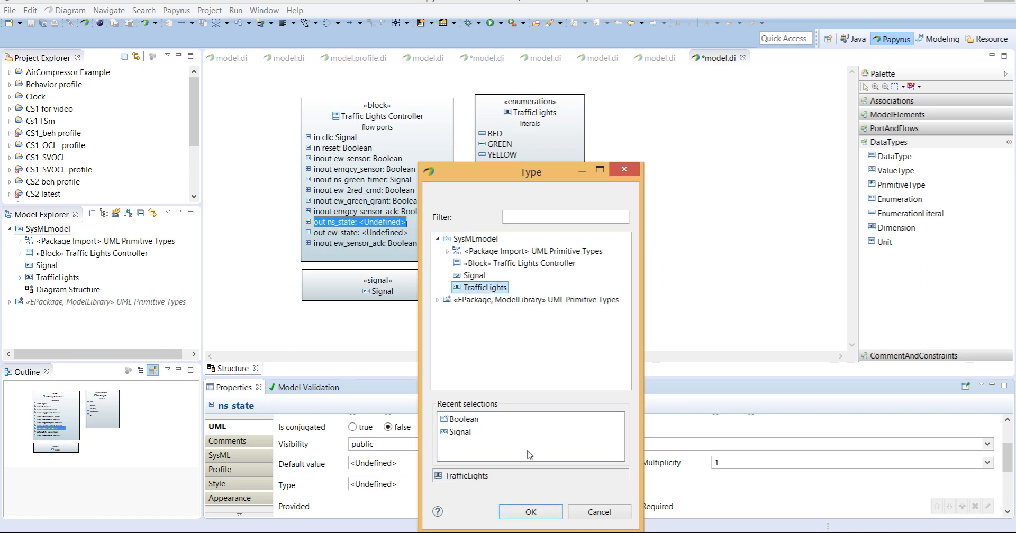
click(531, 512)
Step: Set the type of the ew_state flow port to the TrafficLights enumeration
click(381, 233)
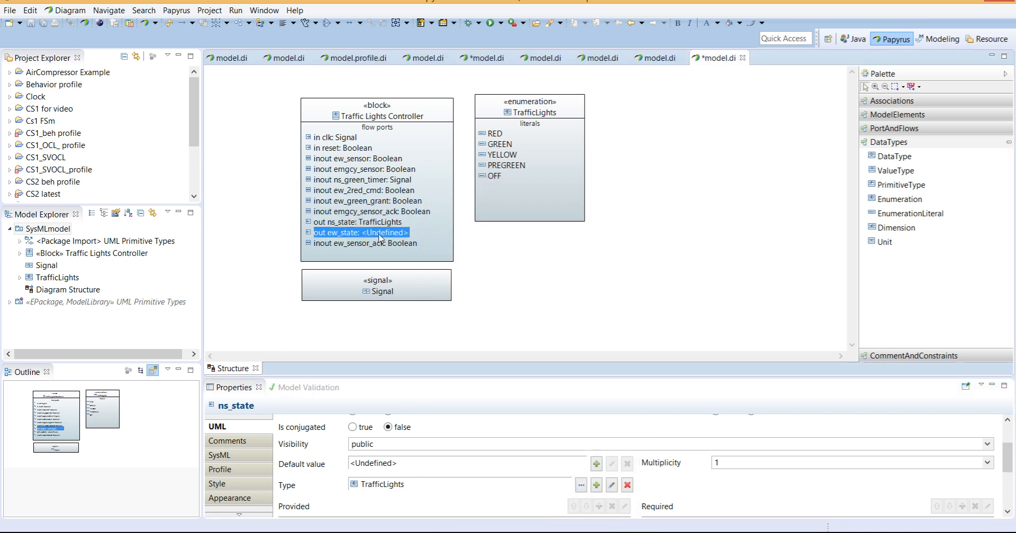
scroll(585, 493, up, 1)
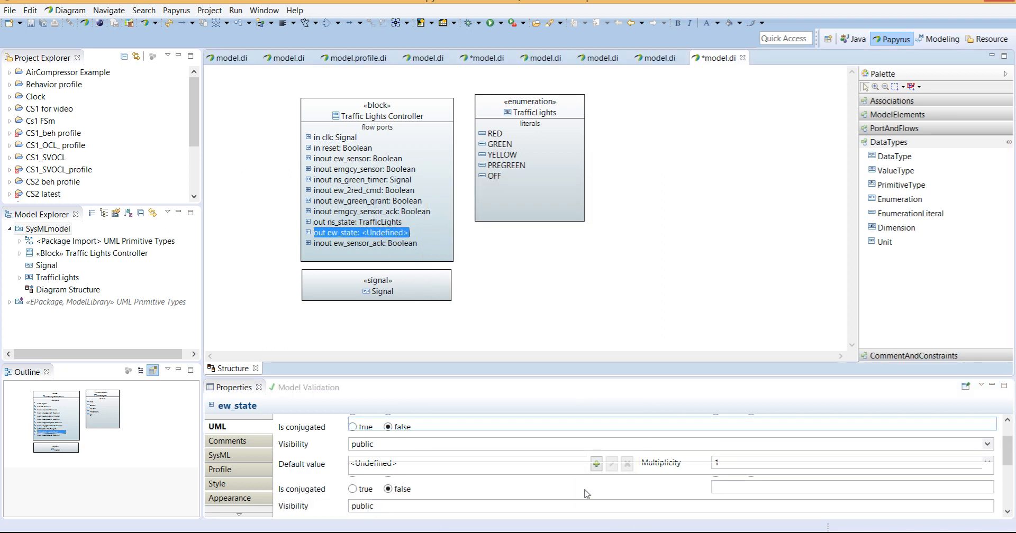
click(581, 509)
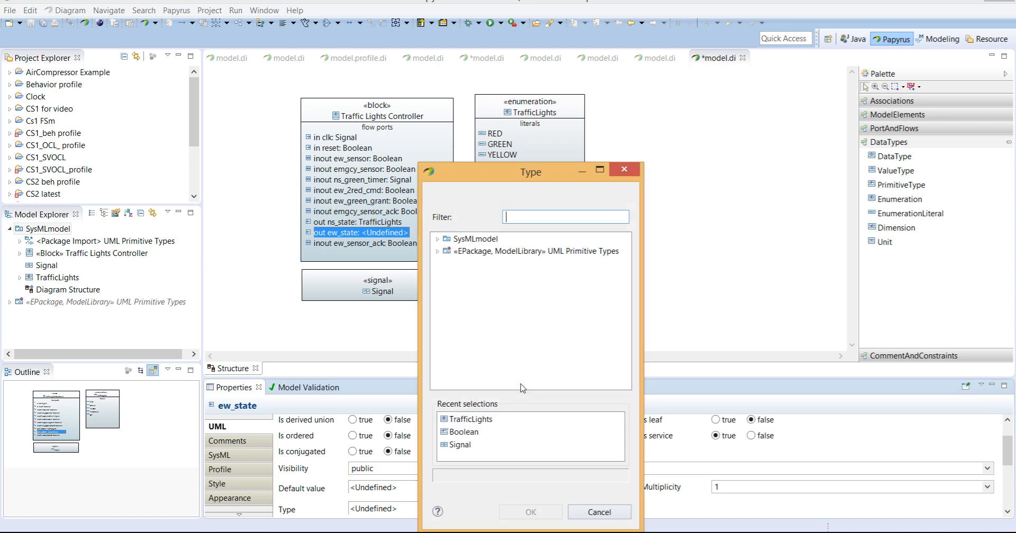
click(471, 423)
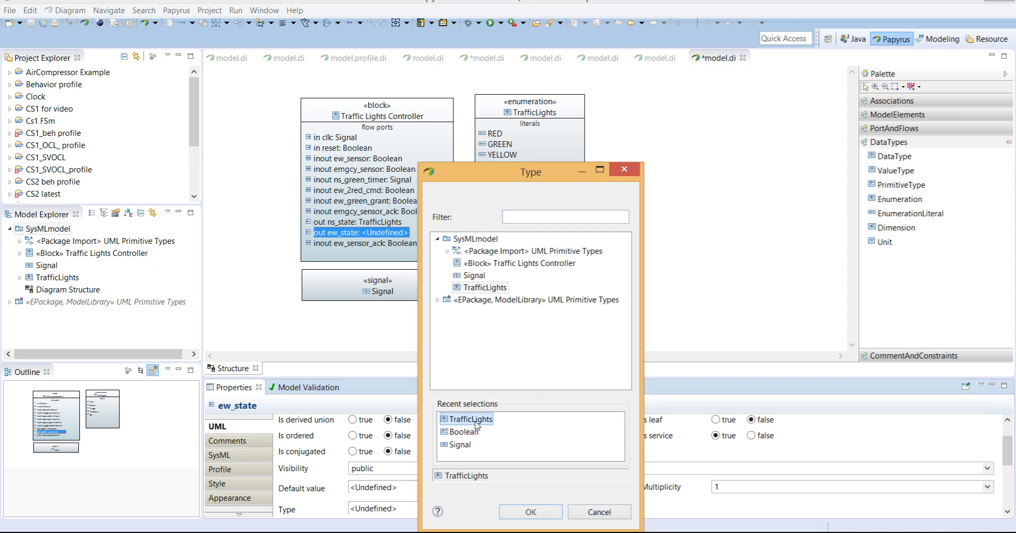
click(531, 512)
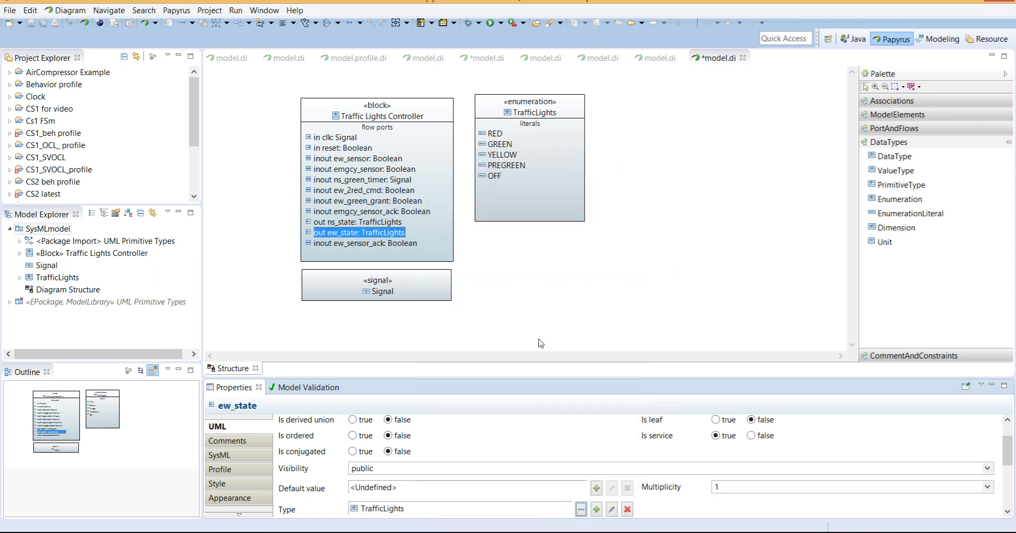
Step: Move the TrafficLights enumeration slightly closer to the Traffic Lights Controller block and line up their upper edges
click(533, 205)
drag(494, 109, 487, 112)
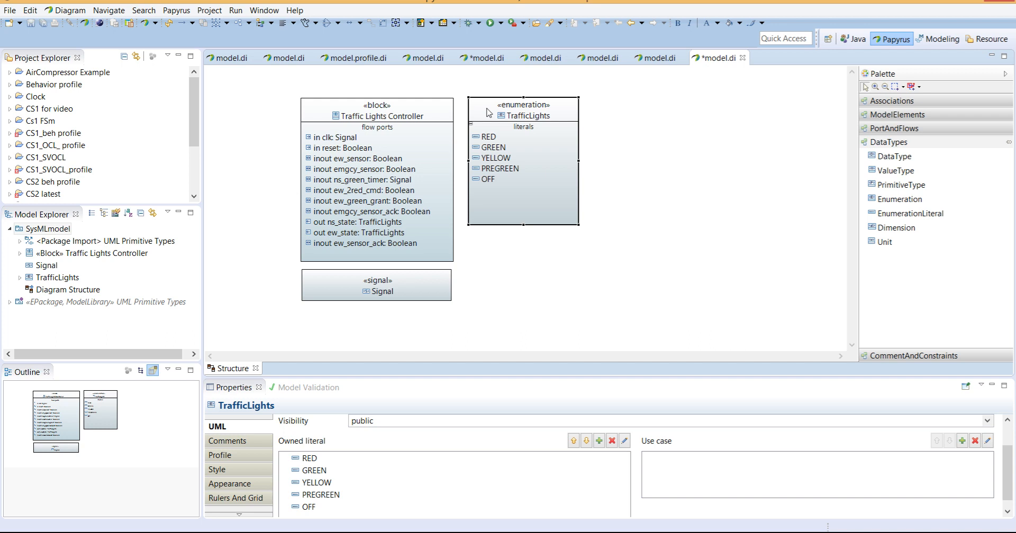
click(601, 109)
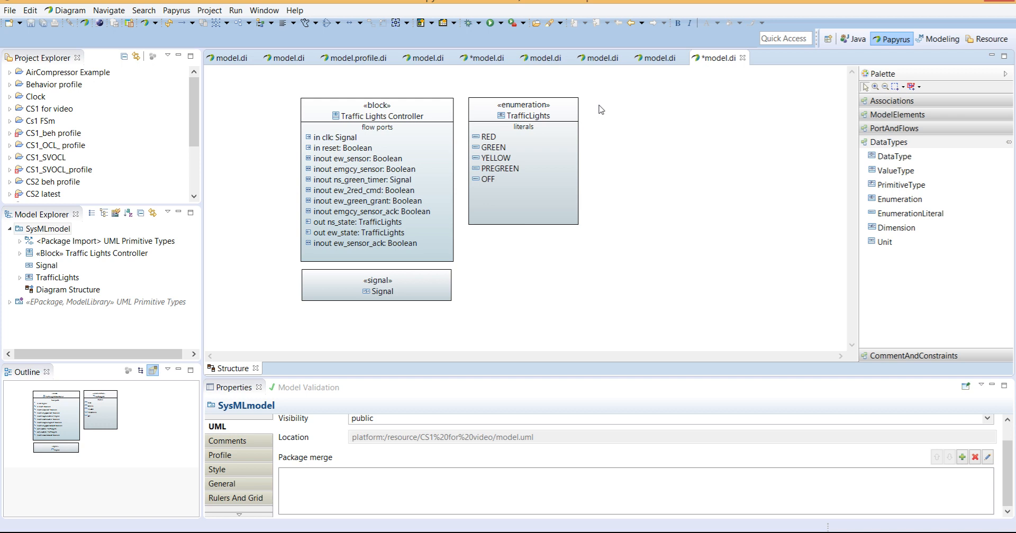
click(577, 109)
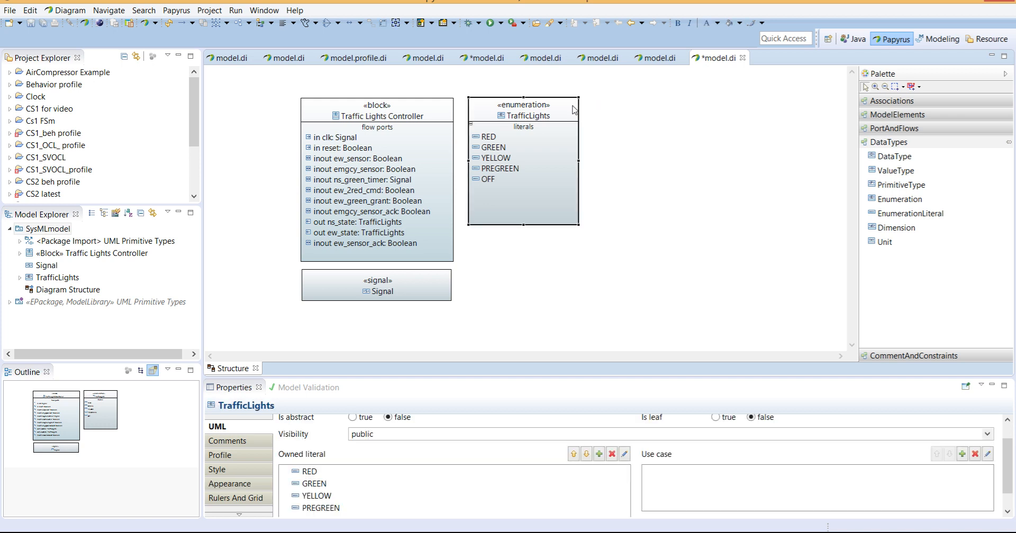
click(656, 116)
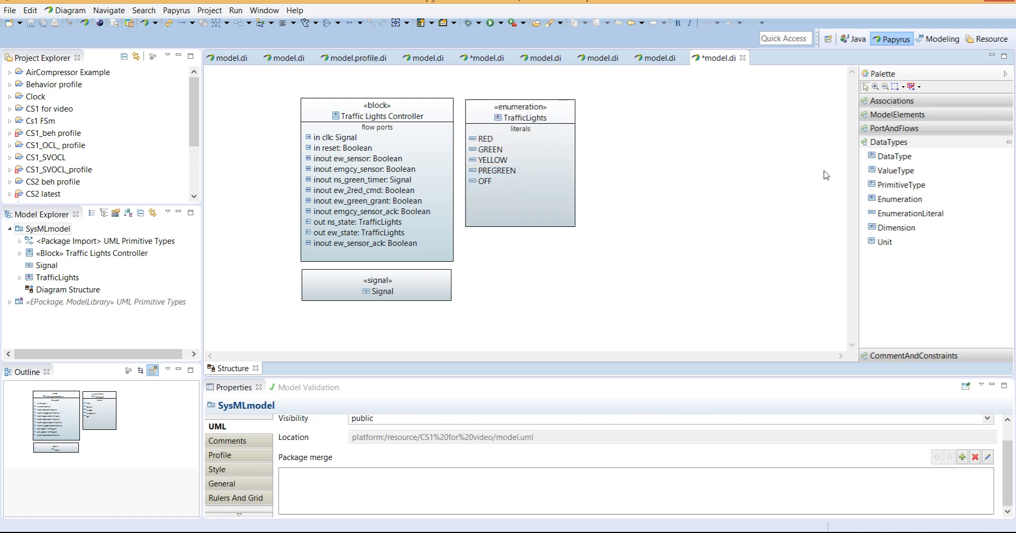
Step: Create a block named Timer in the empty diagram area beside the TrafficLights enumeration
click(910, 127)
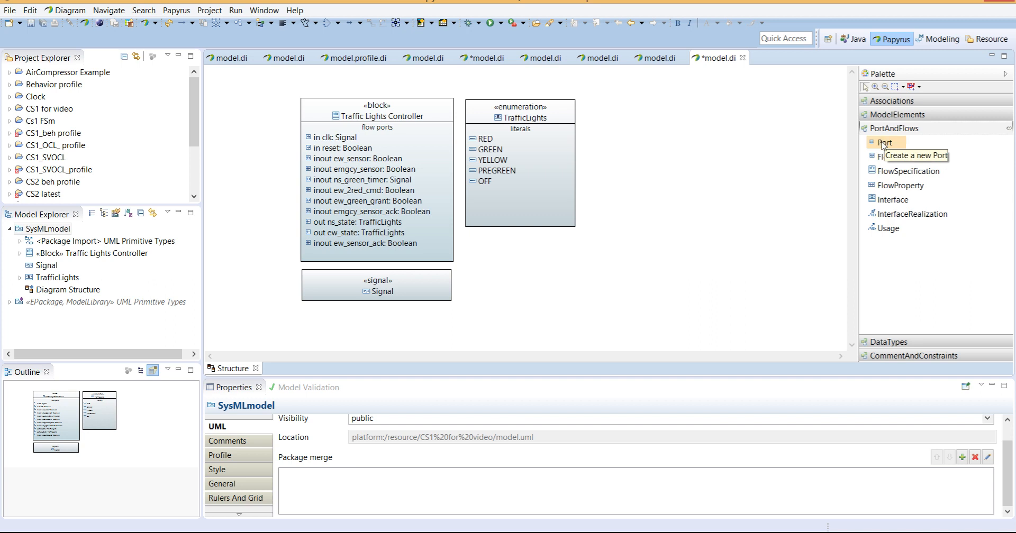
click(894, 120)
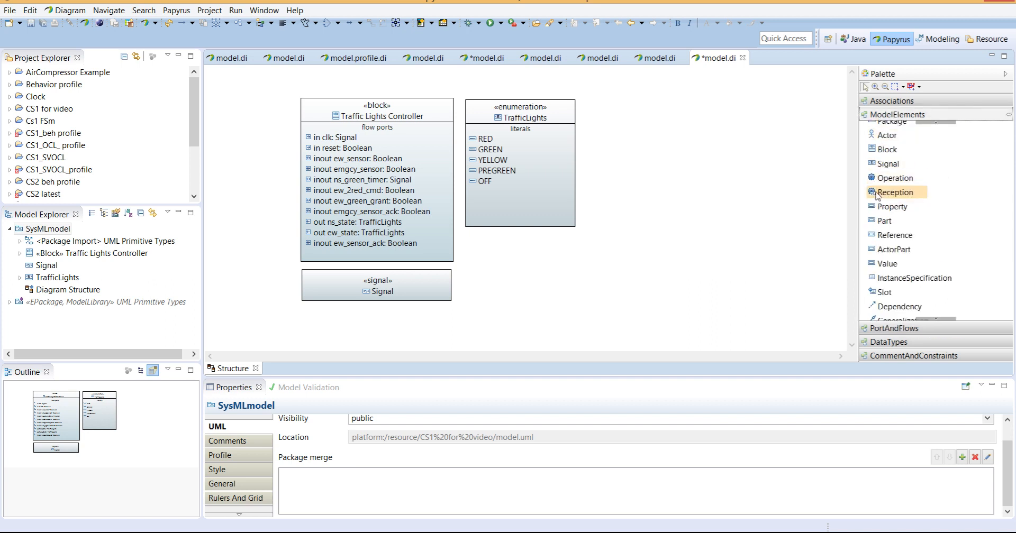
click(887, 150)
click(614, 87)
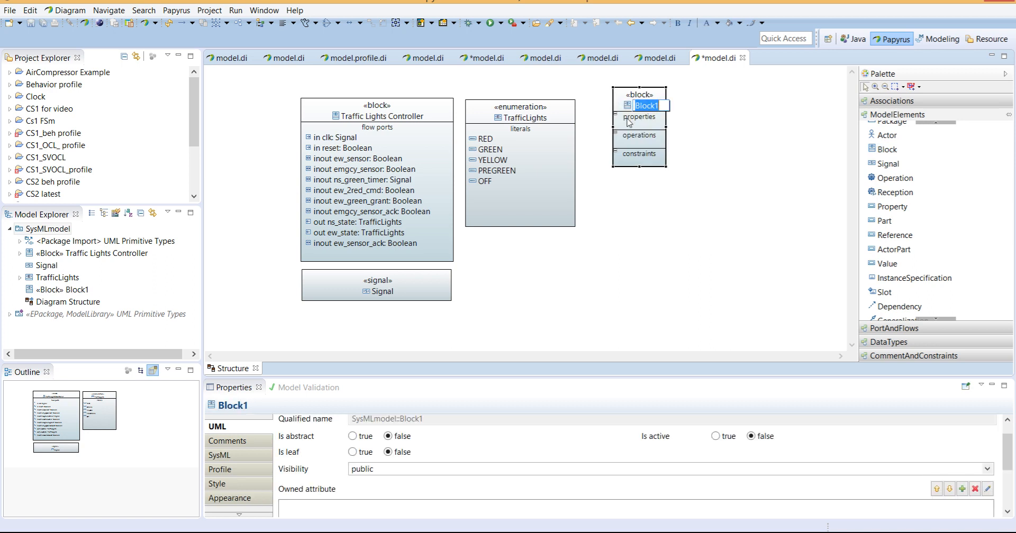
text(Timer)
key(Return)
click(710, 104)
Step: Move the Timer block level with the TrafficLights enumeration and enlarge it in height and width
drag(656, 103, 687, 138)
drag(638, 180, 637, 194)
drag(688, 144, 710, 143)
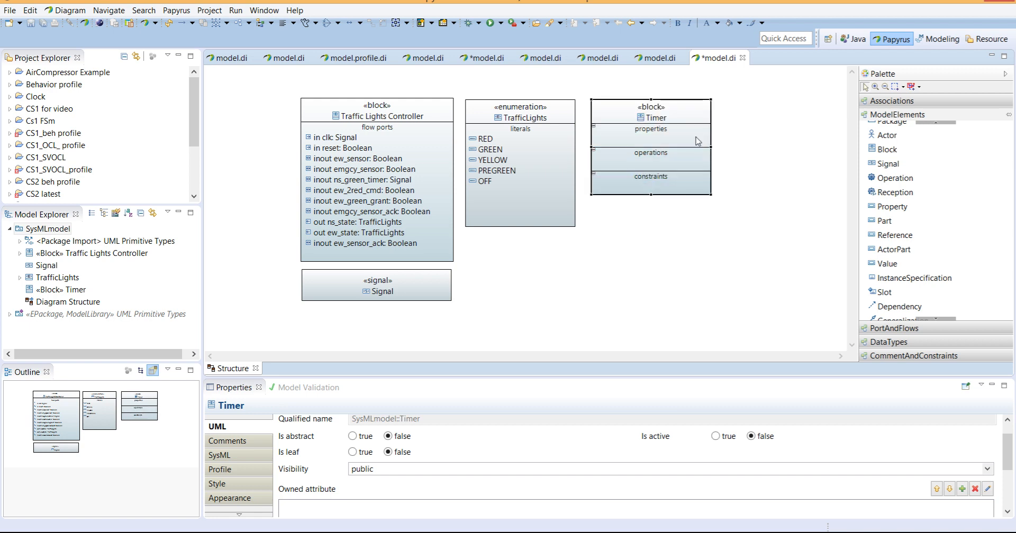
Step: Hide the operations and constraints compartments of the Timer block, keeping only properties shown
mouse_move(679, 156)
right_click(677, 152)
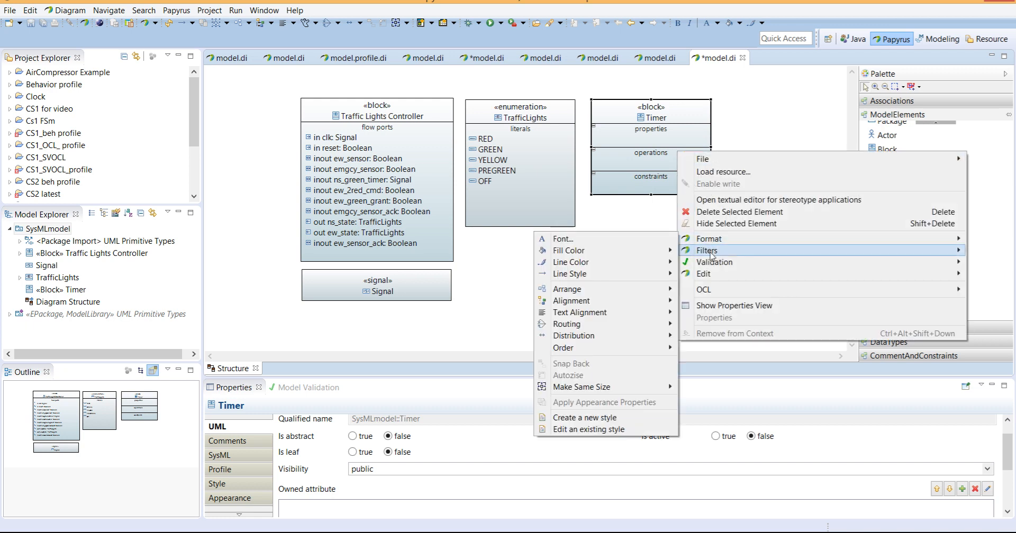
mouse_move(710, 255)
click(664, 265)
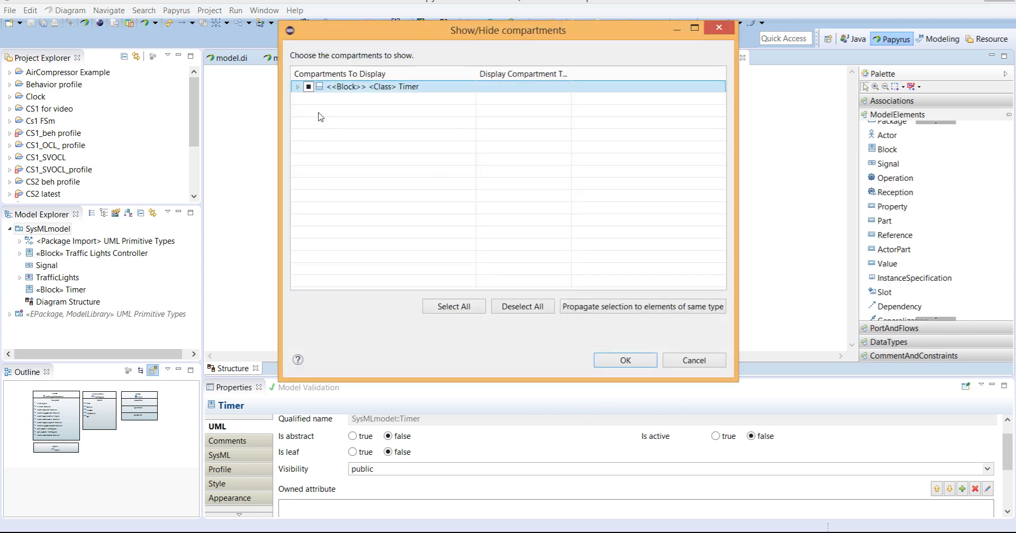
click(299, 89)
click(318, 159)
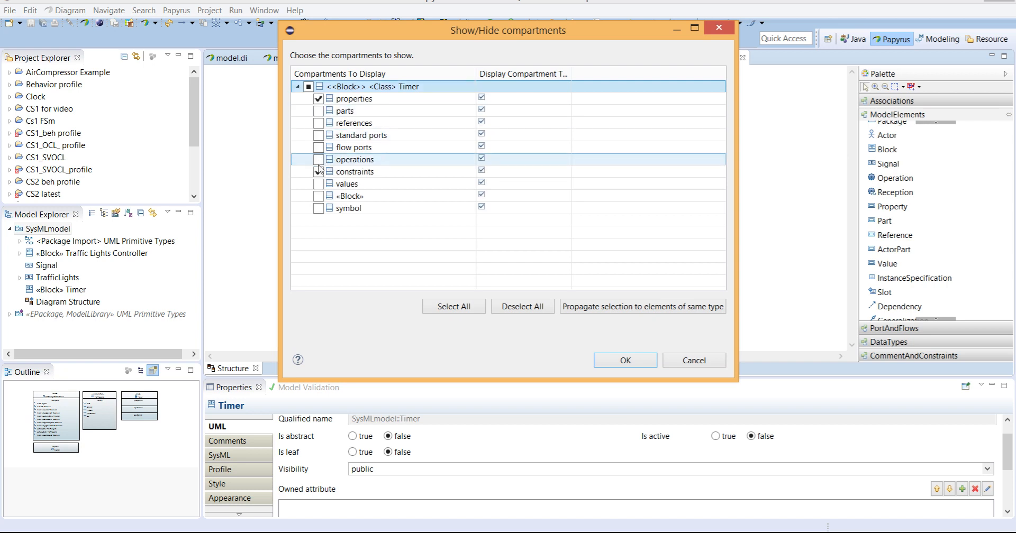
click(317, 172)
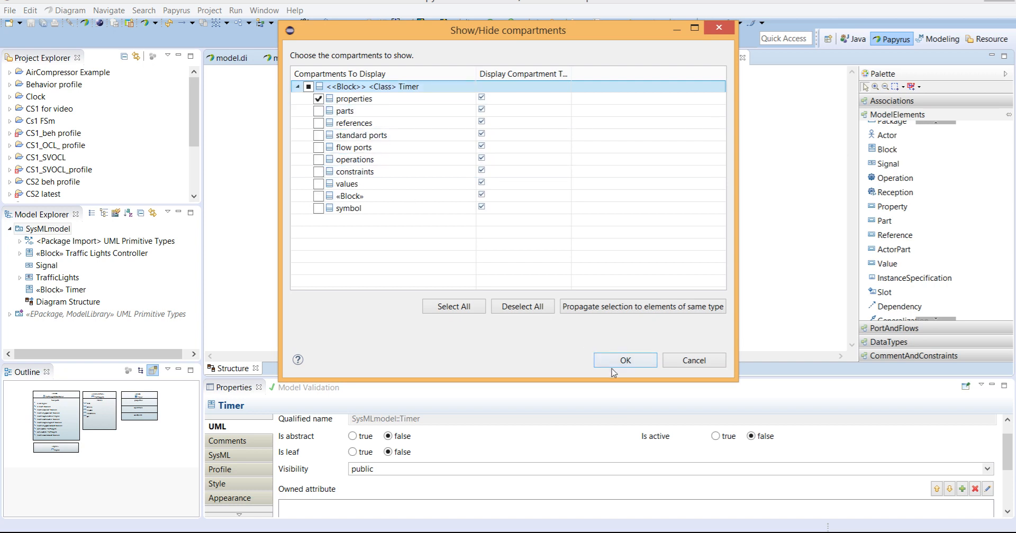
click(630, 359)
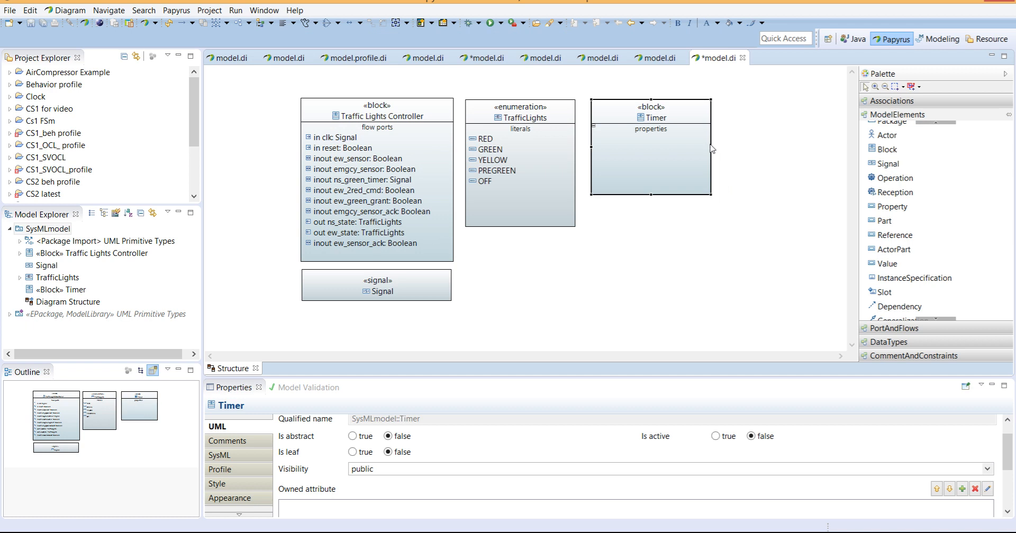
Step: Widen the Timer block slightly, shift it closer to the TrafficLights enumeration, and add a property named InitialValue to it
drag(710, 146, 719, 147)
drag(688, 112, 679, 112)
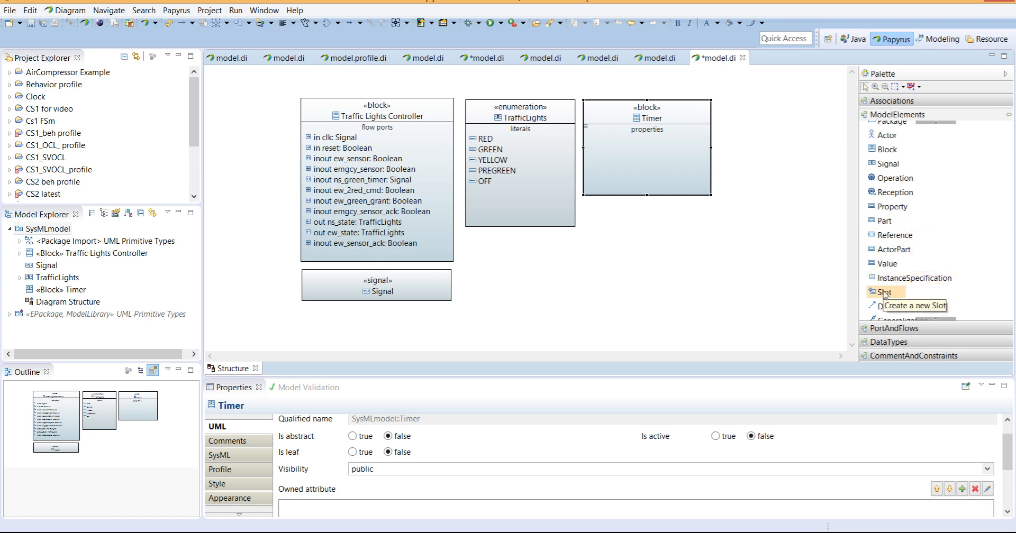
click(887, 210)
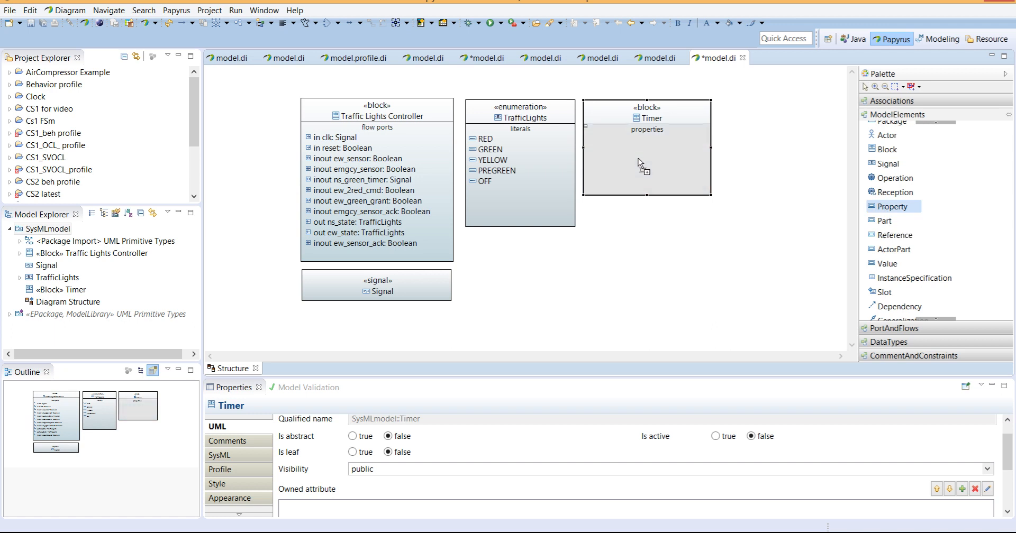
click(617, 141)
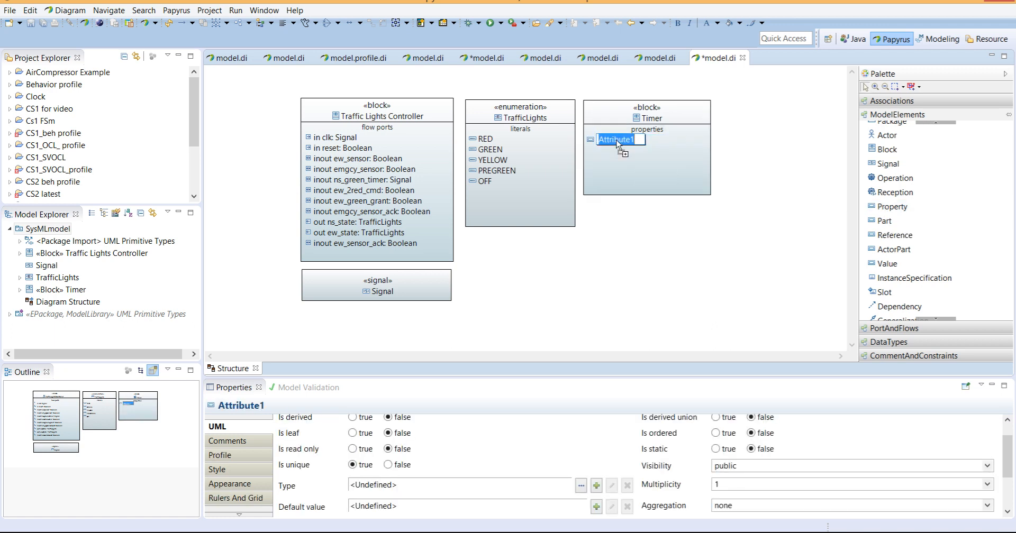
text(Initial)
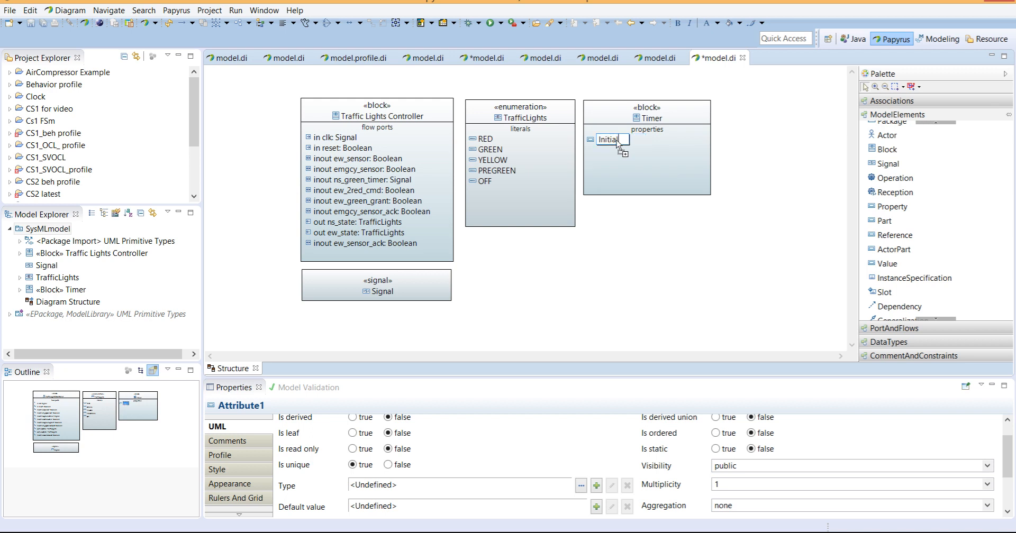
text(Value)
key(Return)
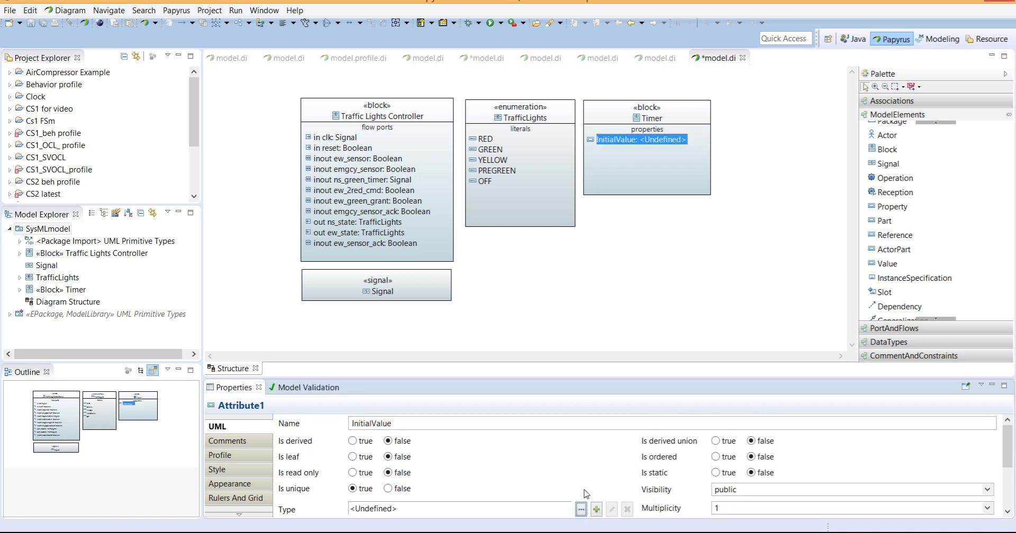
Step: Set the type of the Timer block's InitialValue property to Integer from the UML Primitive Types library
click(580, 510)
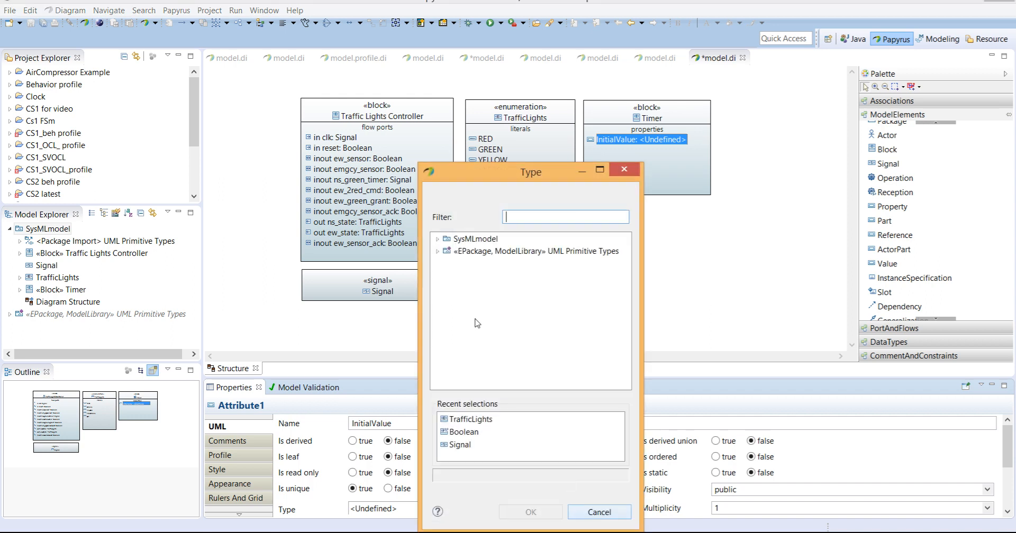
click(437, 251)
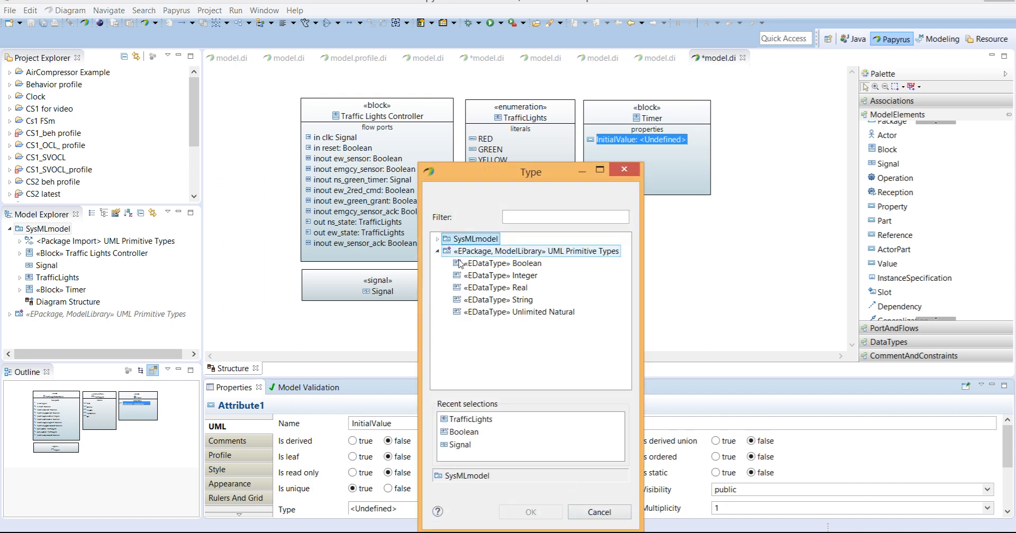
click(506, 276)
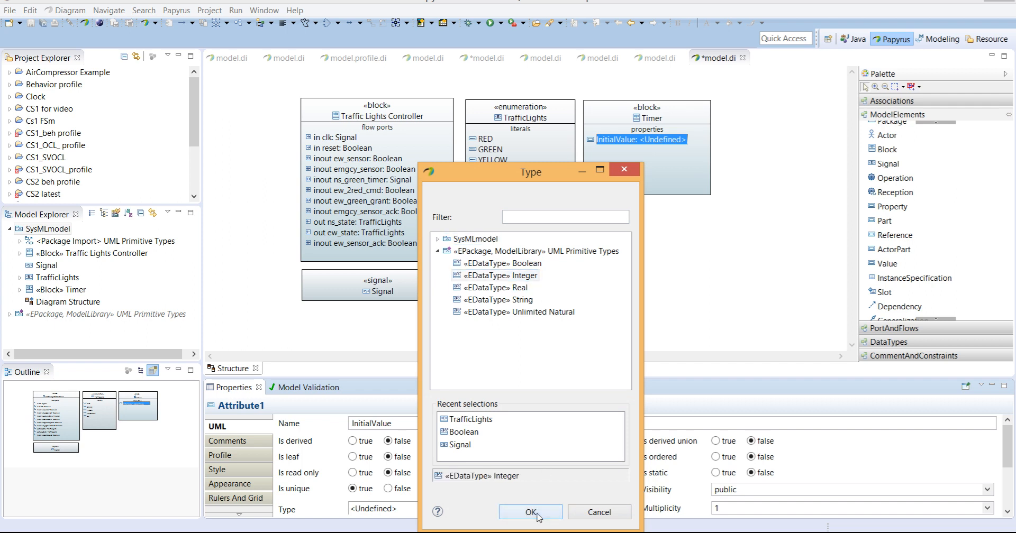
click(531, 512)
click(673, 170)
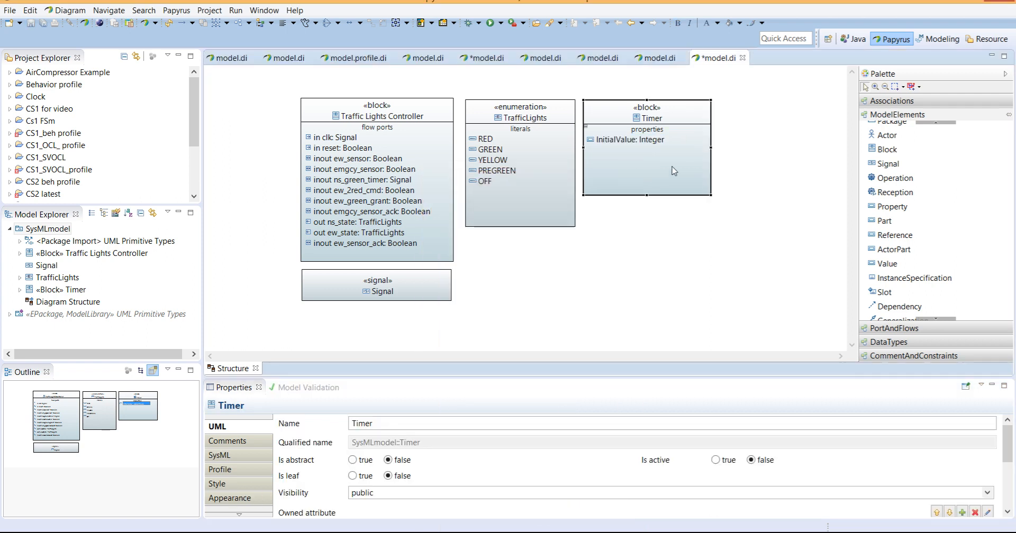
Step: Add a second property named TimerMaxCount to the Timer block, below InitialValue
click(892, 206)
click(618, 158)
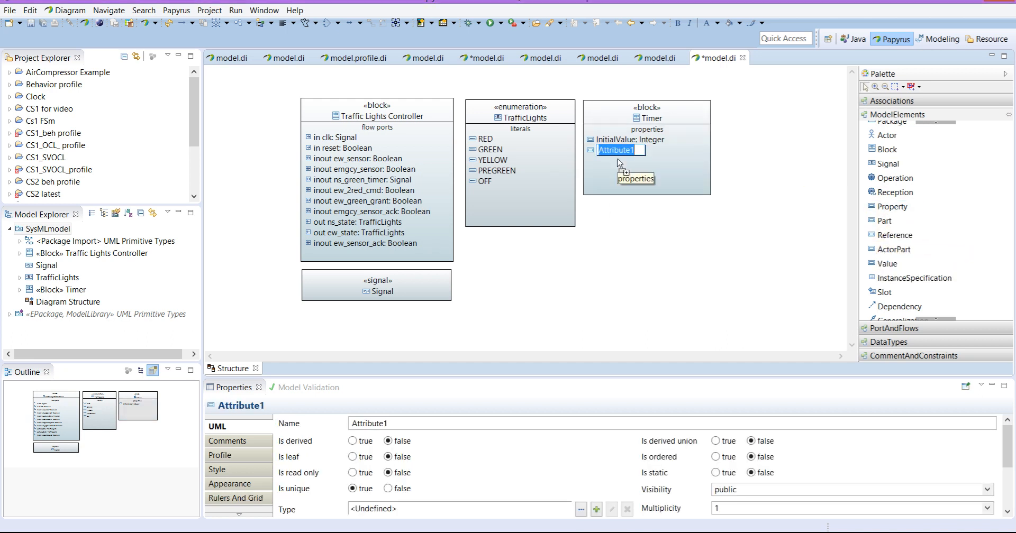
double_click(381, 423)
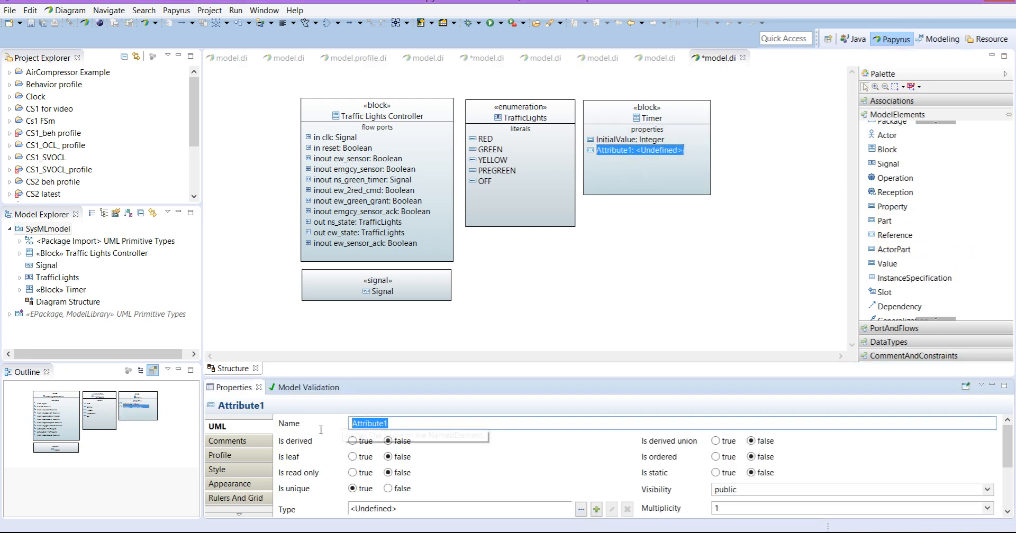
text(TimerMax)
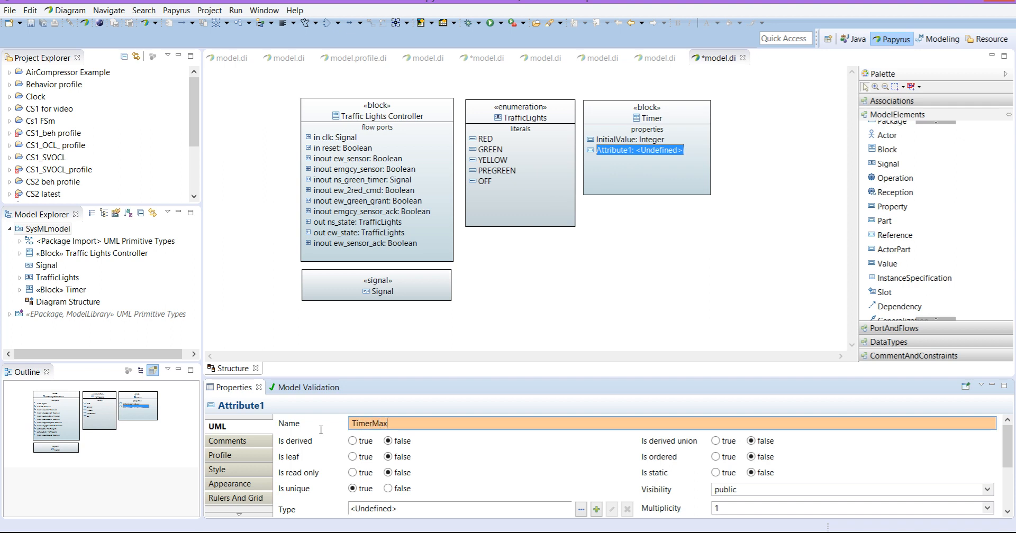
text(Count)
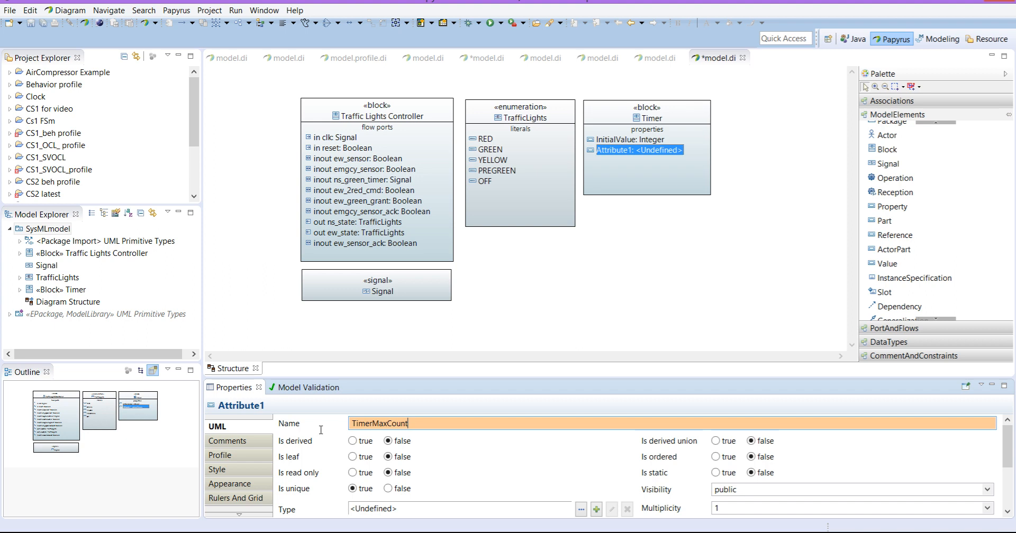
key(Return)
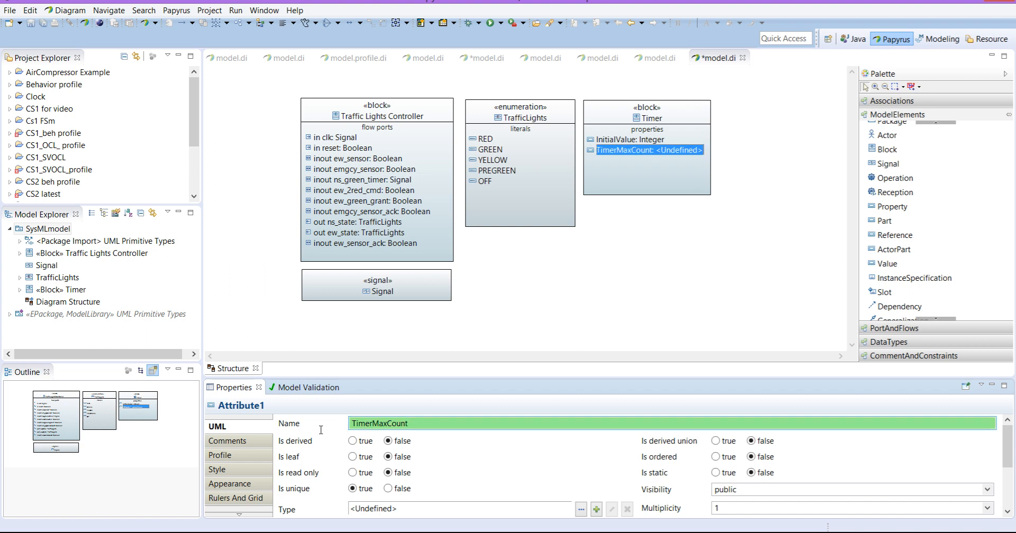
Step: Set the type of the TimerMaxCount property to Integer and deselect it
click(582, 507)
click(469, 420)
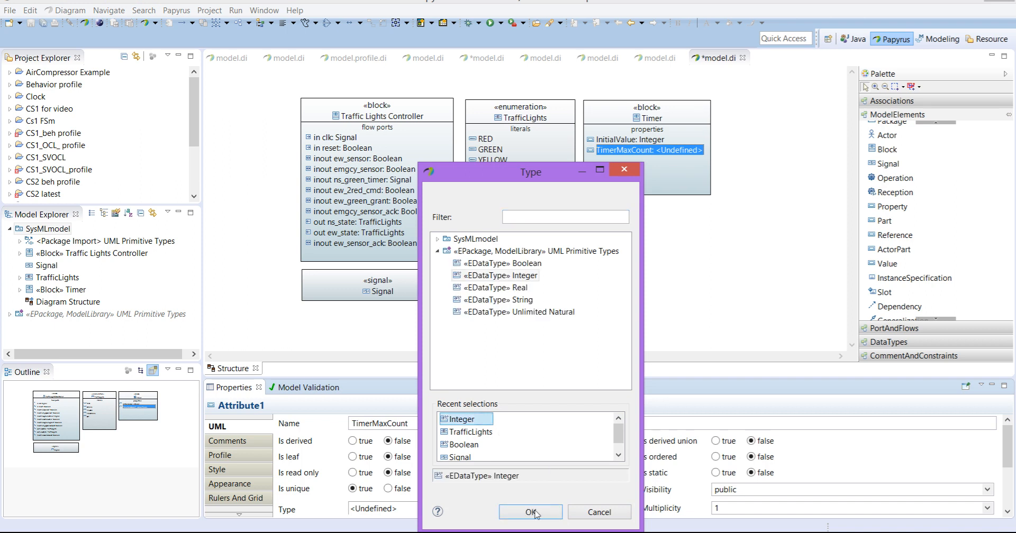
click(540, 509)
click(633, 310)
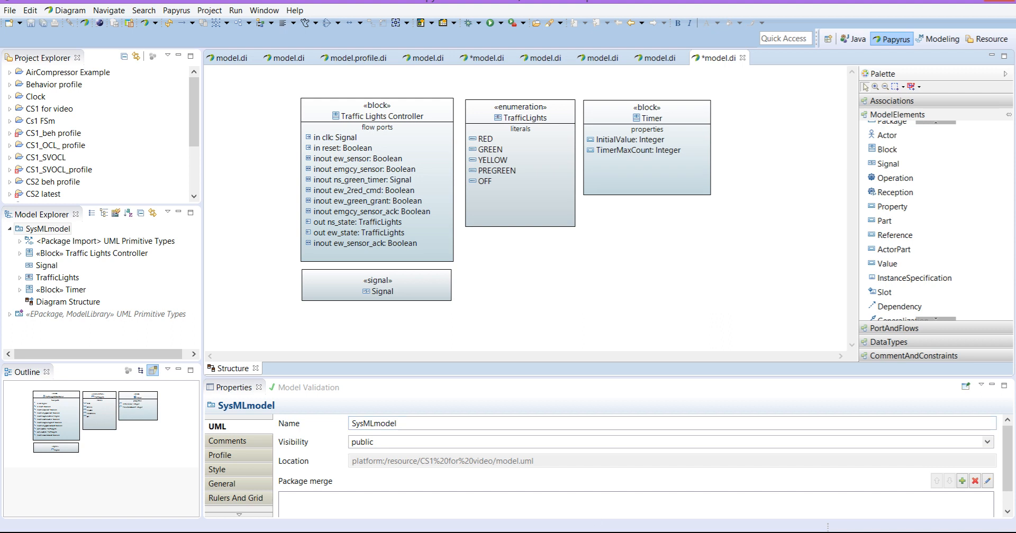
mouse_move(631, 532)
click(584, 502)
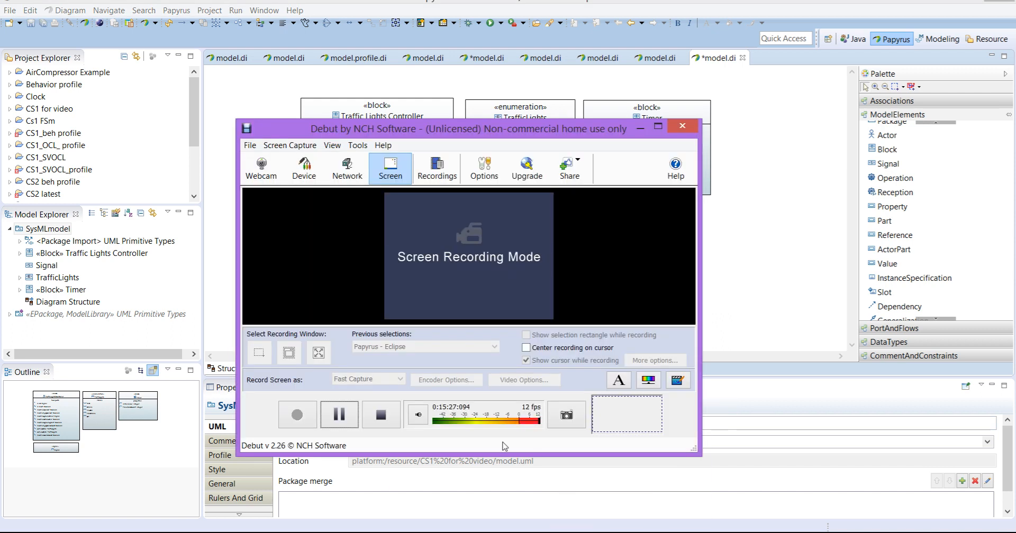
click(394, 417)
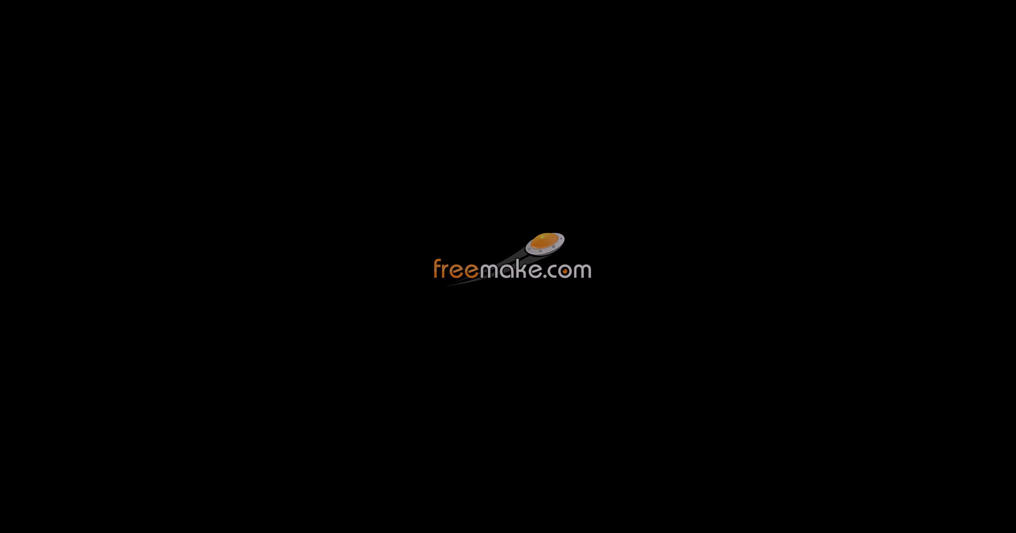